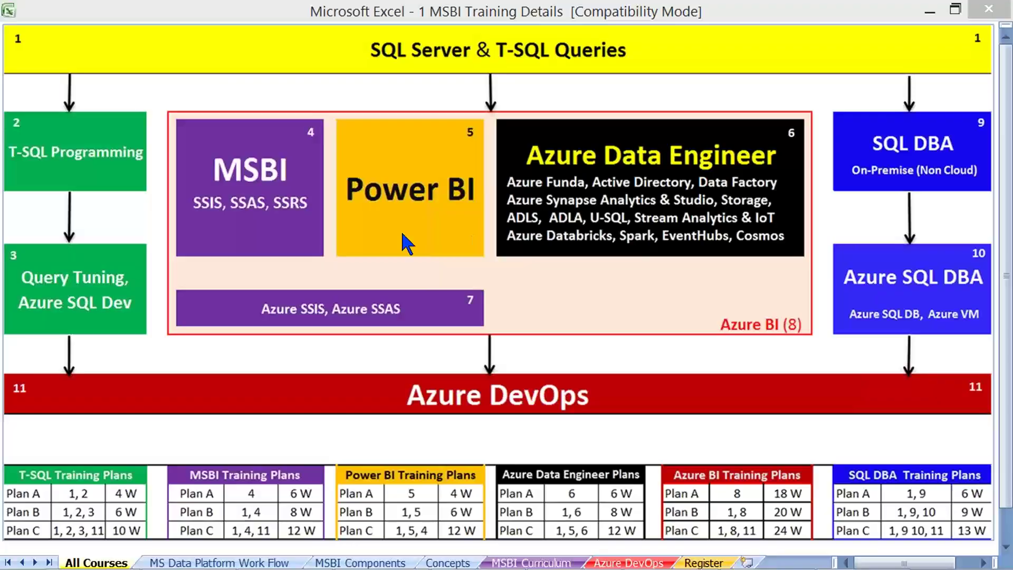
Select the large All Courses training roadmap diagram.
{"action": "left_click", "coordinate": [270, 152]}
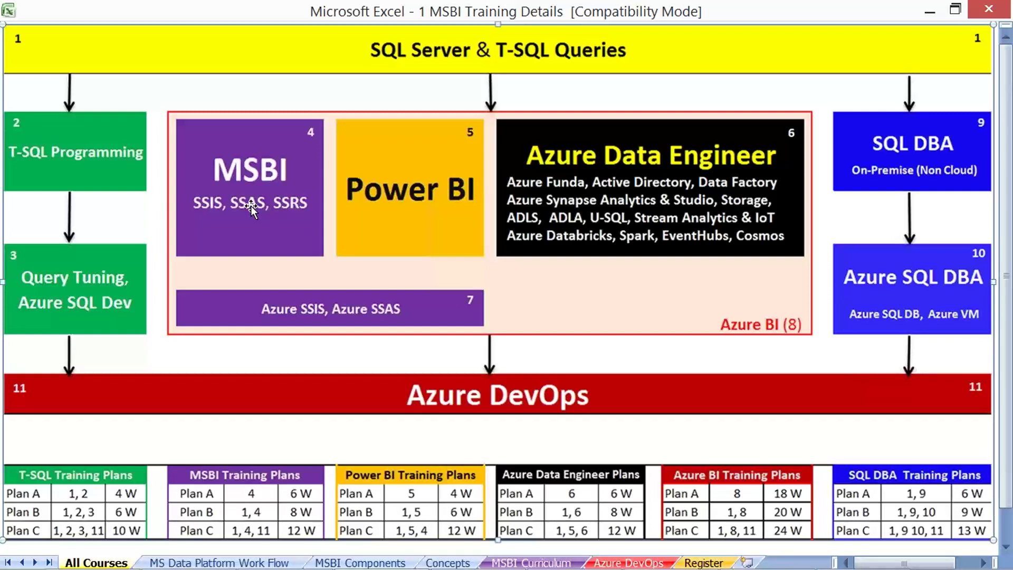
Open the MS Data Platform Work Flow sheet and select the cells covering the MSBI panel.
{"action": "left_click", "coordinate": [233, 563]}
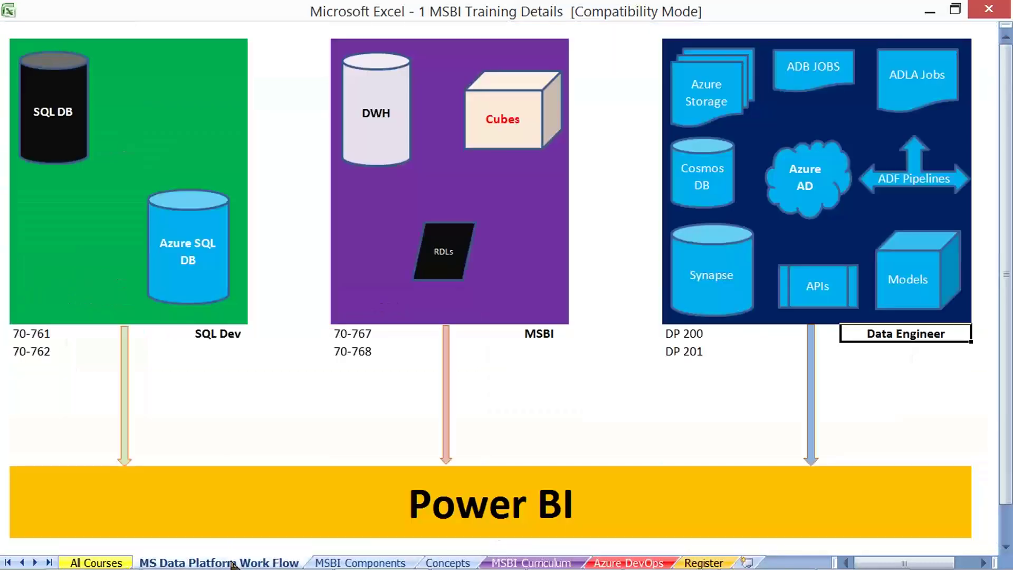
{"action": "left_click", "coordinate": [415, 179]}
{"action": "left_click", "coordinate": [418, 54]}
{"action": "left_click_drag", "start_coordinate": [360, 50], "coordinate": [559, 318]}
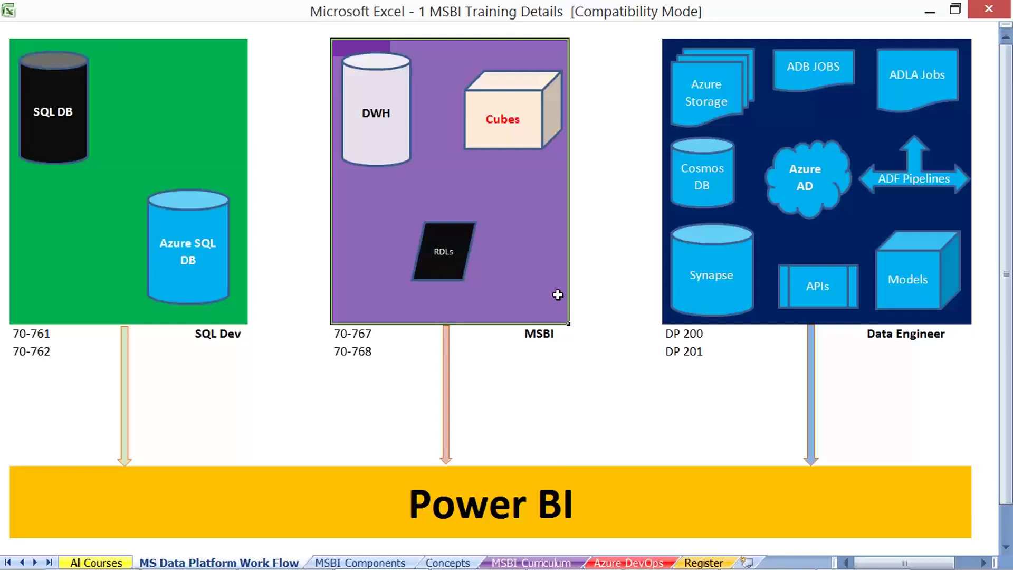
Select the MSBI panel's DWH cylinder, Cubes box and RDLs shapes, then reselect and clear the panel range.
{"action": "left_click", "coordinate": [363, 108]}
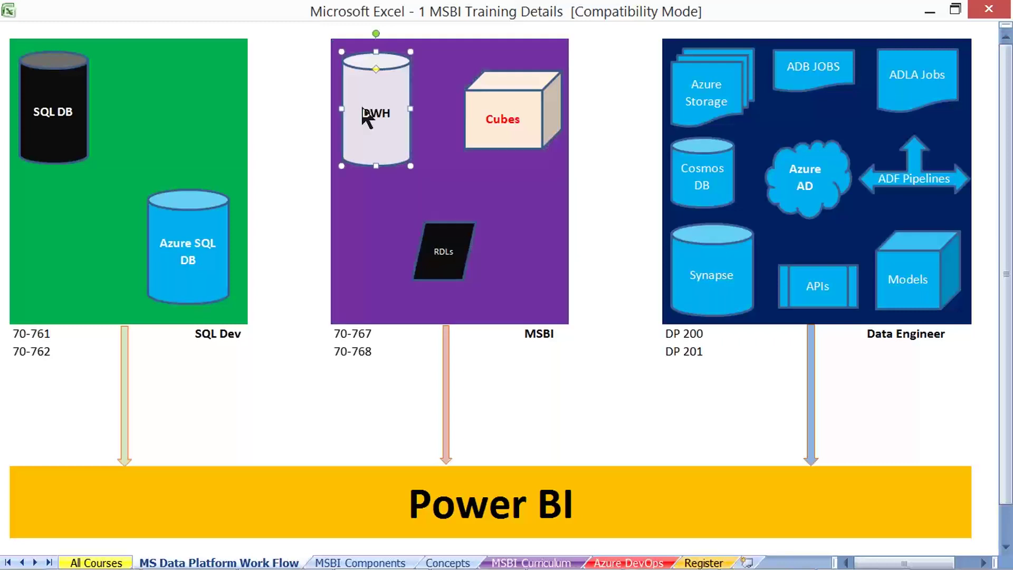
{"action": "left_click", "coordinate": [490, 104]}
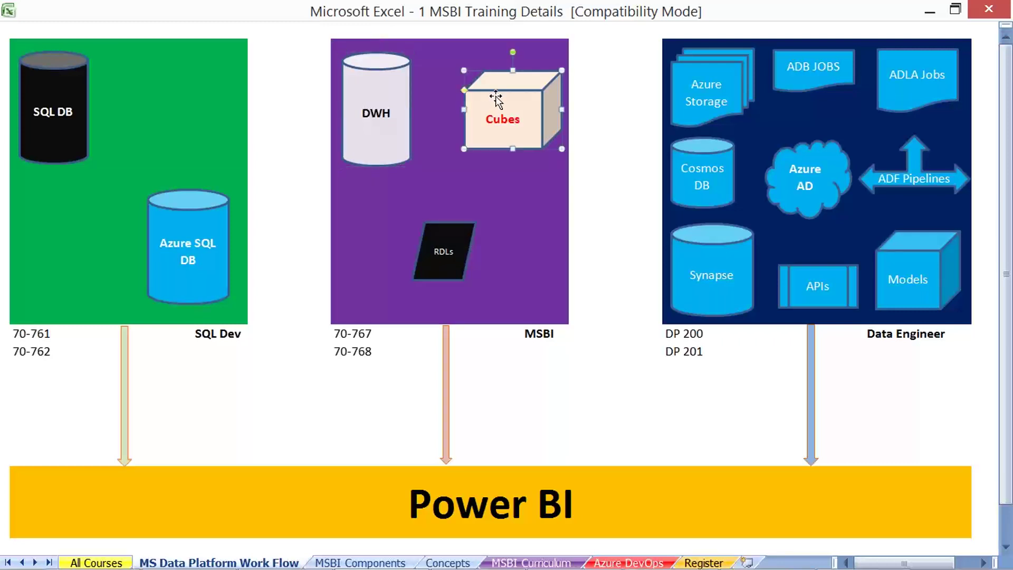
{"action": "left_click", "coordinate": [462, 229]}
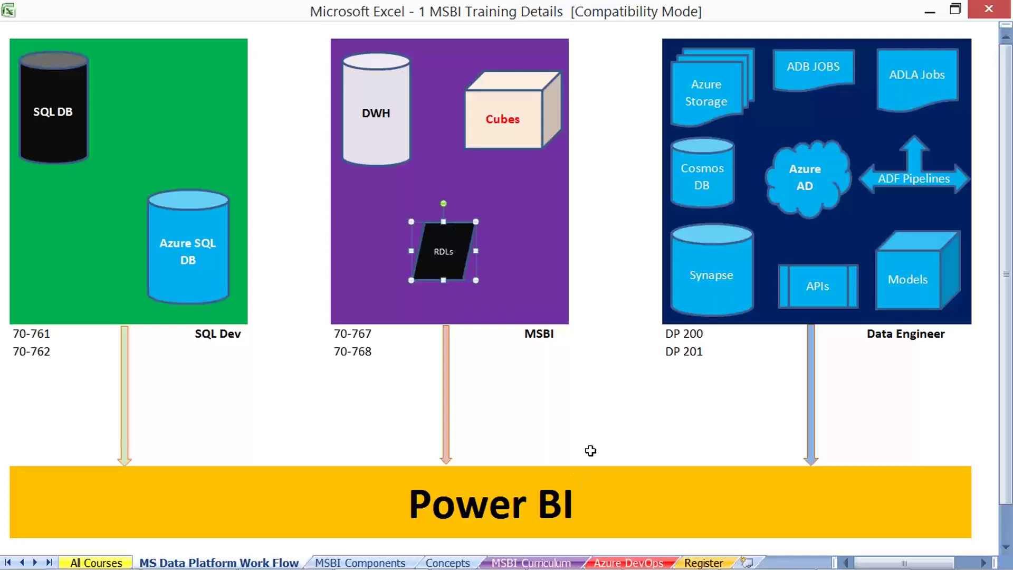
{"action": "left_click", "coordinate": [511, 247]}
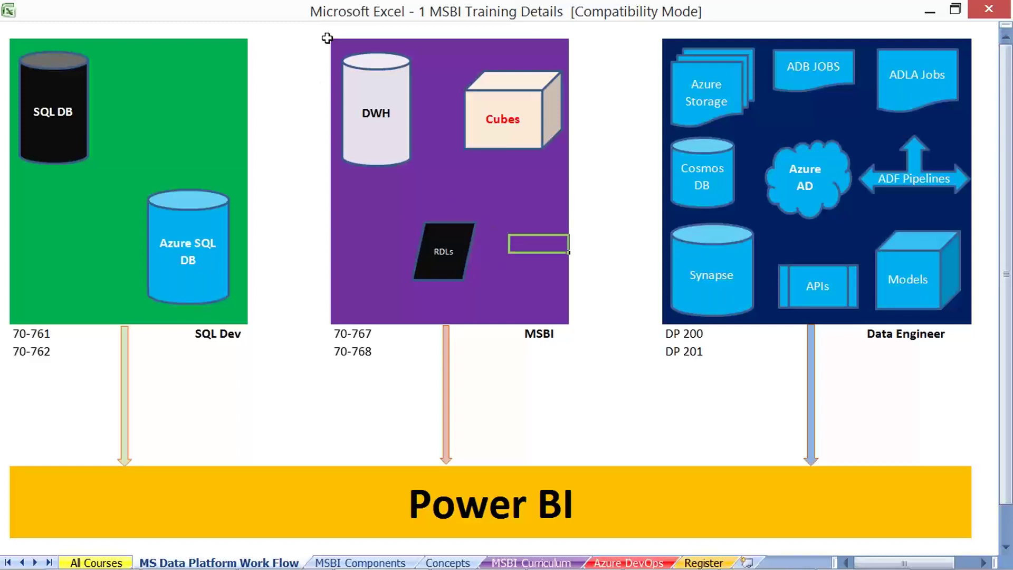
{"action": "left_click_drag", "start_coordinate": [332, 36], "coordinate": [565, 319]}
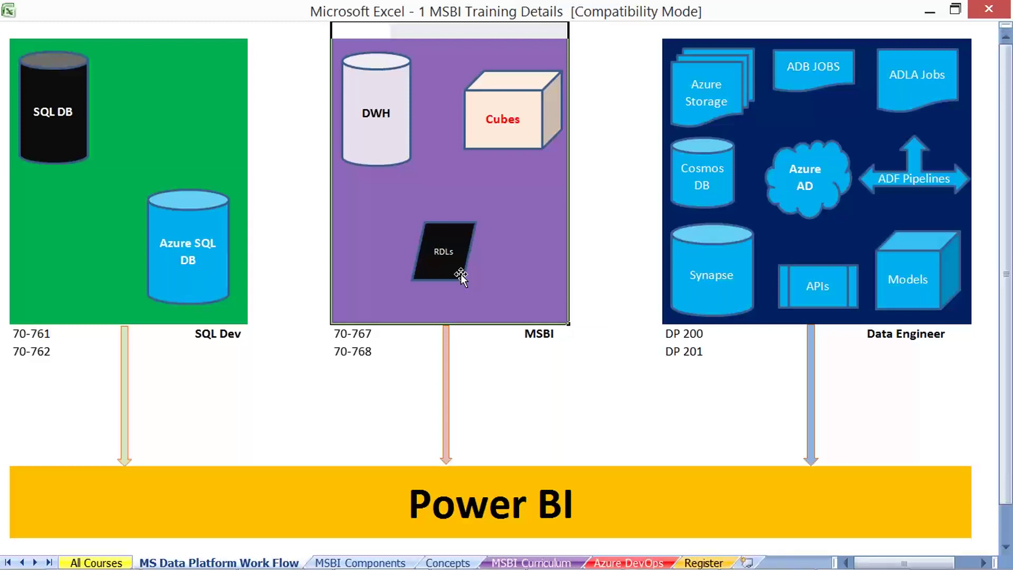
{"action": "left_click", "coordinate": [437, 187]}
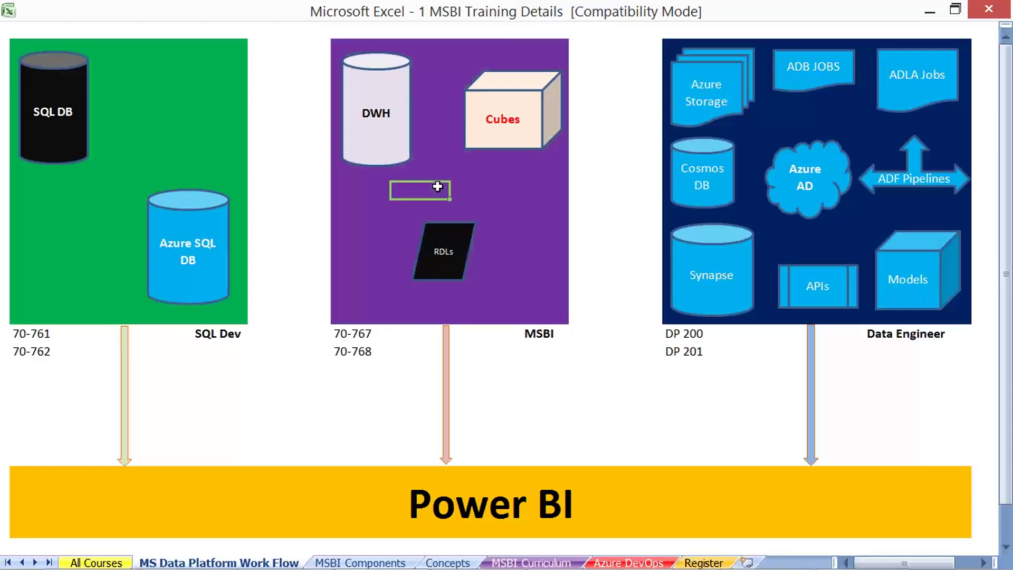
Go back to the All Courses sheet, then Alt+Tab to the 2 MSBI Introduction document.
{"action": "left_click", "coordinate": [97, 562]}
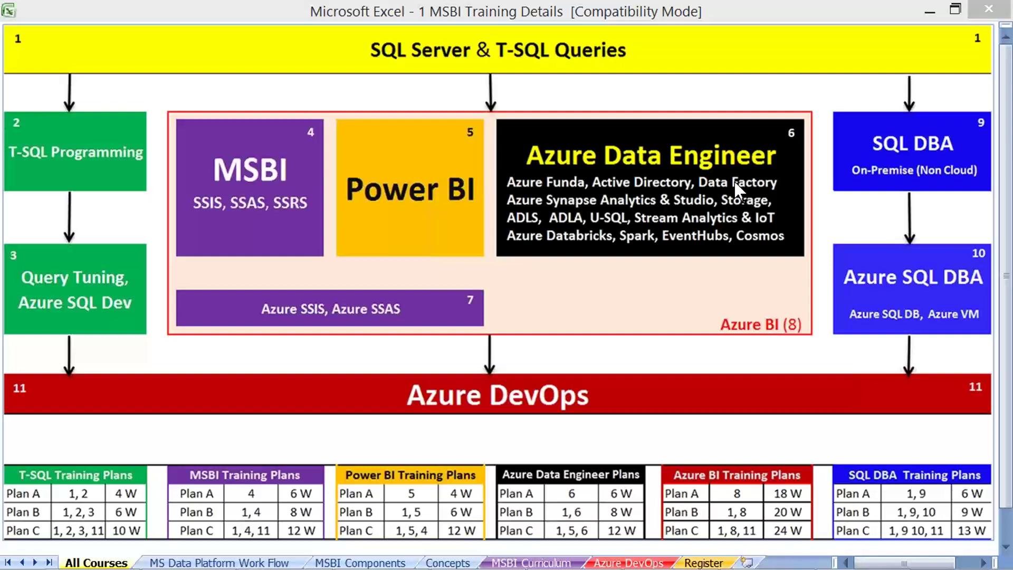
{"action": "key", "text": "alt+Tab"}
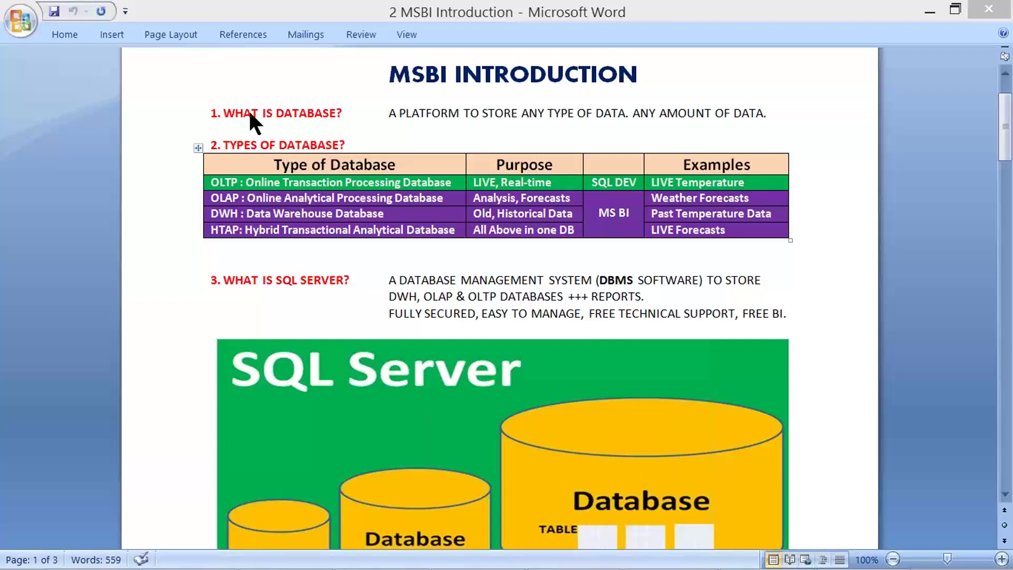
{"action": "left_click_drag", "start_coordinate": [225, 111], "coordinate": [735, 117]}
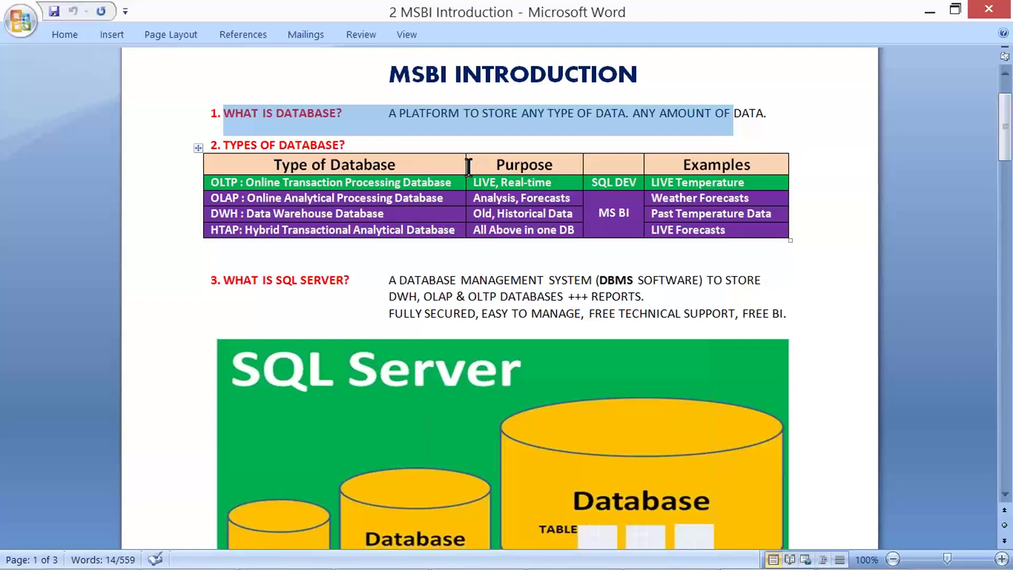
{"action": "left_click", "coordinate": [229, 185]}
{"action": "left_click_drag", "start_coordinate": [230, 186], "coordinate": [264, 185]}
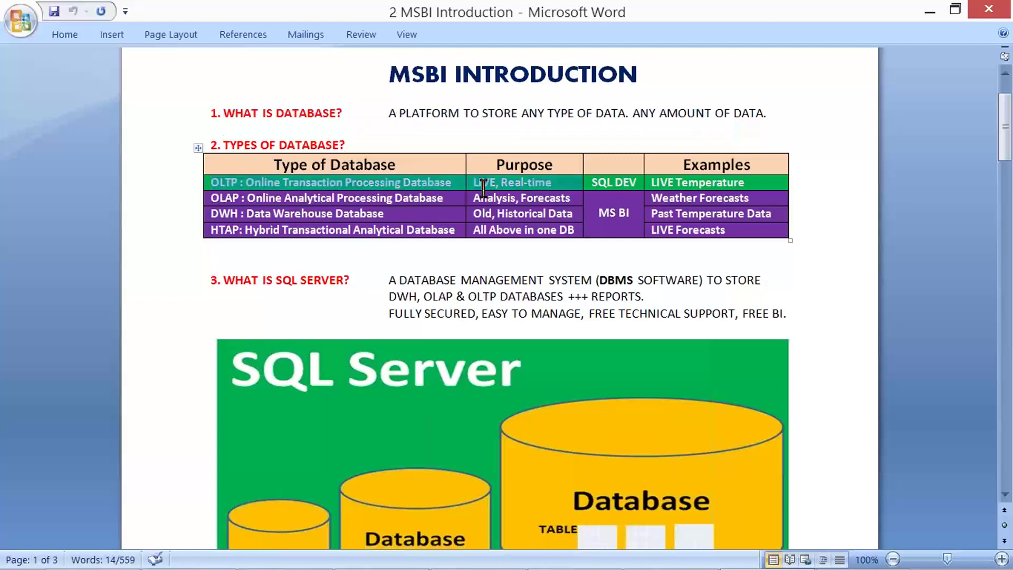
{"action": "left_click_drag", "start_coordinate": [491, 190], "coordinate": [666, 180]}
{"action": "left_click", "coordinate": [242, 222]}
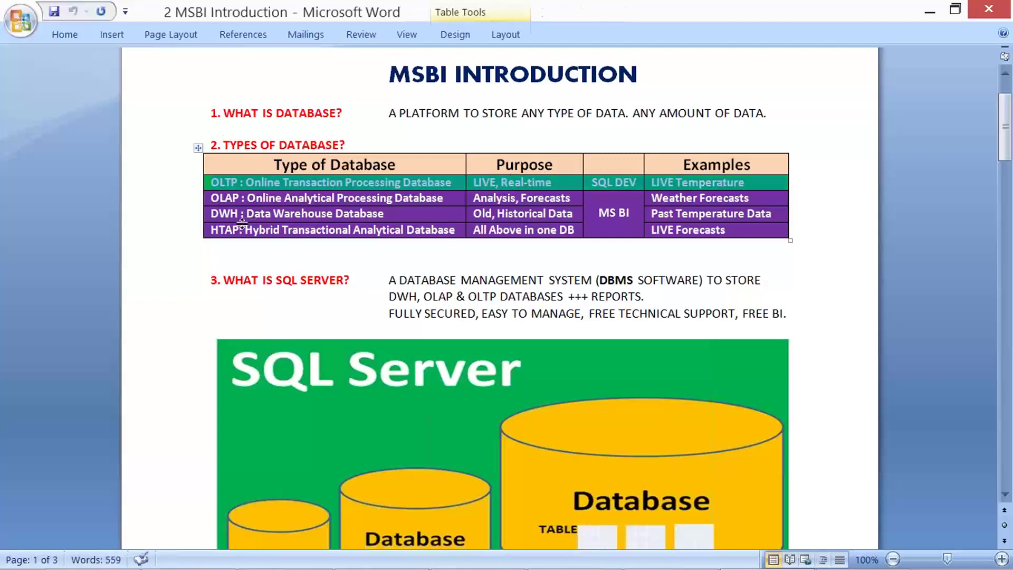
{"action": "left_click_drag", "start_coordinate": [212, 199], "coordinate": [311, 200]}
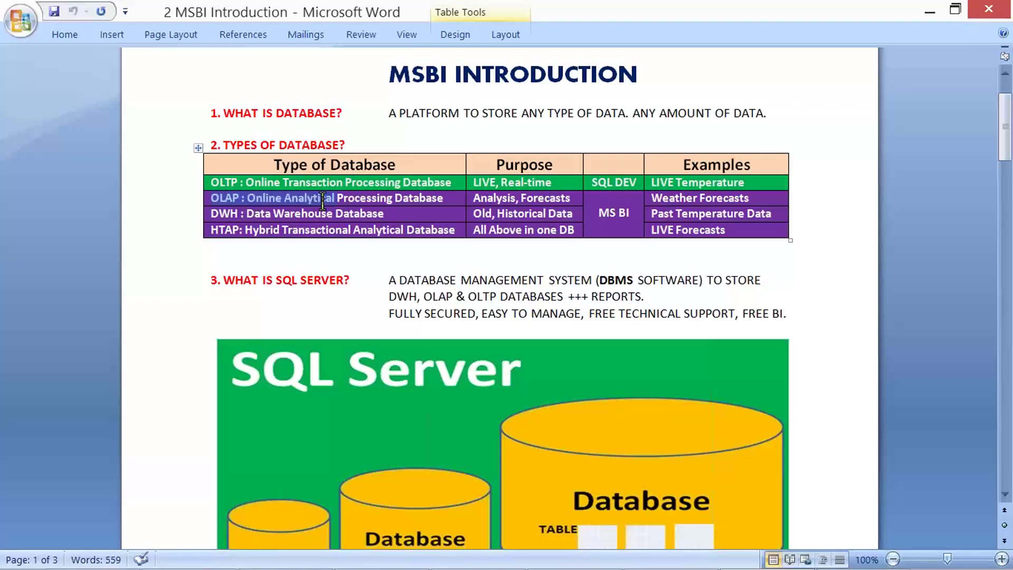
{"action": "left_click_drag", "start_coordinate": [310, 200], "coordinate": [568, 198]}
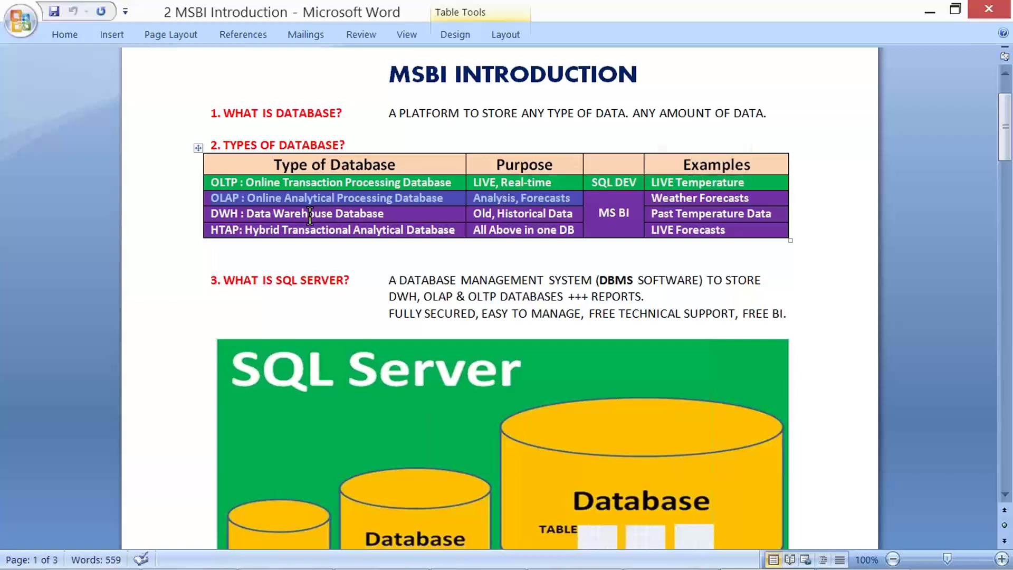
{"action": "left_click_drag", "start_coordinate": [274, 214], "coordinate": [521, 208]}
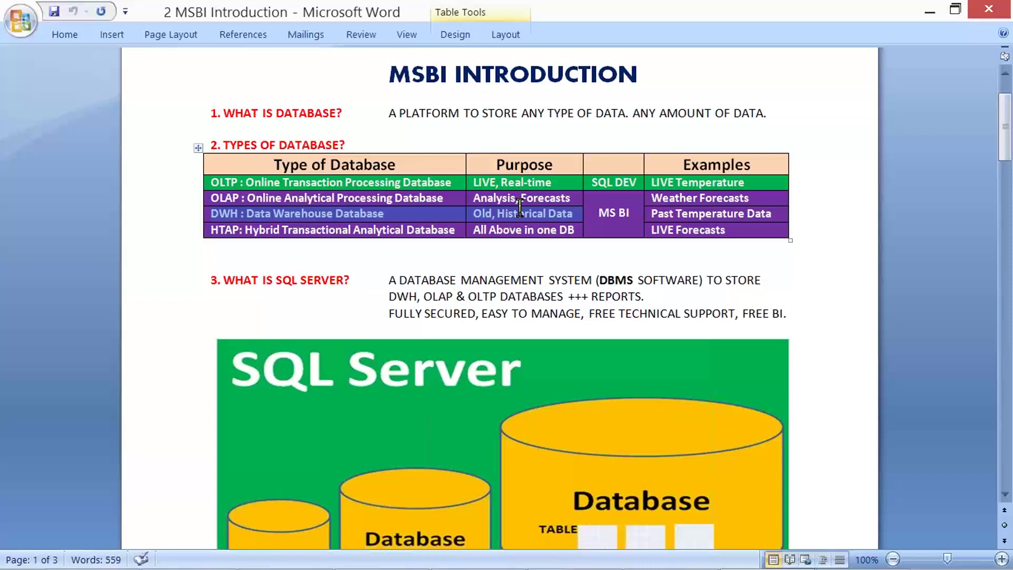
{"action": "double_click", "coordinate": [224, 183]}
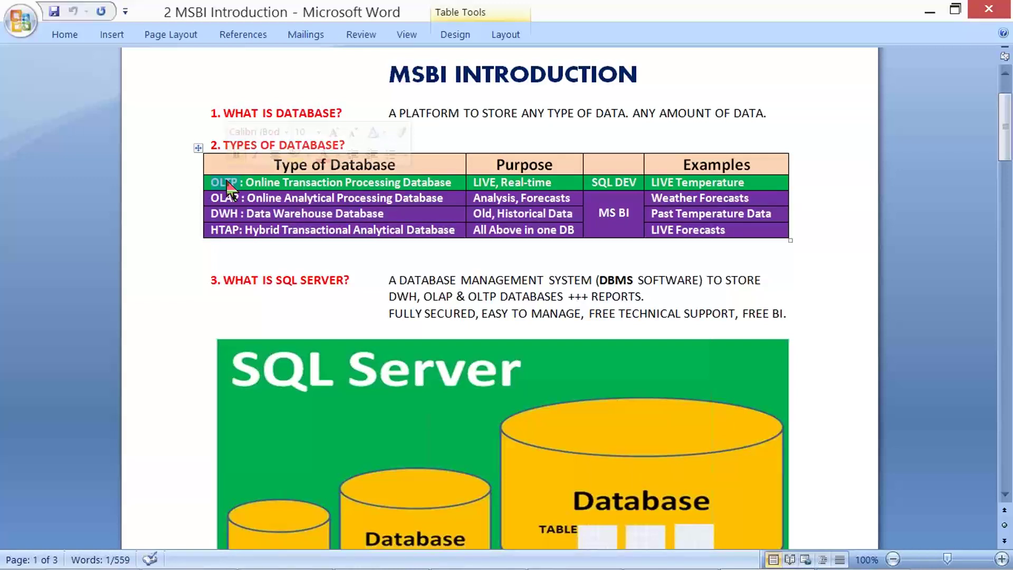
{"action": "left_click", "coordinate": [486, 199]}
{"action": "double_click", "coordinate": [487, 200]}
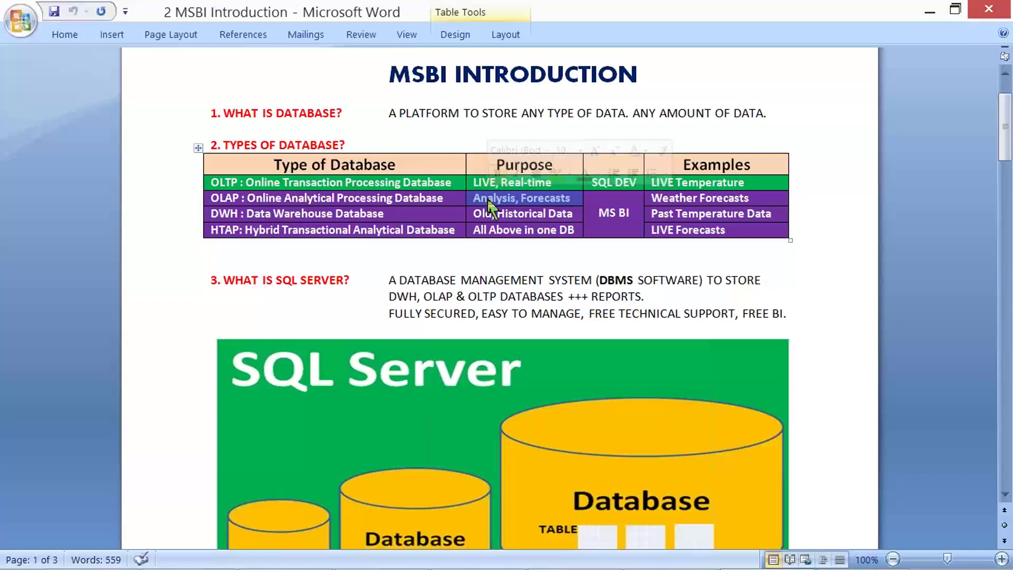
{"action": "left_click_drag", "start_coordinate": [522, 198], "coordinate": [569, 198]}
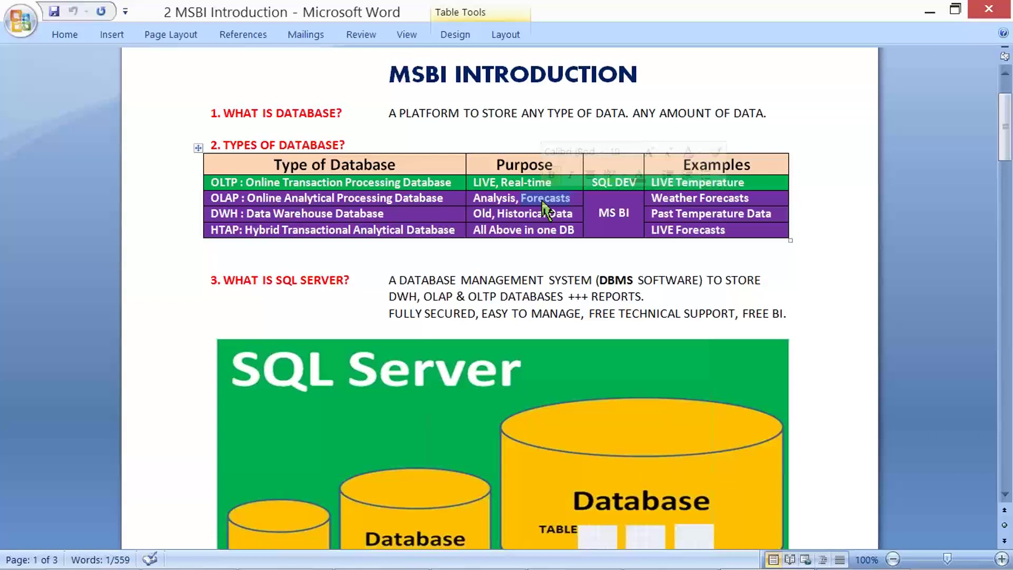
{"action": "double_click", "coordinate": [225, 182]}
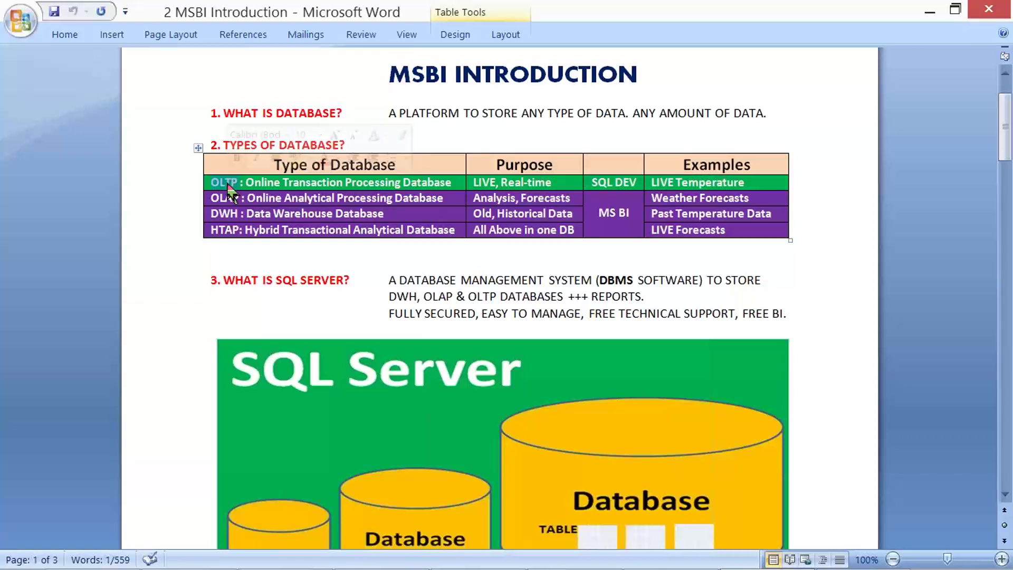
{"action": "double_click", "coordinate": [225, 198]}
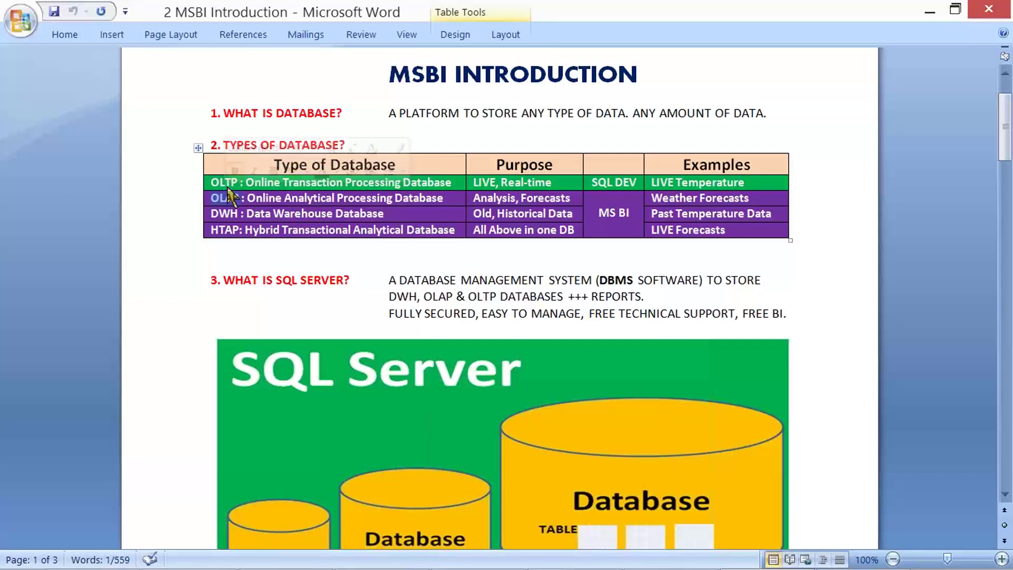
{"action": "double_click", "coordinate": [224, 214]}
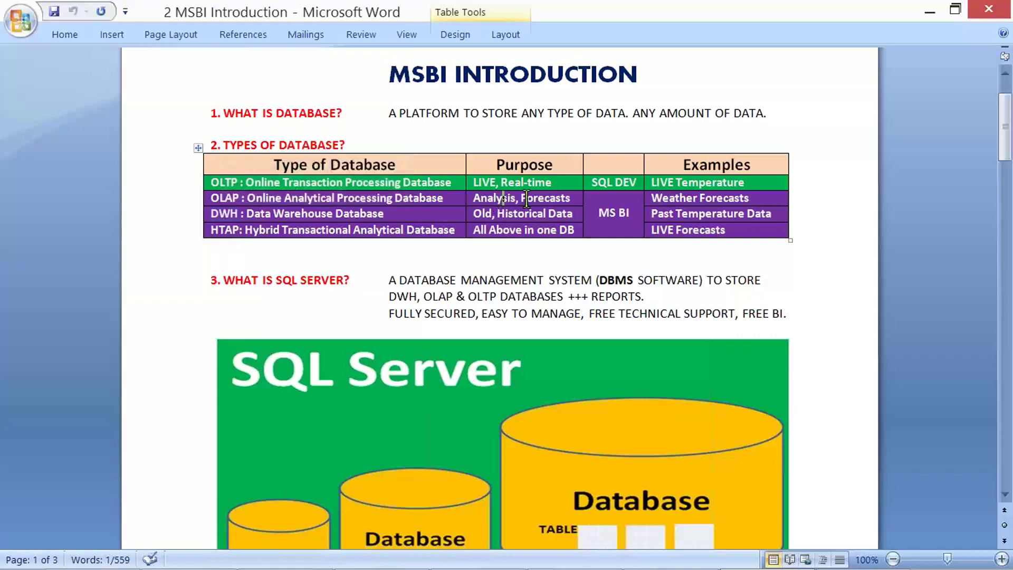
{"action": "left_click_drag", "start_coordinate": [475, 198], "coordinate": [545, 202]}
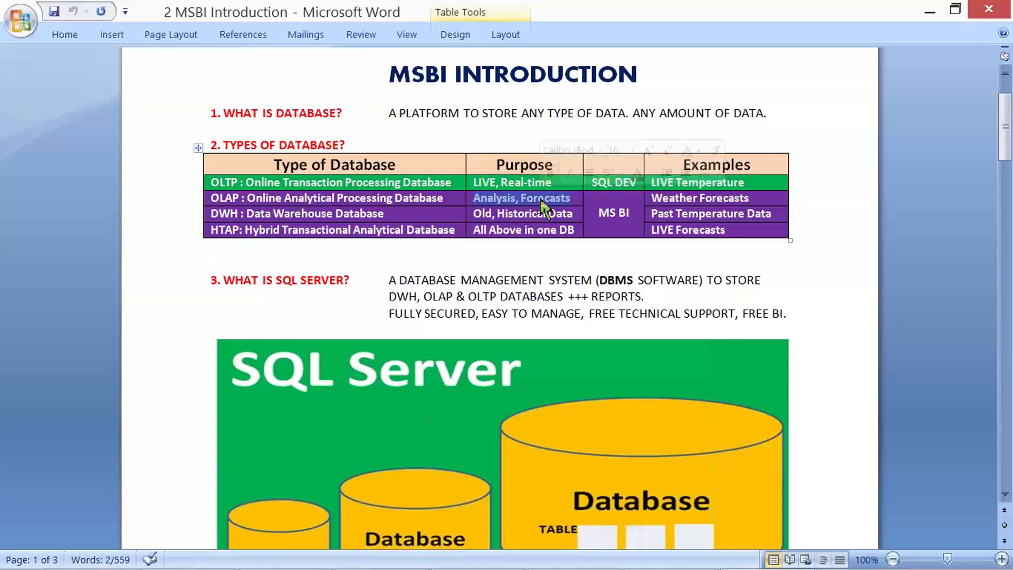
{"action": "left_click_drag", "start_coordinate": [527, 214], "coordinate": [293, 212]}
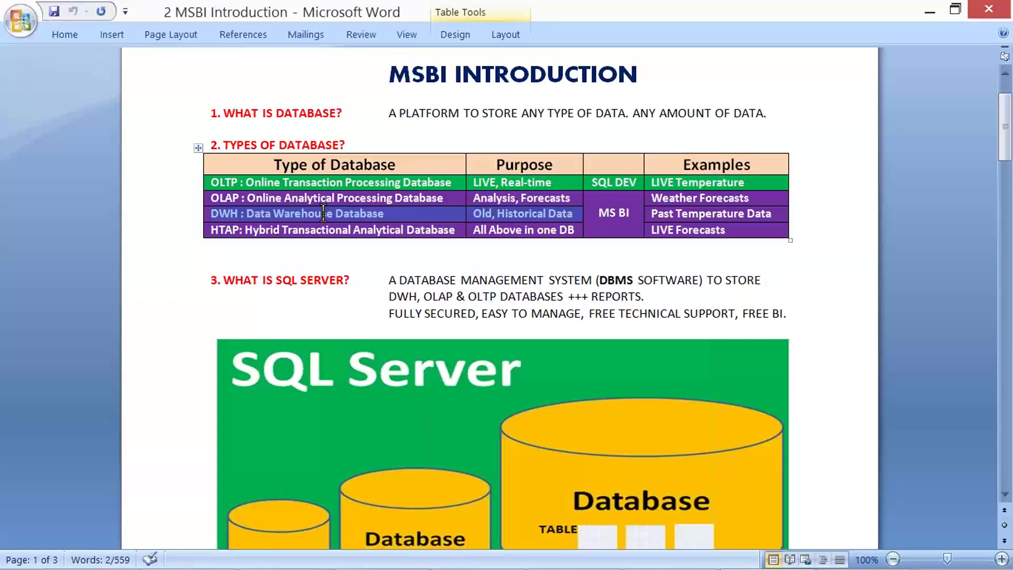
{"action": "left_click", "coordinate": [293, 212]}
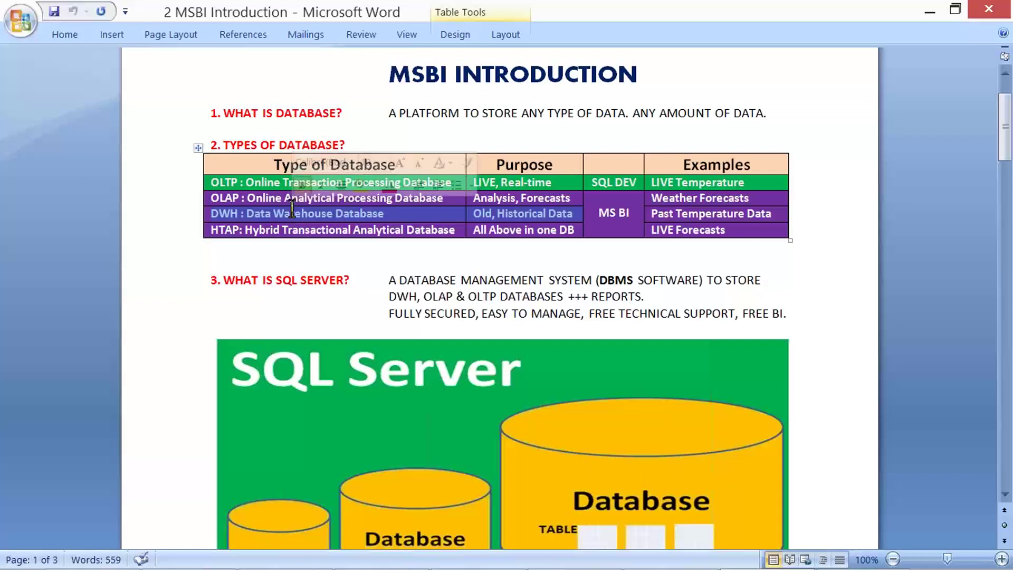
{"action": "left_click_drag", "start_coordinate": [214, 182], "coordinate": [269, 233]}
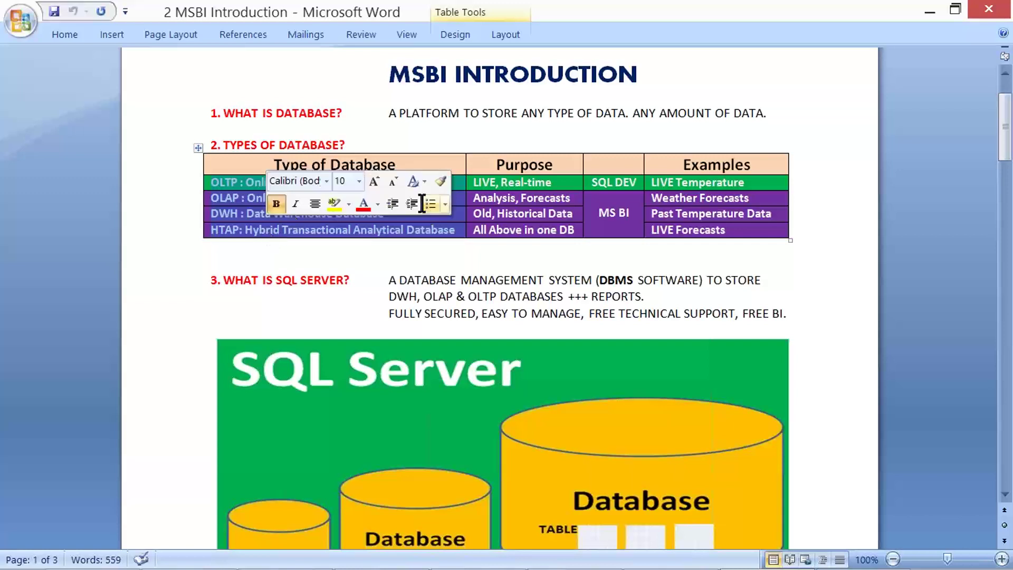
{"action": "left_click_drag", "start_coordinate": [594, 182], "coordinate": [638, 185]}
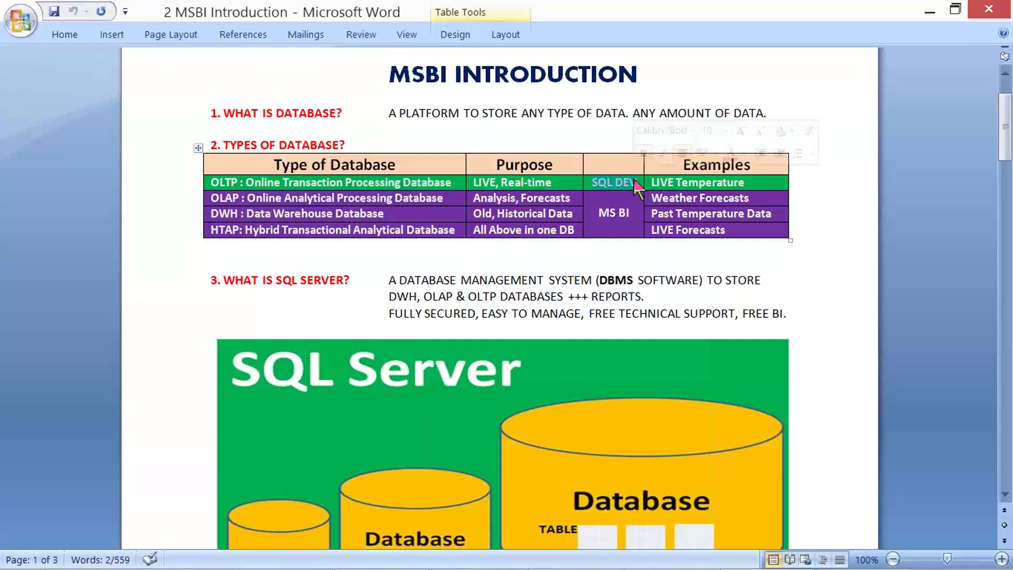
{"action": "left_click", "coordinate": [334, 185]}
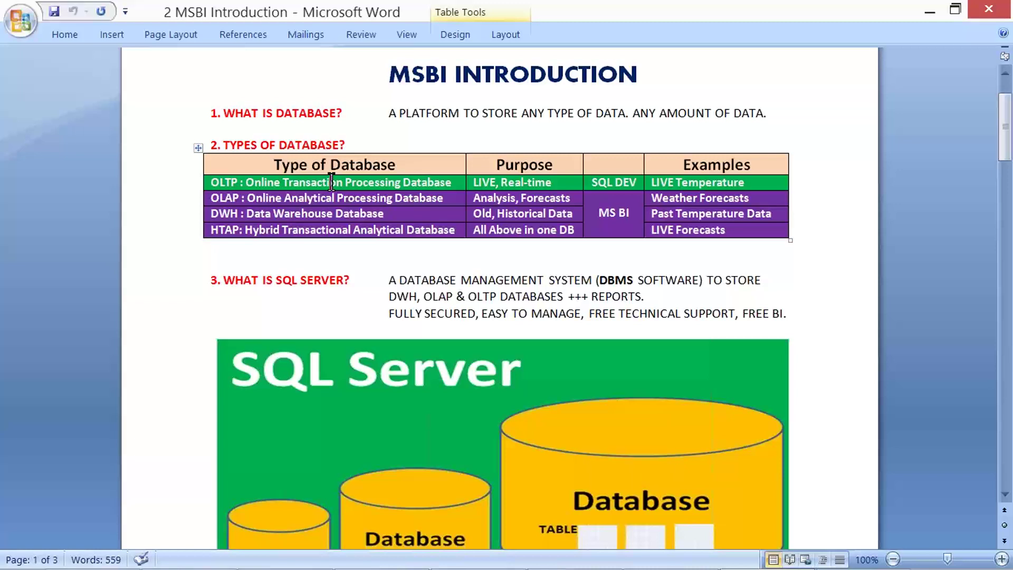
{"action": "left_click_drag", "start_coordinate": [595, 213], "coordinate": [632, 210]}
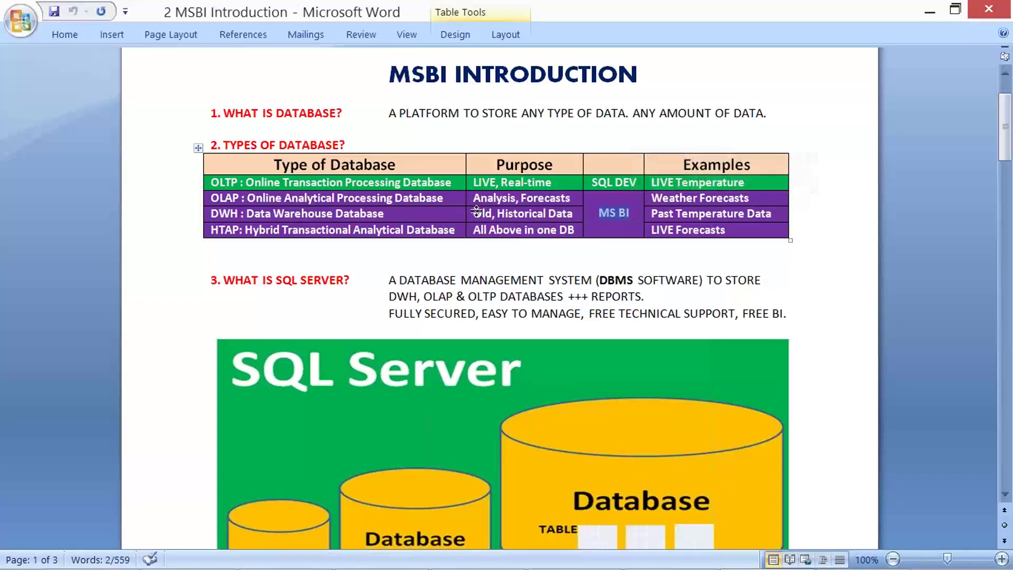
{"action": "left_click", "coordinate": [218, 205]}
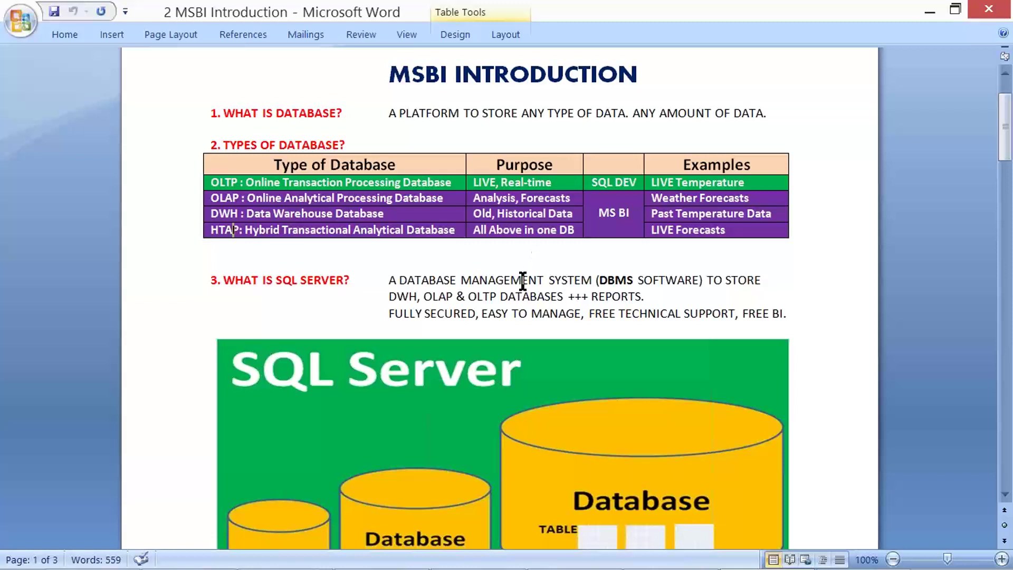
Move OLTP ahead of DWH and add HTAP before DATABASES in the SQL Server line.
{"action": "double_click", "coordinate": [482, 296]}
{"action": "key", "text": "ctrl+x"}
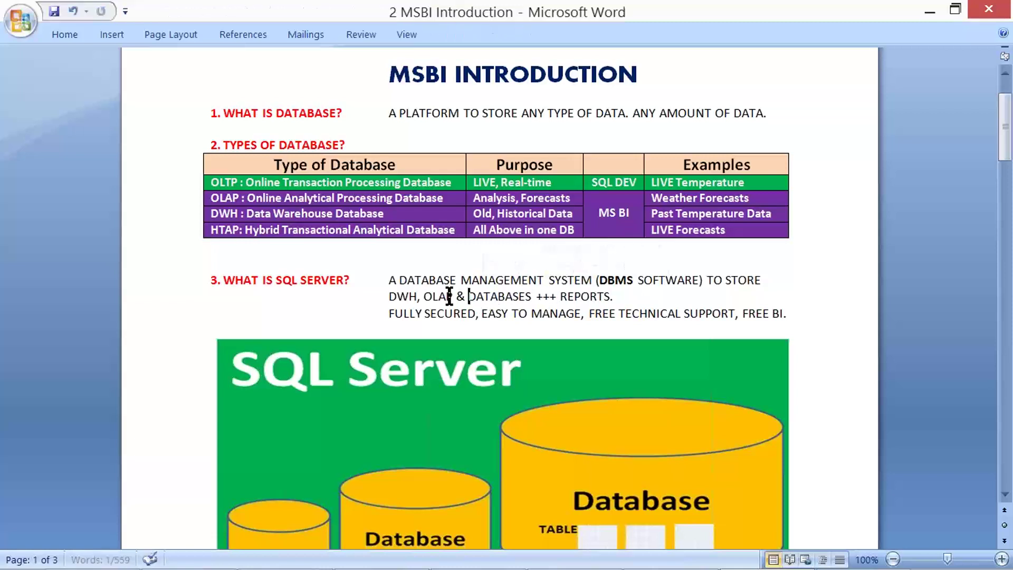
{"action": "left_click", "coordinate": [389, 297]}
{"action": "key", "text": "ctrl+v"}
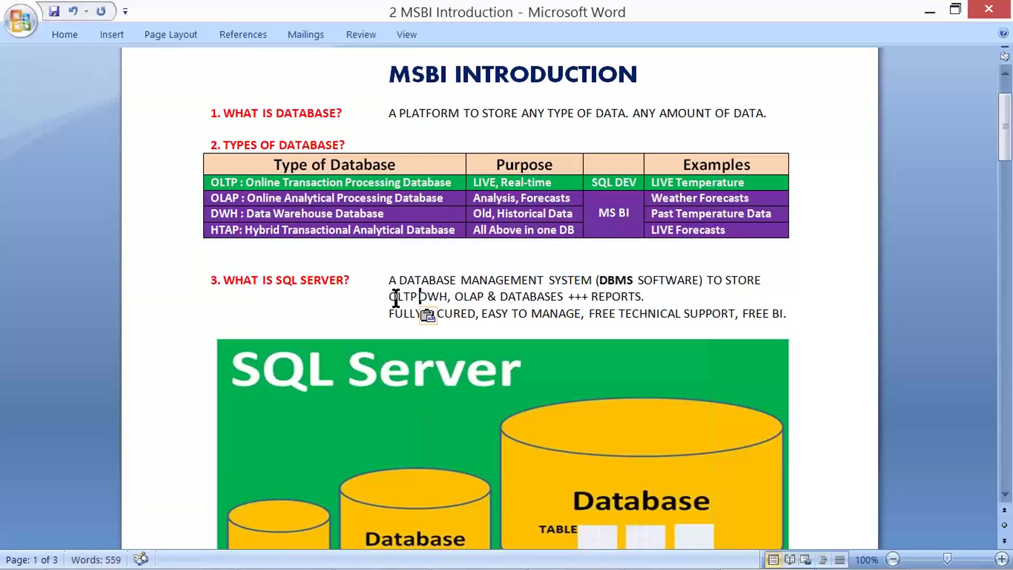
{"action": "type", "text": ","}
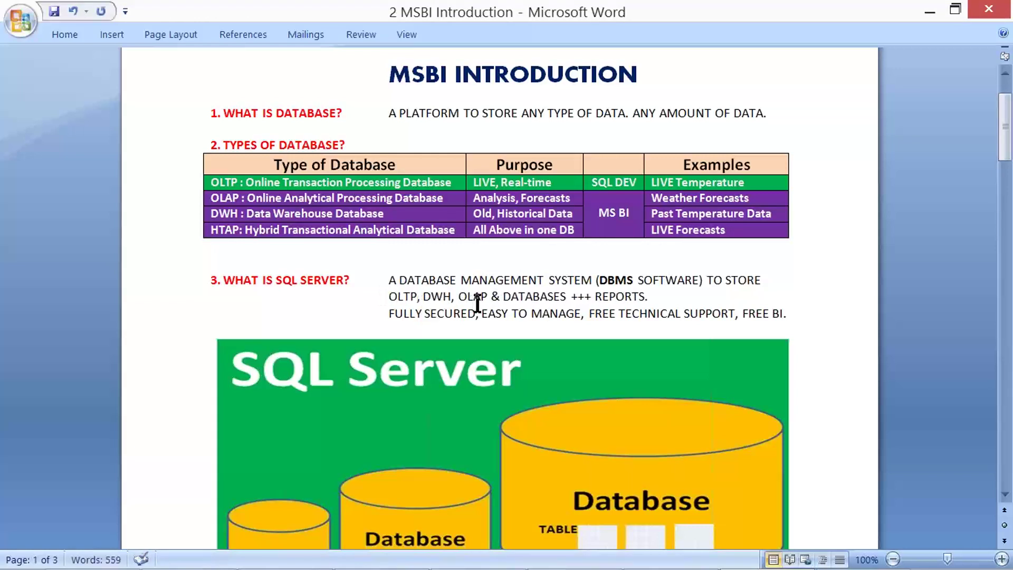
{"action": "left_click", "coordinate": [503, 296]}
{"action": "type", "text": "DW"}
{"action": "key", "text": "BackSpace"}
{"action": "key", "text": "BackSpace"}
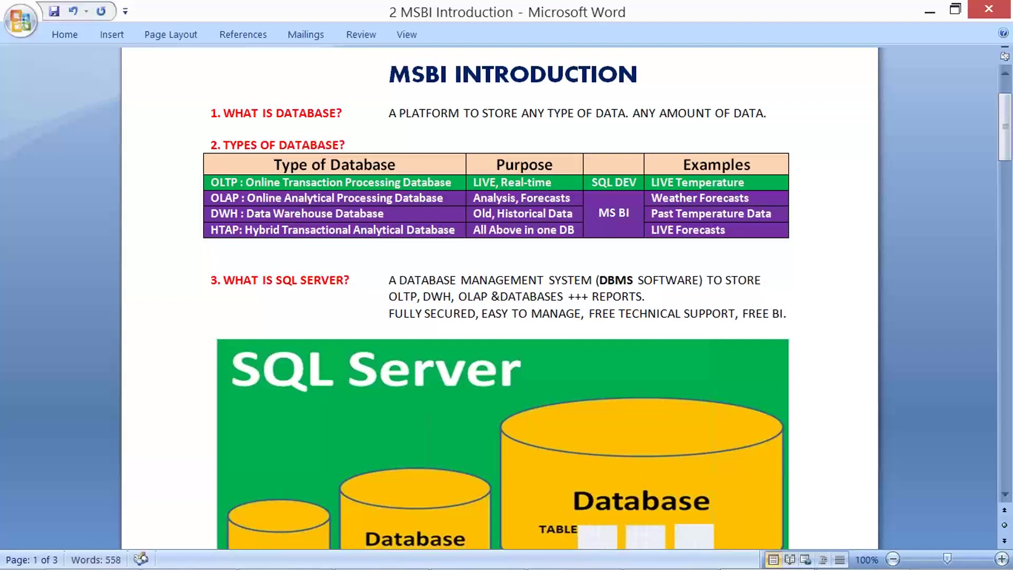
{"action": "type", "text": "HTAP"}
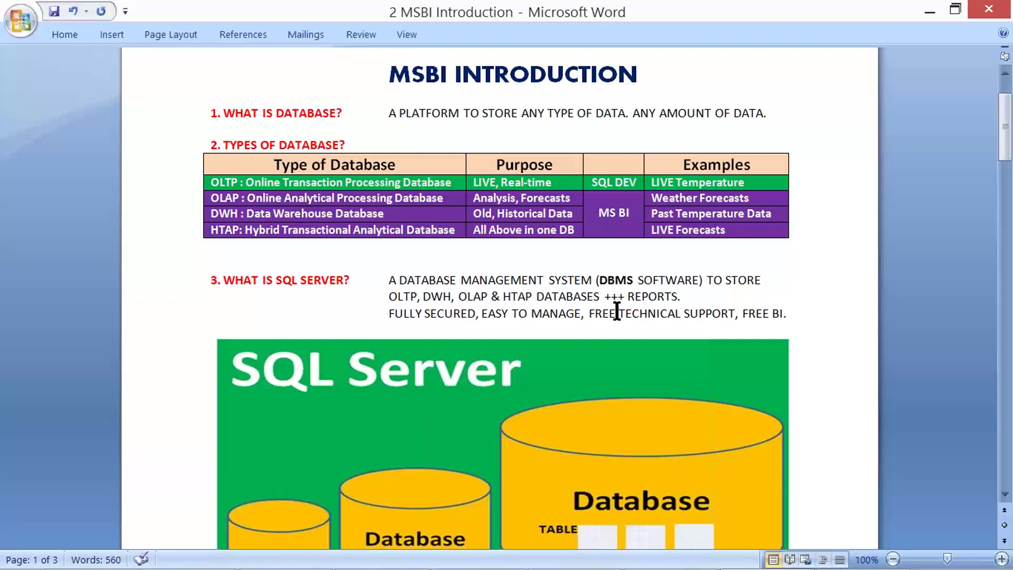
{"action": "left_click_drag", "start_coordinate": [619, 314], "coordinate": [674, 316]}
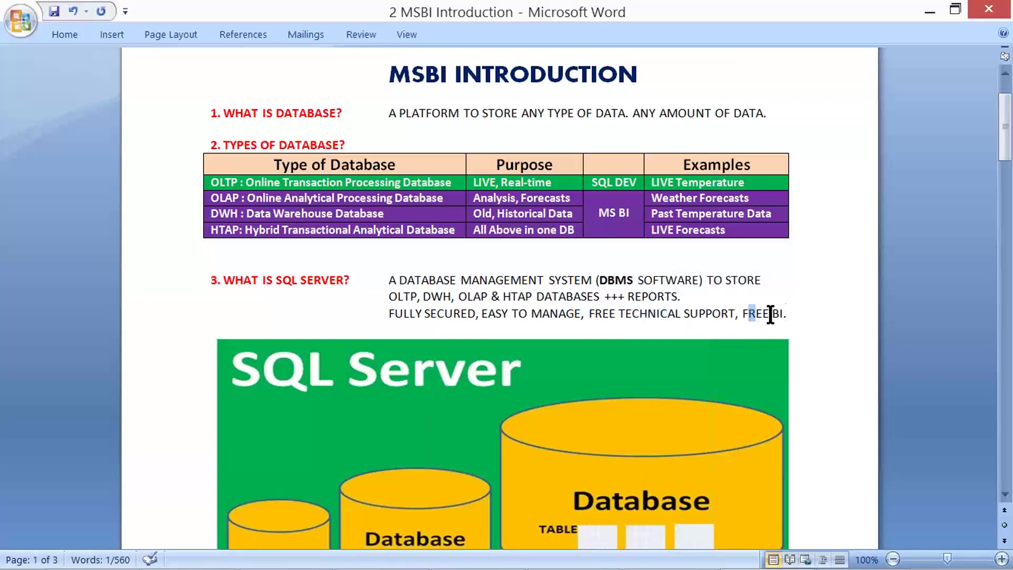
{"action": "left_click_drag", "start_coordinate": [743, 314], "coordinate": [784, 316]}
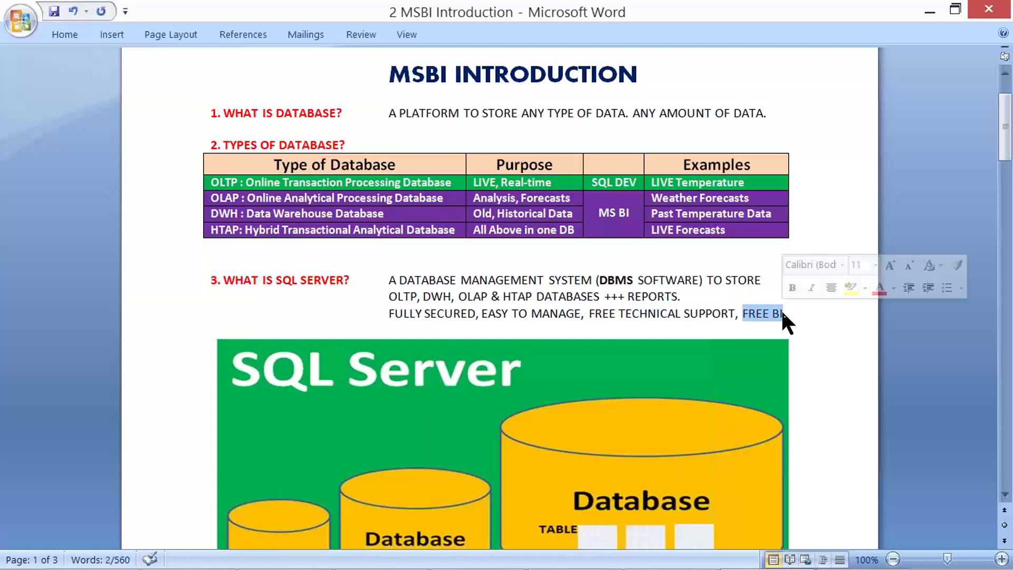
{"action": "double_click", "coordinate": [780, 314]}
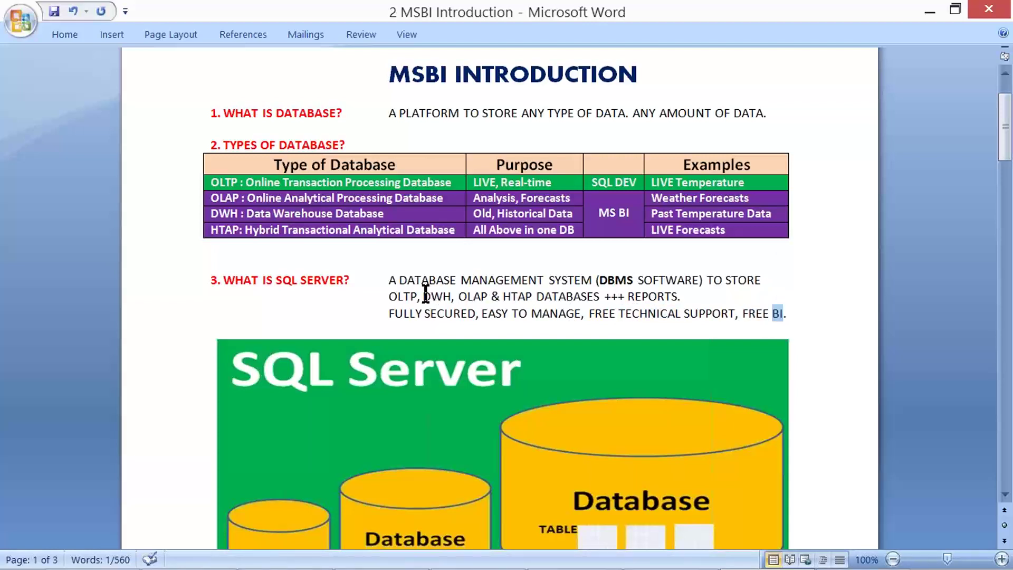
{"action": "left_click_drag", "start_coordinate": [425, 296], "coordinate": [669, 296]}
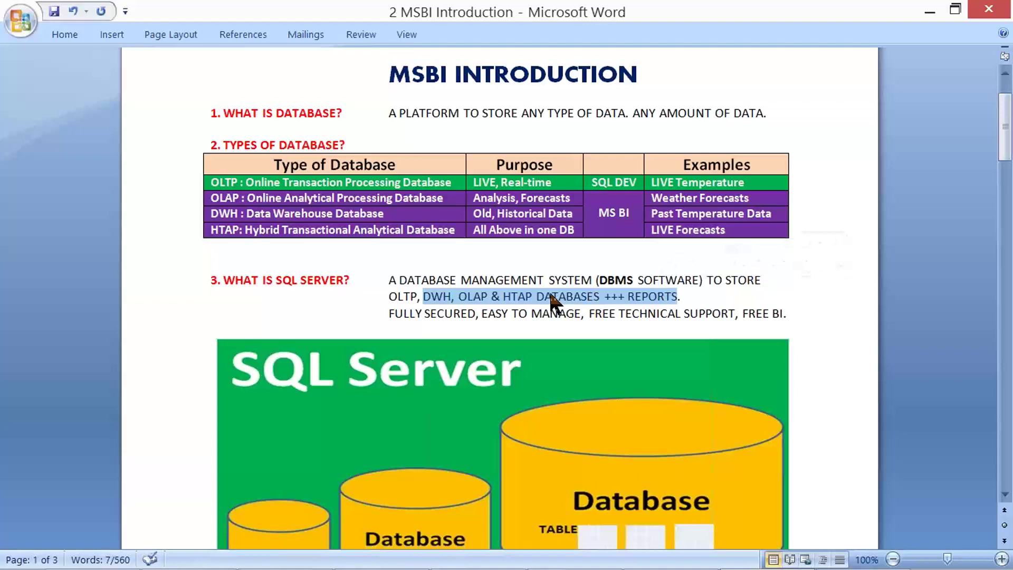
{"action": "scroll", "coordinate": [550, 294], "scroll_direction": "down", "scroll_amount": 2}
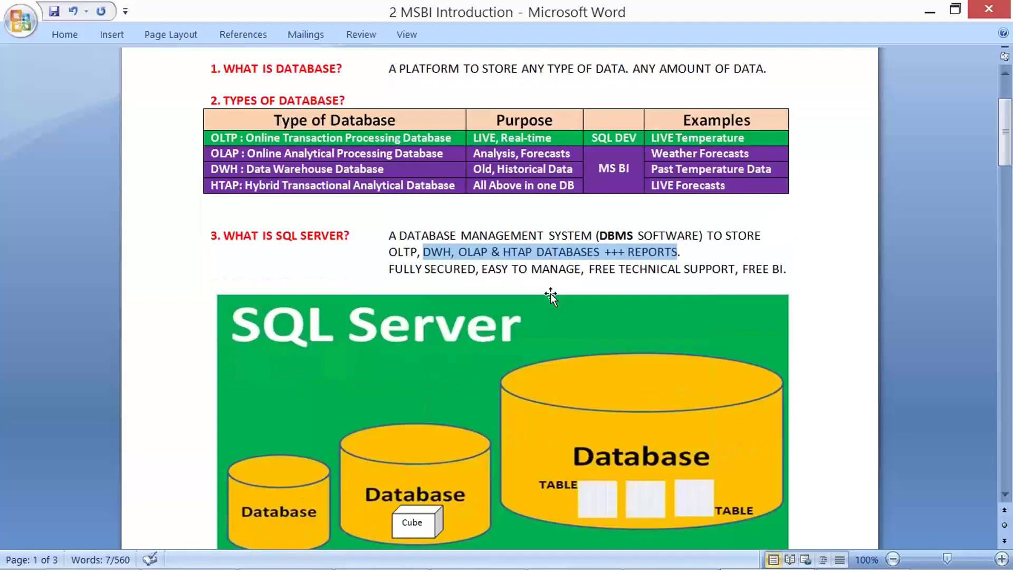
Widen the SQL Server diagram slightly by dragging its left-middle handle outward.
{"action": "left_click", "coordinate": [312, 370]}
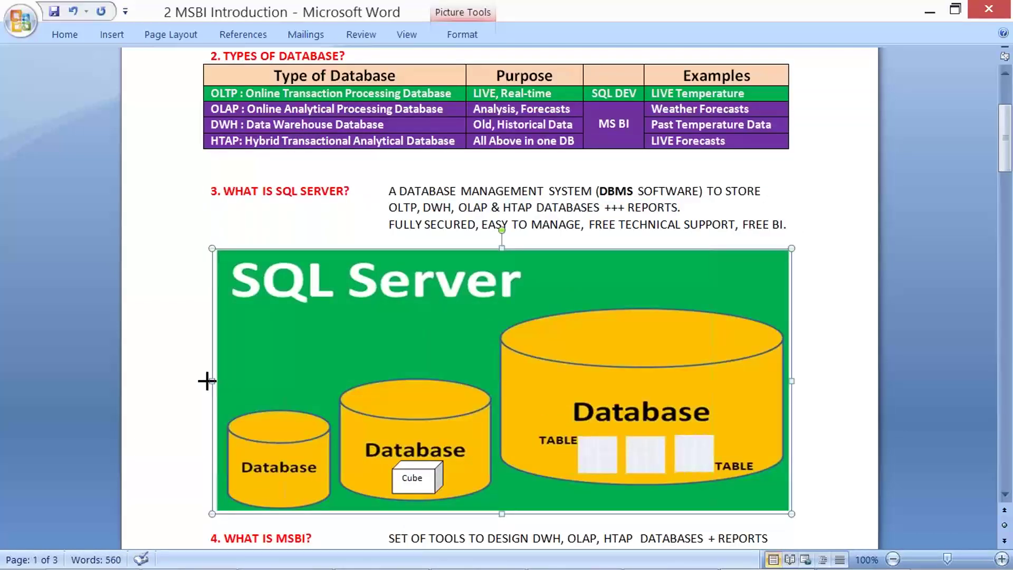
{"action": "left_click_drag", "start_coordinate": [211, 383], "coordinate": [204, 383]}
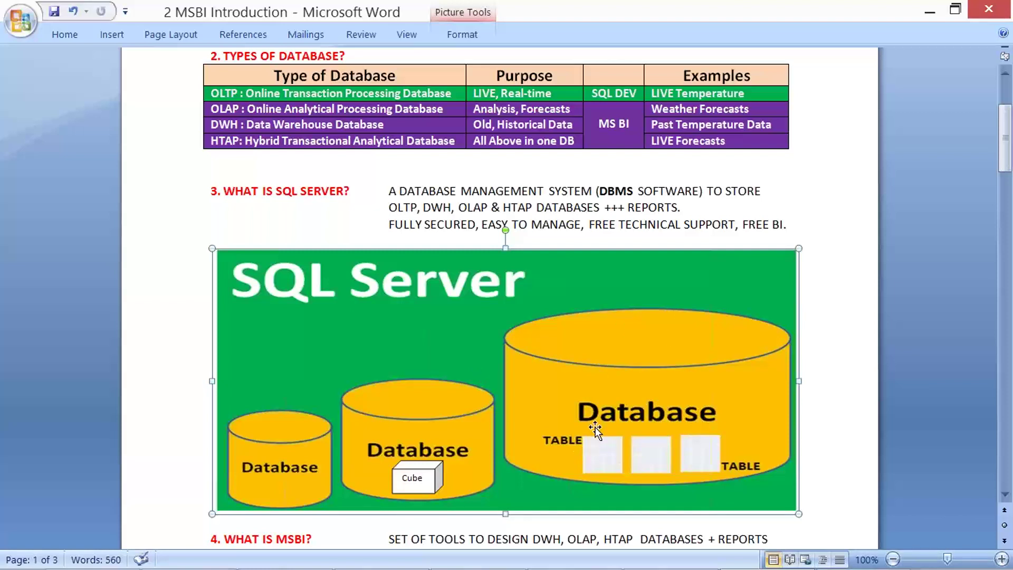
{"action": "left_click", "coordinate": [428, 473]}
In Object Explorer, expand SSAS_MULTI's OLAP DATABASE Cubes folder and select the sales cube.
{"action": "left_click", "coordinate": [576, 555]}
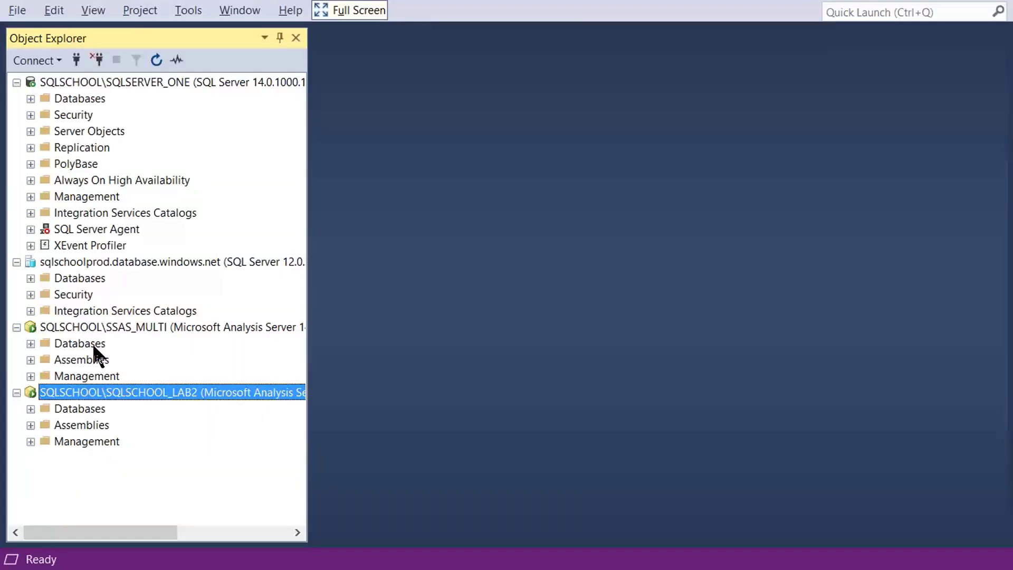
{"action": "double_click", "coordinate": [80, 343]}
{"action": "left_click", "coordinate": [95, 361]}
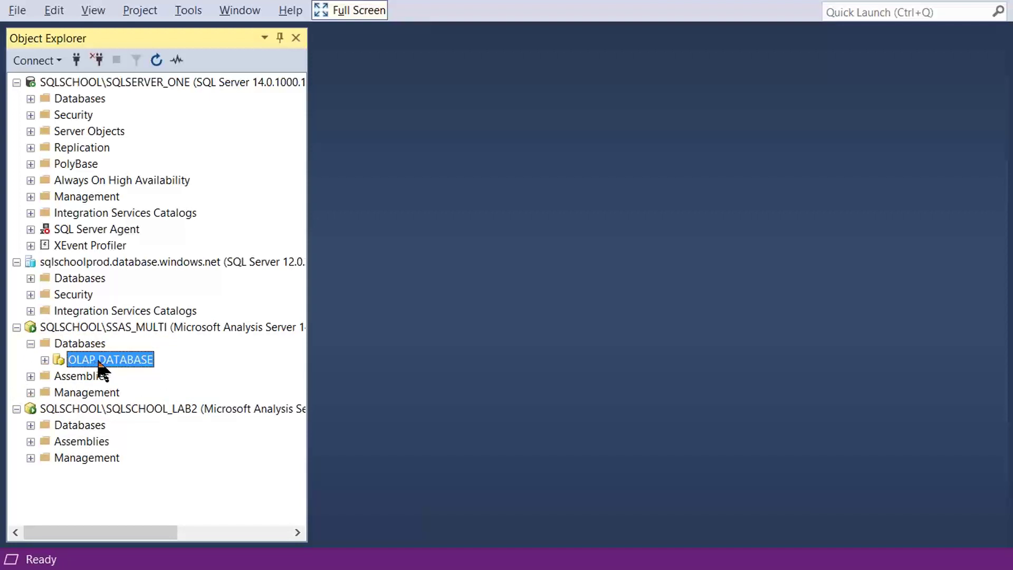
{"action": "left_click", "coordinate": [45, 359]}
{"action": "left_click", "coordinate": [58, 409]}
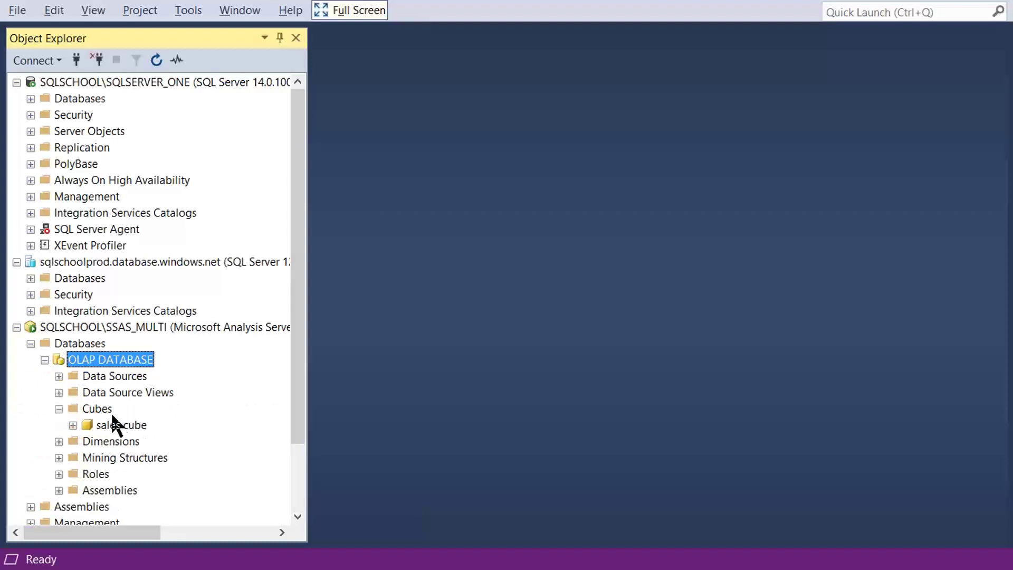
{"action": "left_click", "coordinate": [120, 425]}
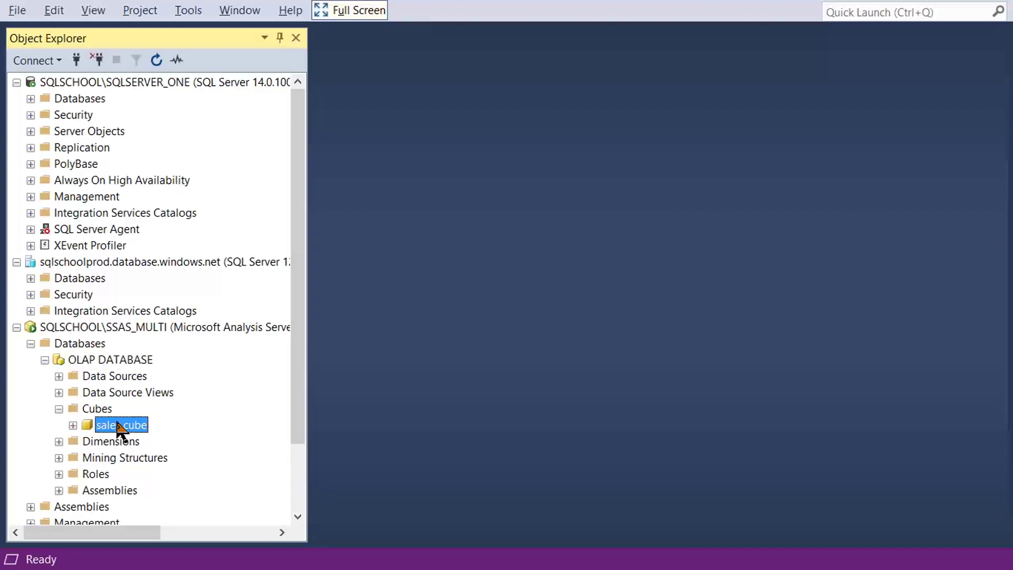
Expand SQLSERVER_ONE's PRODUCT_DATABASE and select its Tables folder, revisiting the sales cube.
{"action": "left_click", "coordinate": [31, 98]}
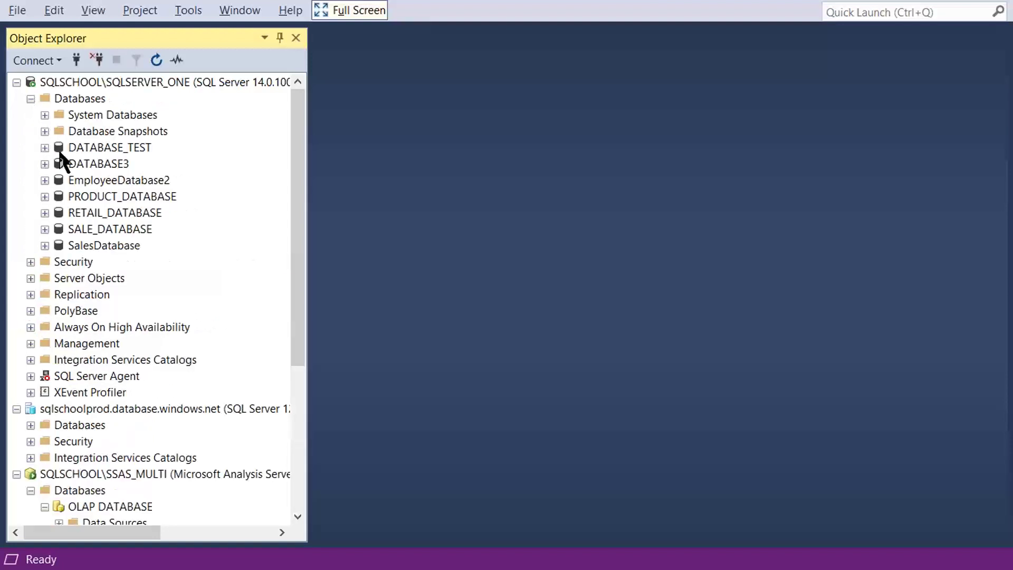
{"action": "double_click", "coordinate": [104, 196]}
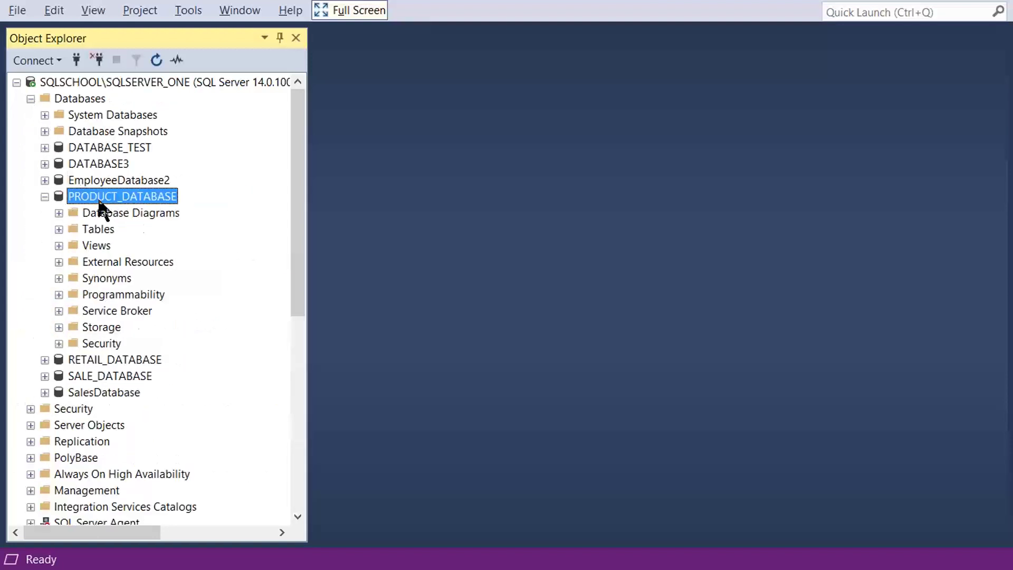
{"action": "left_click", "coordinate": [96, 229]}
{"action": "scroll", "coordinate": [164, 260], "scroll_direction": "down", "scroll_amount": 5}
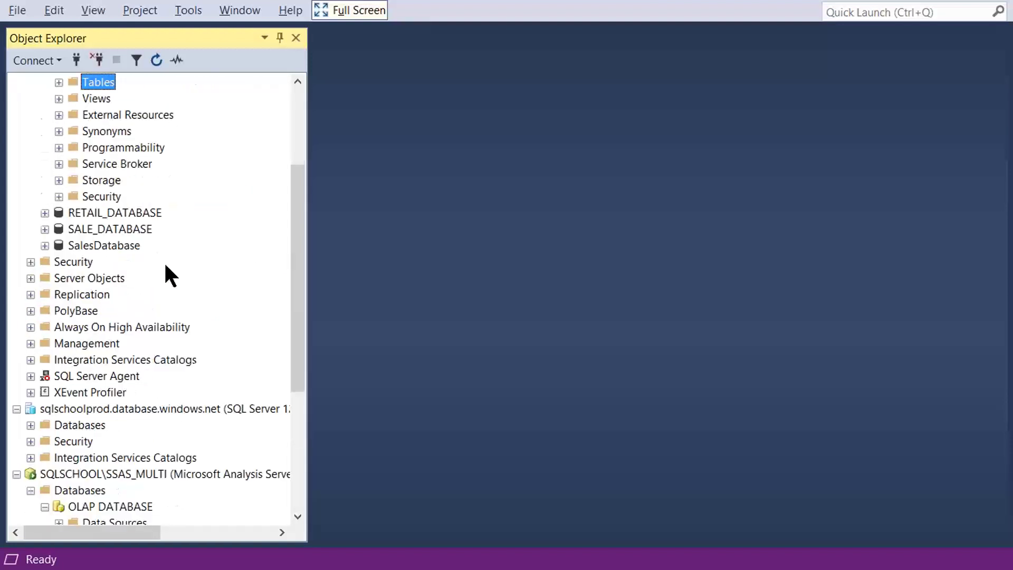
{"action": "scroll", "coordinate": [169, 260], "scroll_direction": "down", "scroll_amount": 5}
{"action": "left_click", "coordinate": [131, 376]}
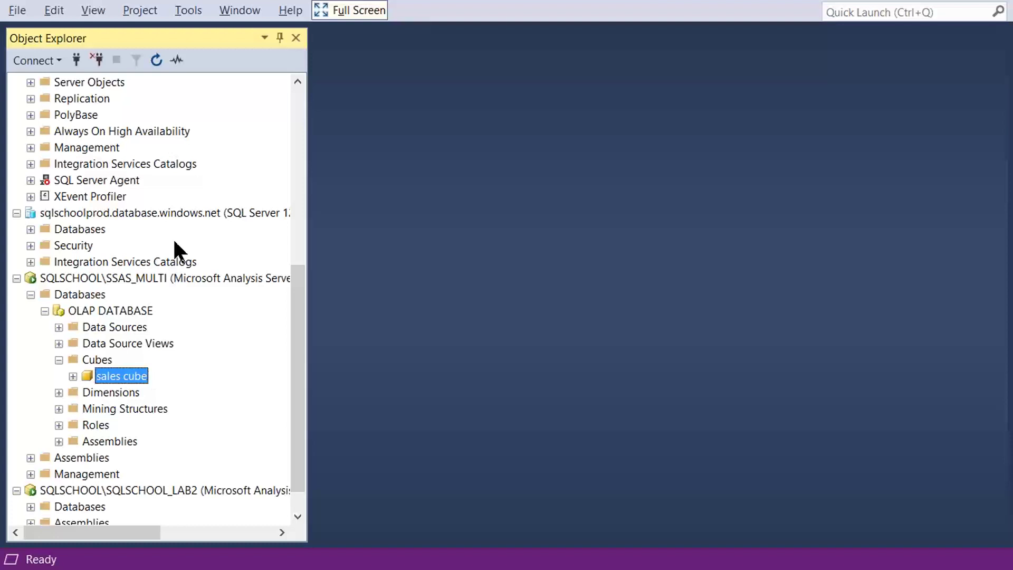
{"action": "scroll", "coordinate": [188, 212], "scroll_direction": "up", "scroll_amount": 5}
{"action": "scroll", "coordinate": [189, 205], "scroll_direction": "up", "scroll_amount": 5}
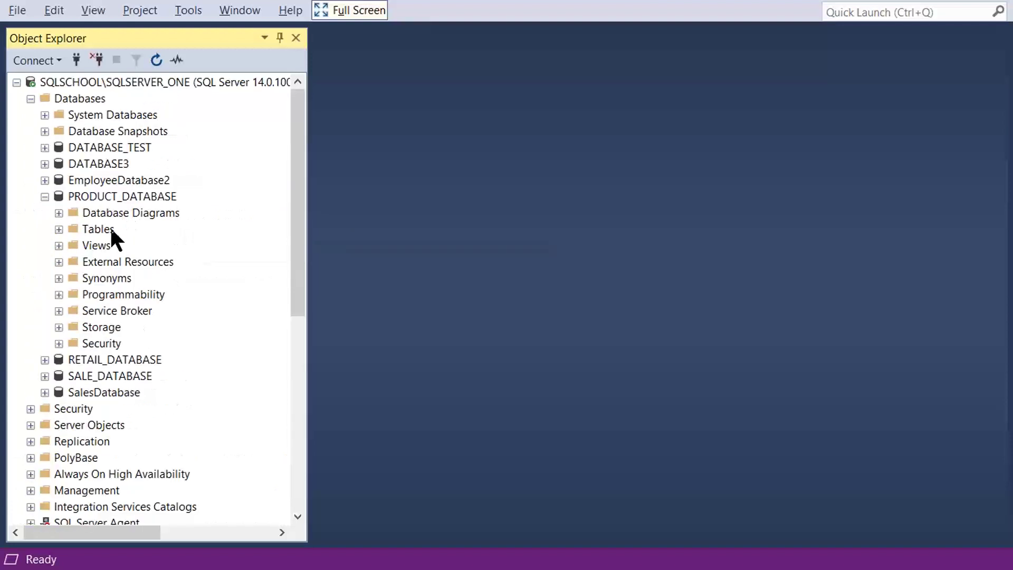
{"action": "left_click", "coordinate": [103, 229]}
{"action": "scroll", "coordinate": [219, 276], "scroll_direction": "down", "scroll_amount": 4}
{"action": "scroll", "coordinate": [219, 276], "scroll_direction": "down", "scroll_amount": 4}
{"action": "scroll", "coordinate": [219, 276], "scroll_direction": "down", "scroll_amount": 4}
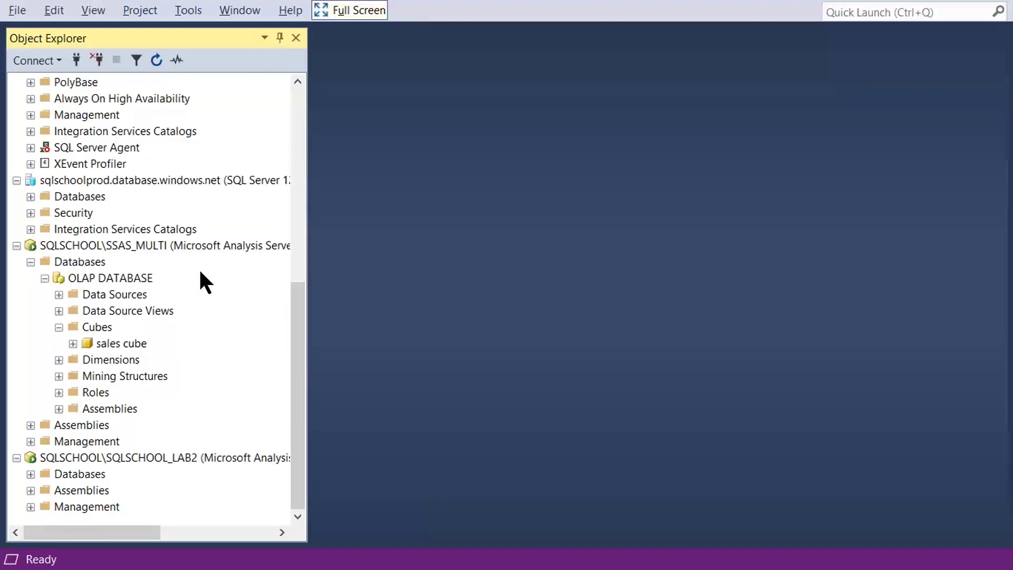
Browse the sales cube and add the NET_SALES measure to the query.
{"action": "right_click", "coordinate": [124, 344]}
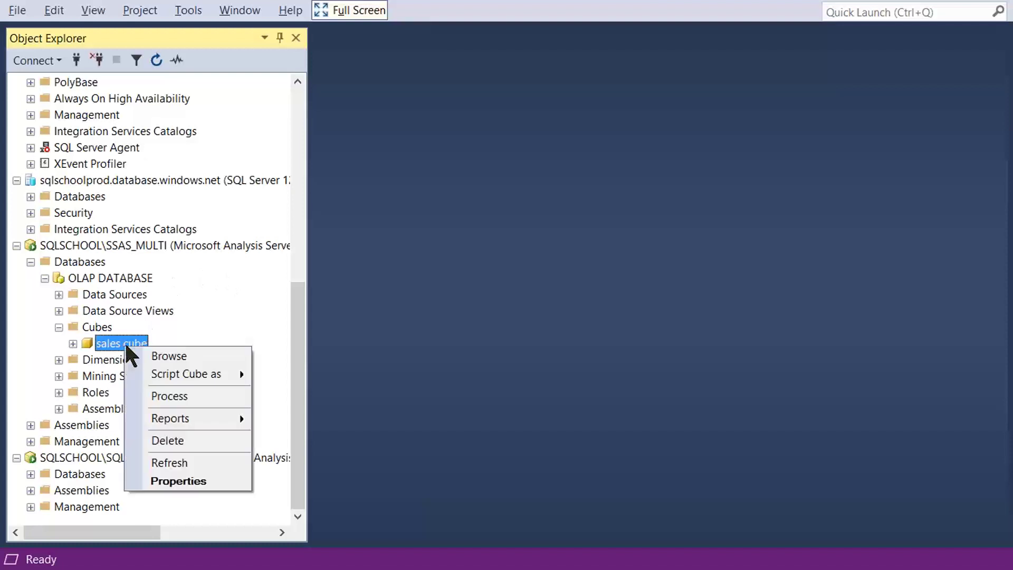
{"action": "left_click", "coordinate": [170, 356]}
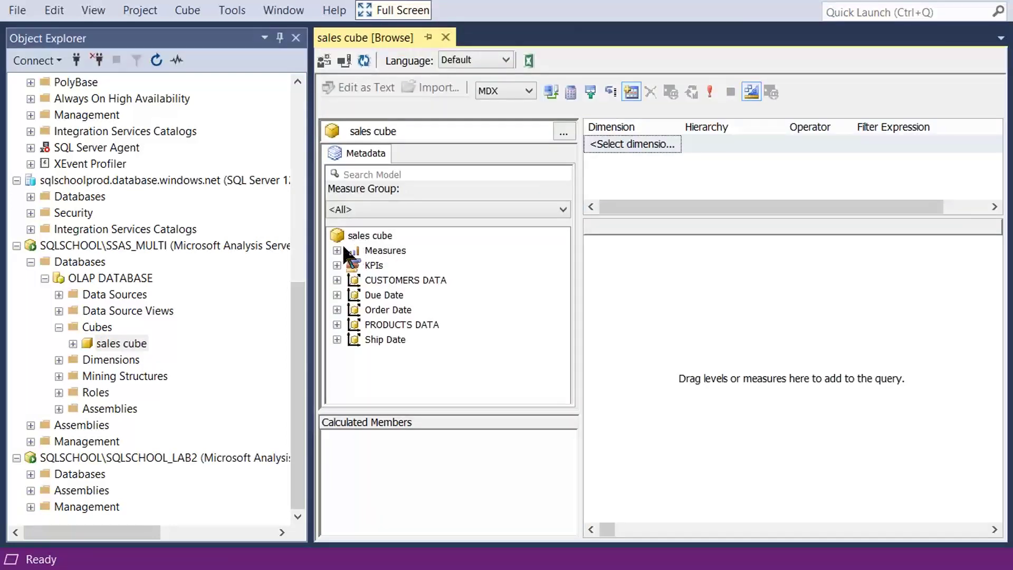
{"action": "left_click", "coordinate": [337, 250]}
{"action": "left_click_drag", "start_coordinate": [406, 279], "coordinate": [662, 288]}
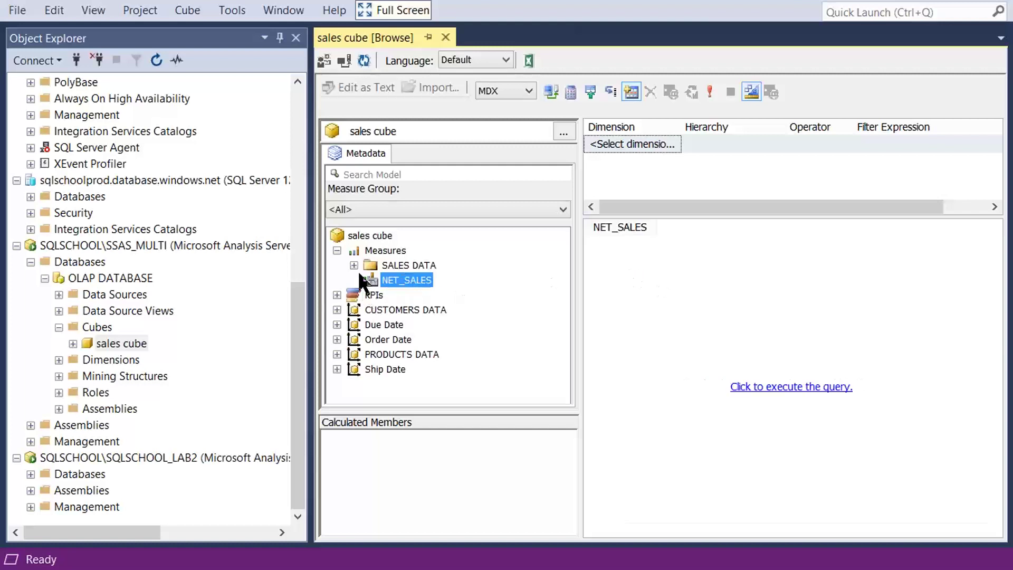
Add the Order Date hierarchy, run the query, and keep MDX as the query language.
{"action": "left_click", "coordinate": [337, 339]}
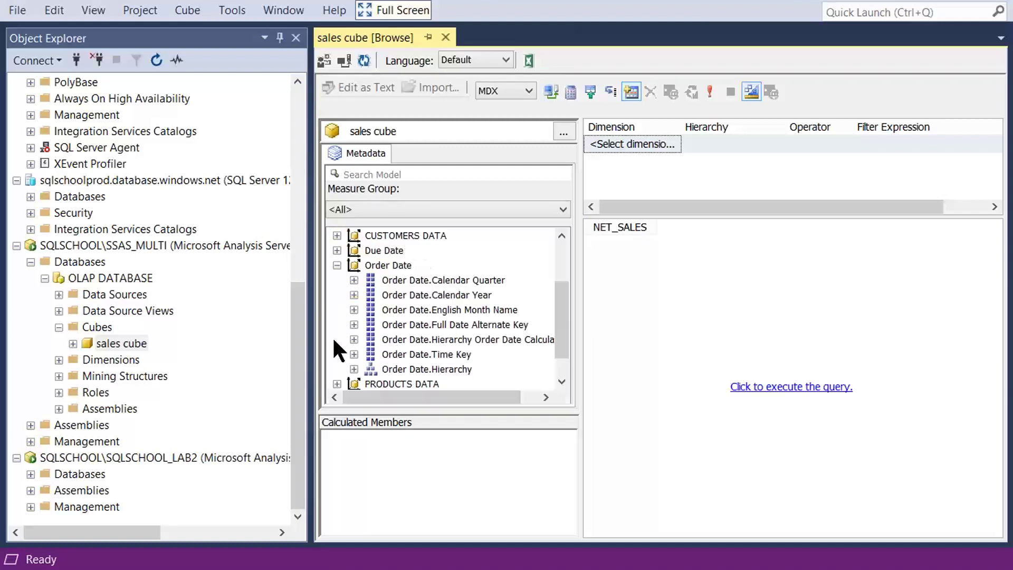
{"action": "left_click_drag", "start_coordinate": [428, 368], "coordinate": [630, 301]}
{"action": "left_click", "coordinate": [752, 386]}
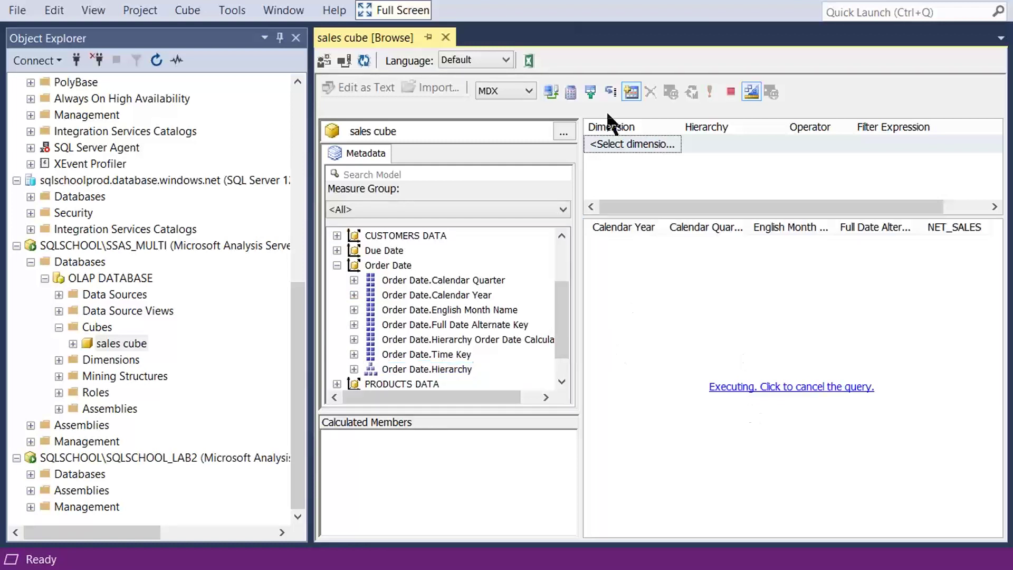
{"action": "left_click", "coordinate": [529, 91]}
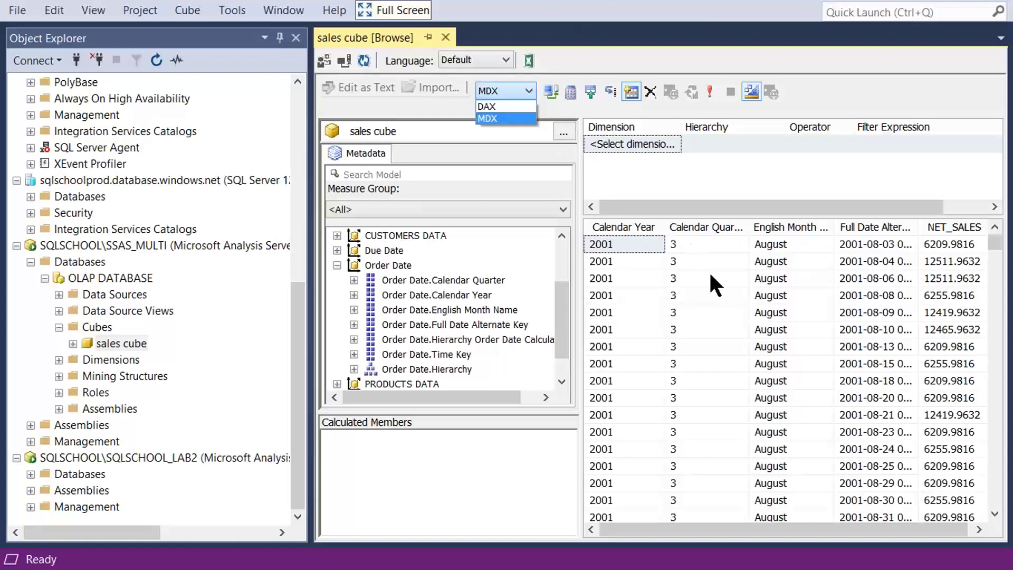
{"action": "key", "text": "Escape"}
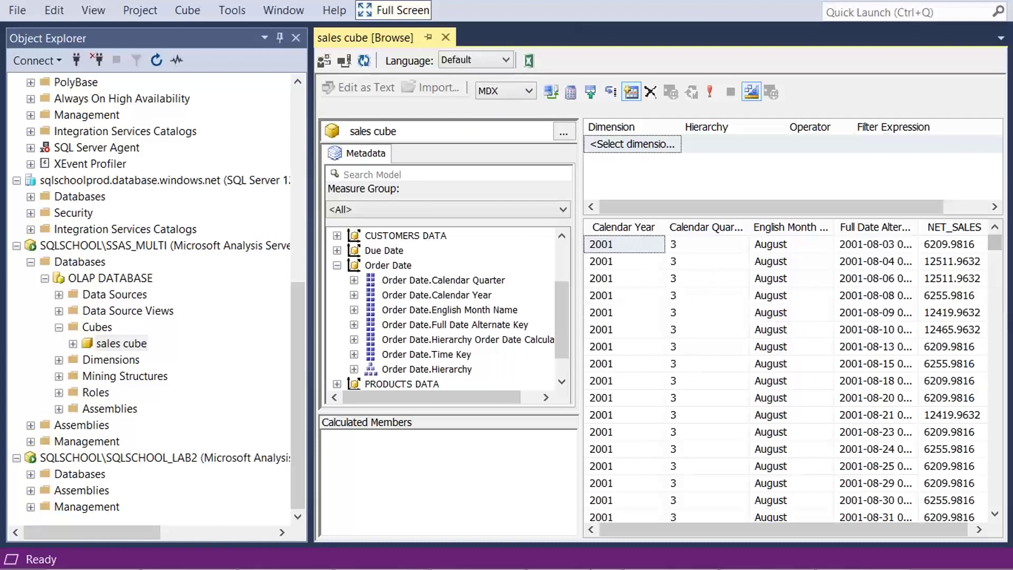
{"action": "mouse_move", "coordinate": [674, 553]}
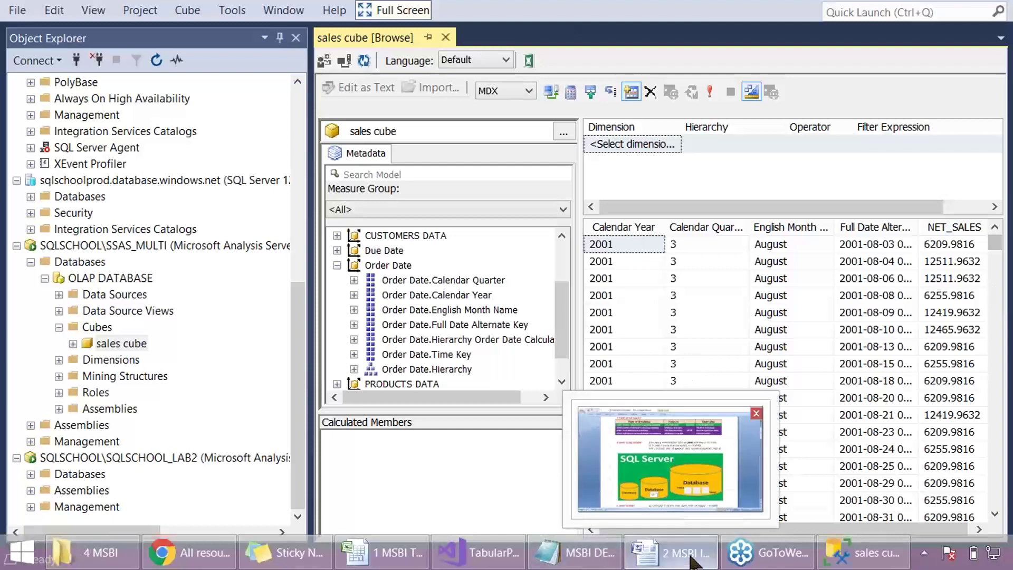
In MSBI Introduction, select then deselect the SQL Server picture and place the caret on the SQL Server line.
{"action": "left_click", "coordinate": [695, 556]}
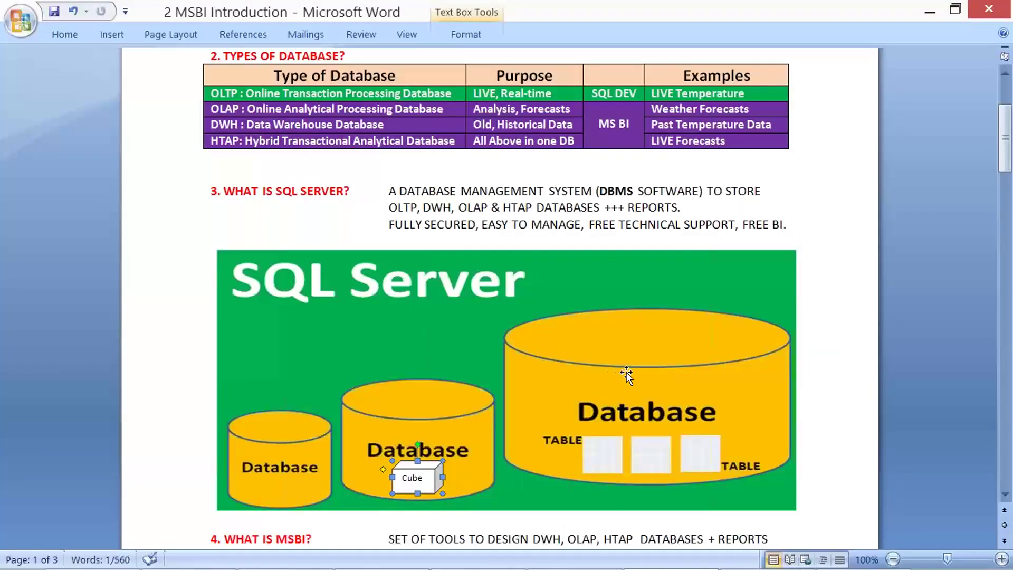
{"action": "left_click", "coordinate": [645, 462]}
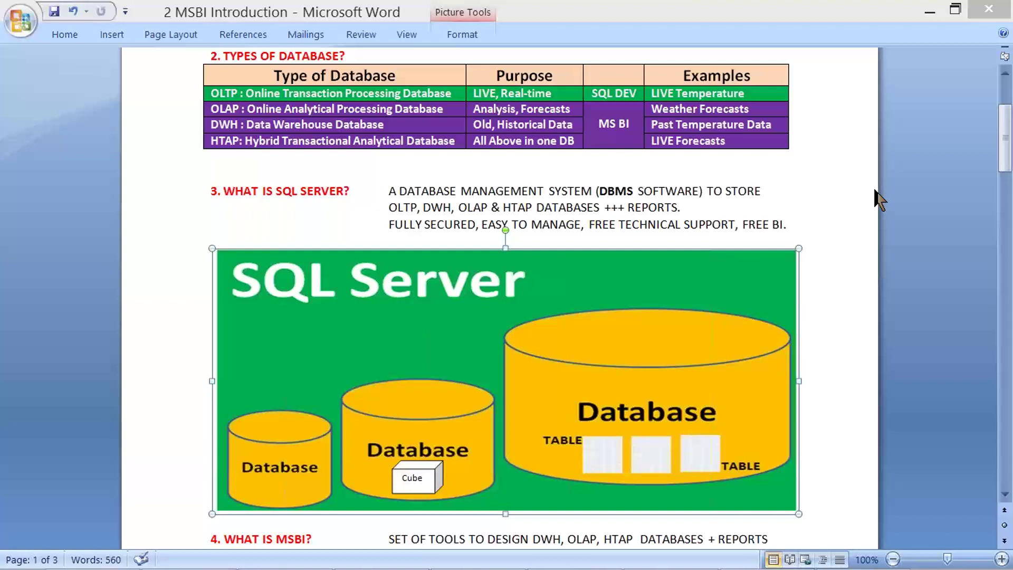
{"action": "left_click", "coordinate": [791, 230]}
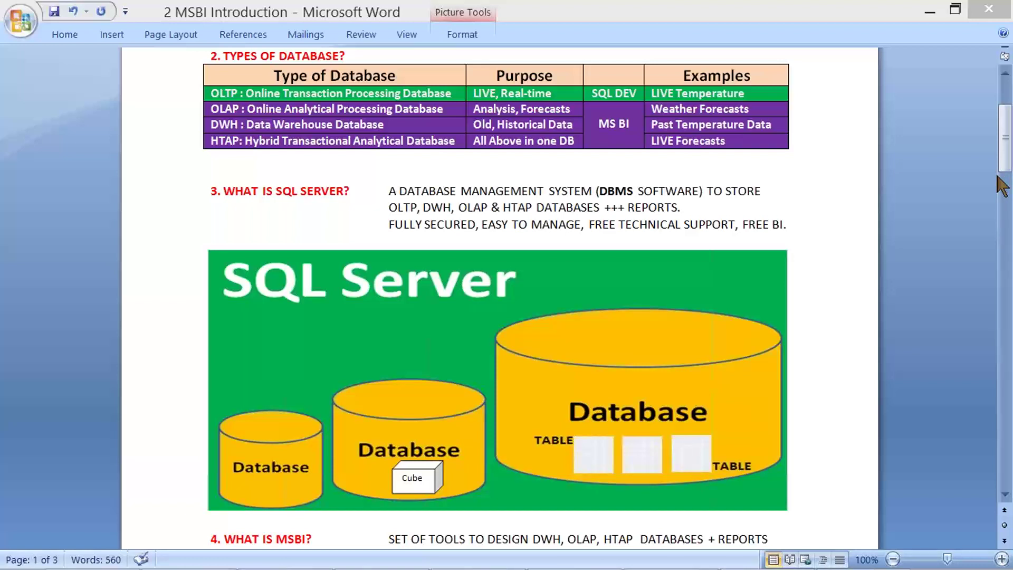
{"action": "left_click", "coordinate": [299, 198]}
{"action": "triple_click", "coordinate": [299, 199]}
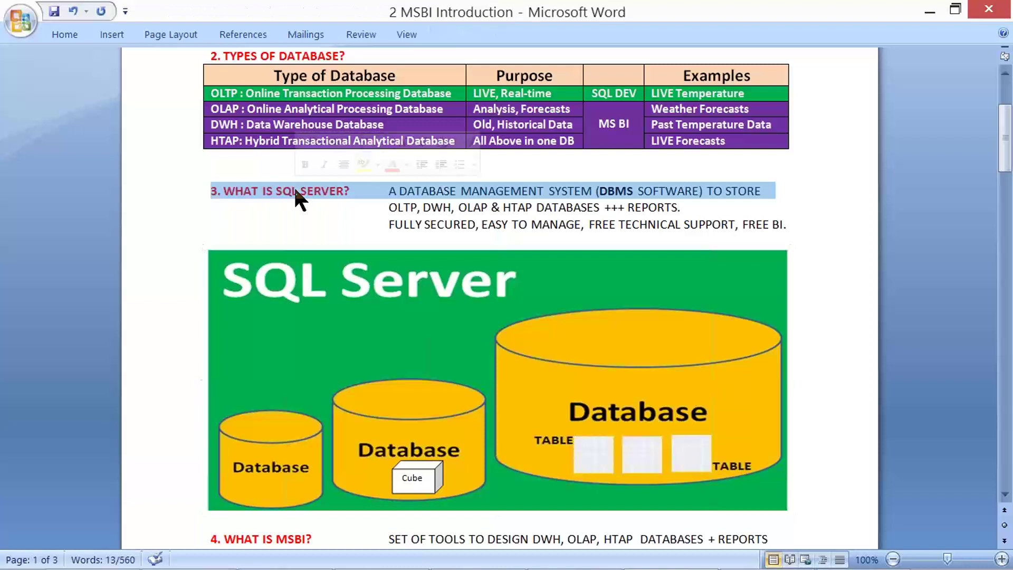
{"action": "scroll", "coordinate": [299, 198], "scroll_direction": "down", "scroll_amount": 3}
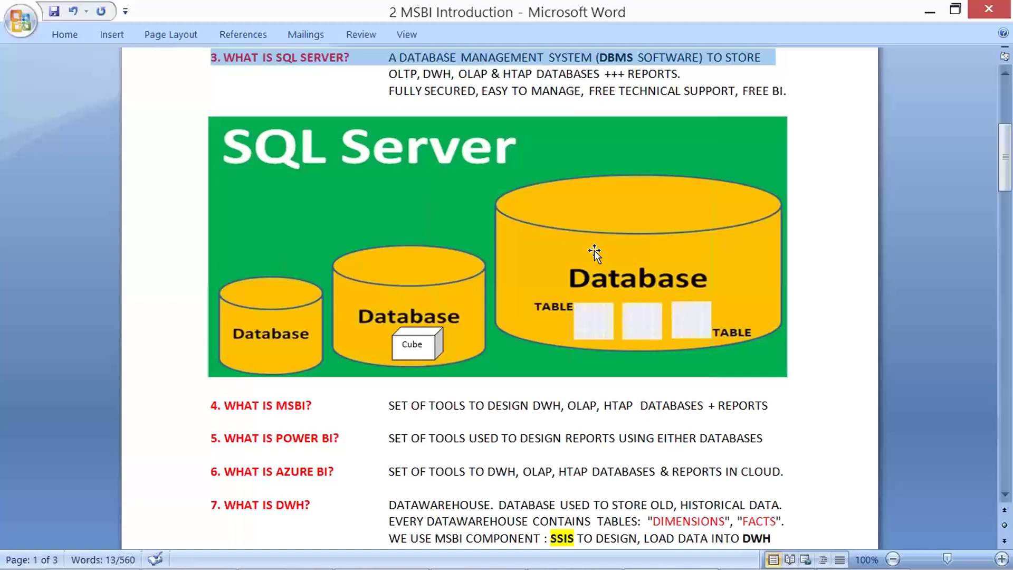
{"action": "scroll", "coordinate": [628, 113], "scroll_direction": "up", "scroll_amount": 1}
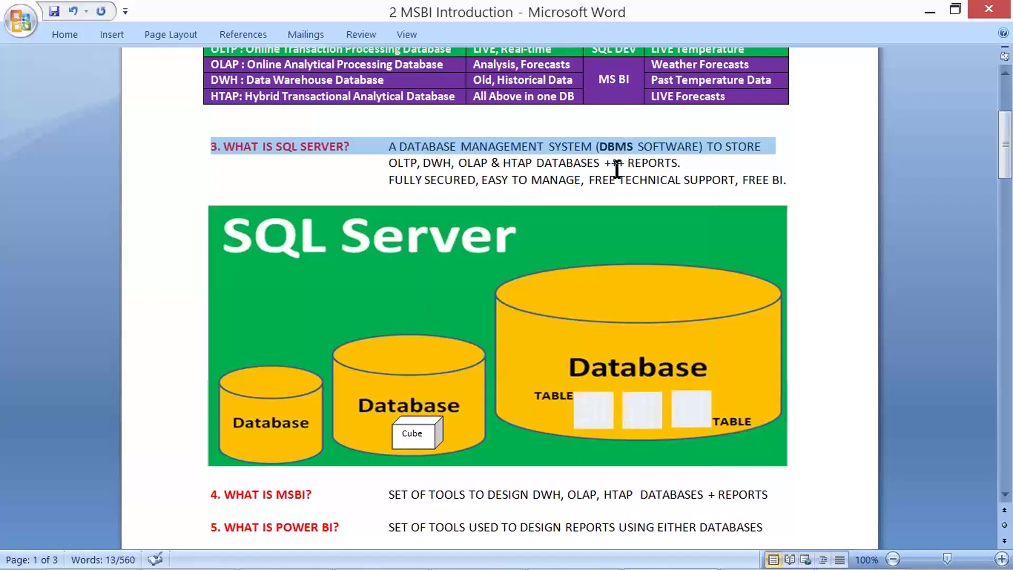
{"action": "double_click", "coordinate": [517, 162]}
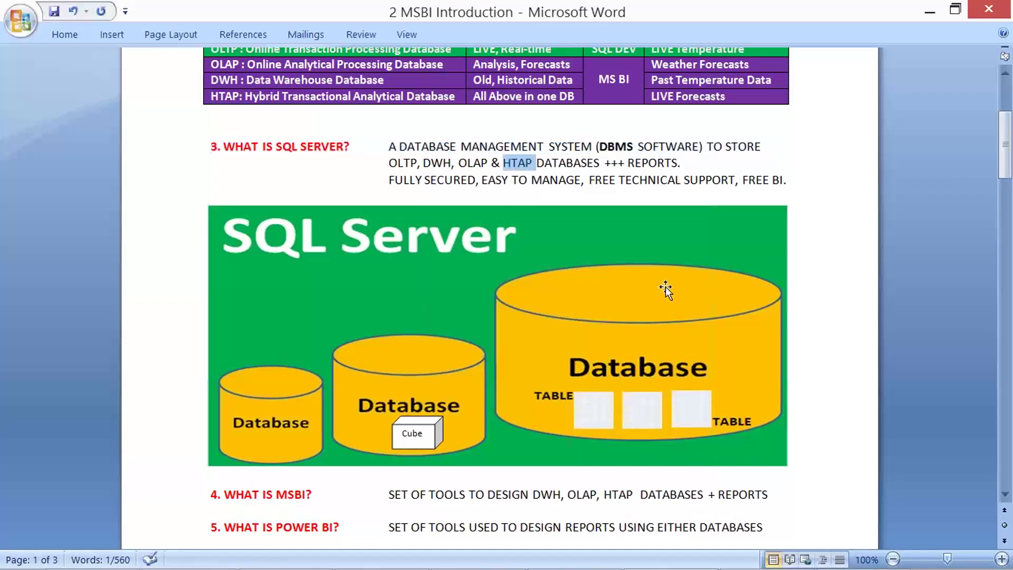
{"action": "scroll", "coordinate": [665, 287], "scroll_direction": "down", "scroll_amount": 2}
{"action": "scroll", "coordinate": [666, 286], "scroll_direction": "down", "scroll_amount": 1}
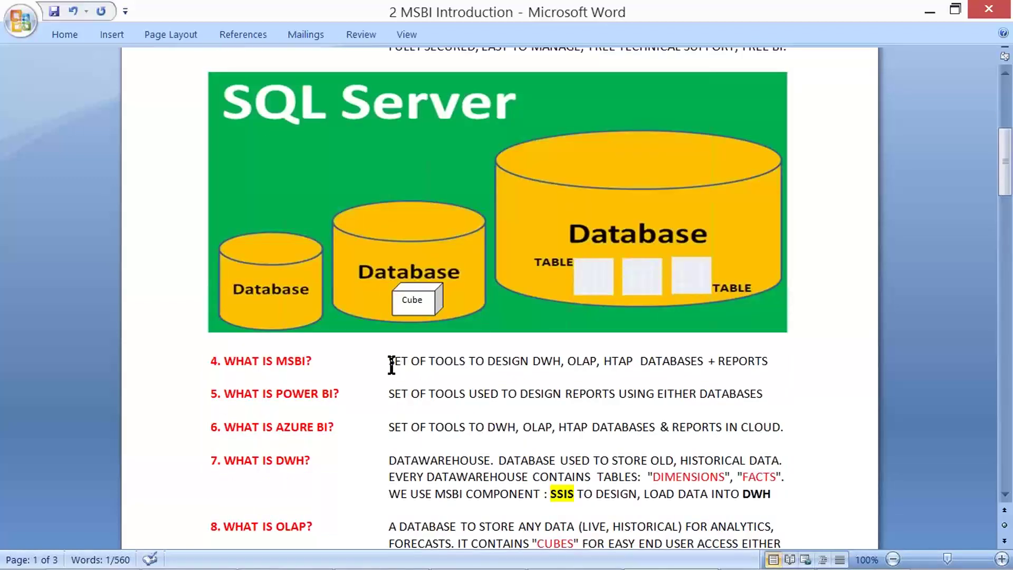
{"action": "left_click_drag", "start_coordinate": [387, 361], "coordinate": [760, 362]}
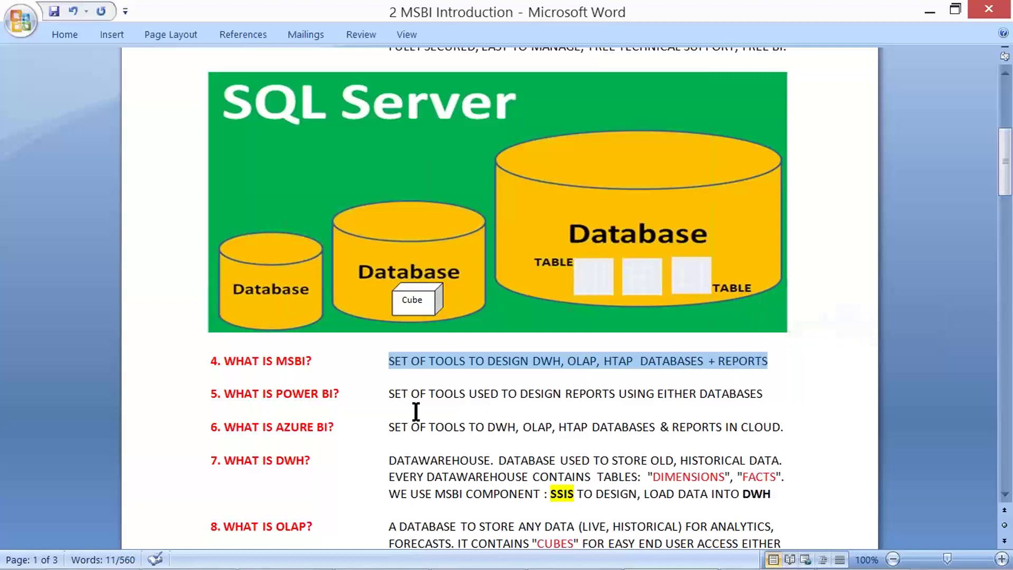
{"action": "left_click_drag", "start_coordinate": [277, 393], "coordinate": [452, 397]}
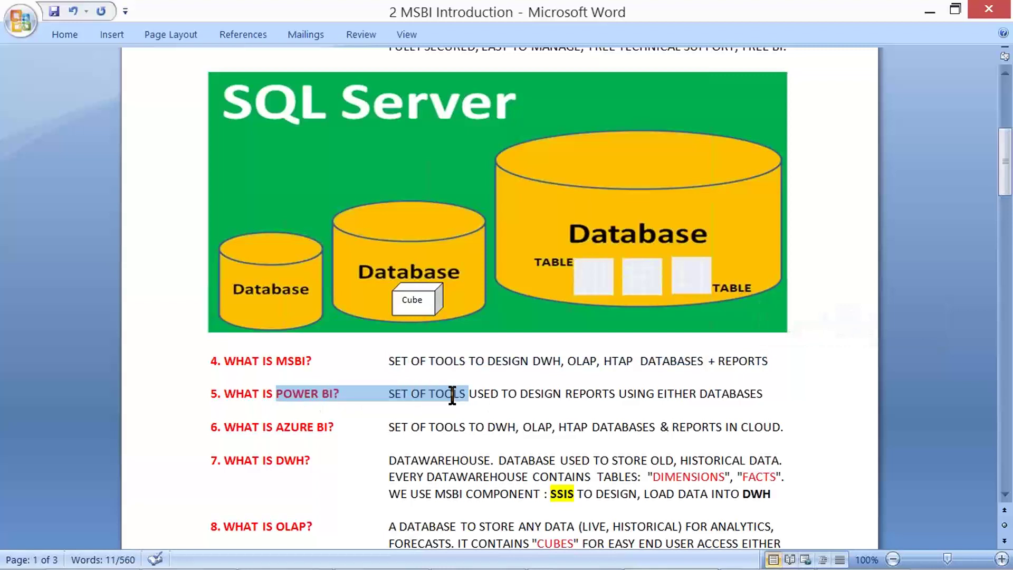
{"action": "left_click_drag", "start_coordinate": [453, 396], "coordinate": [600, 391]}
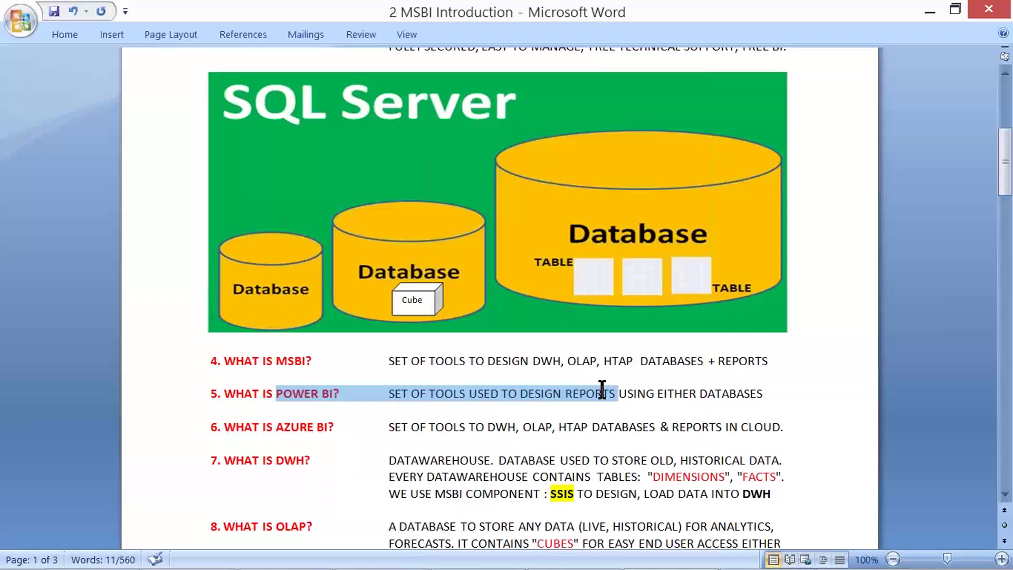
{"action": "left_click", "coordinate": [764, 393]}
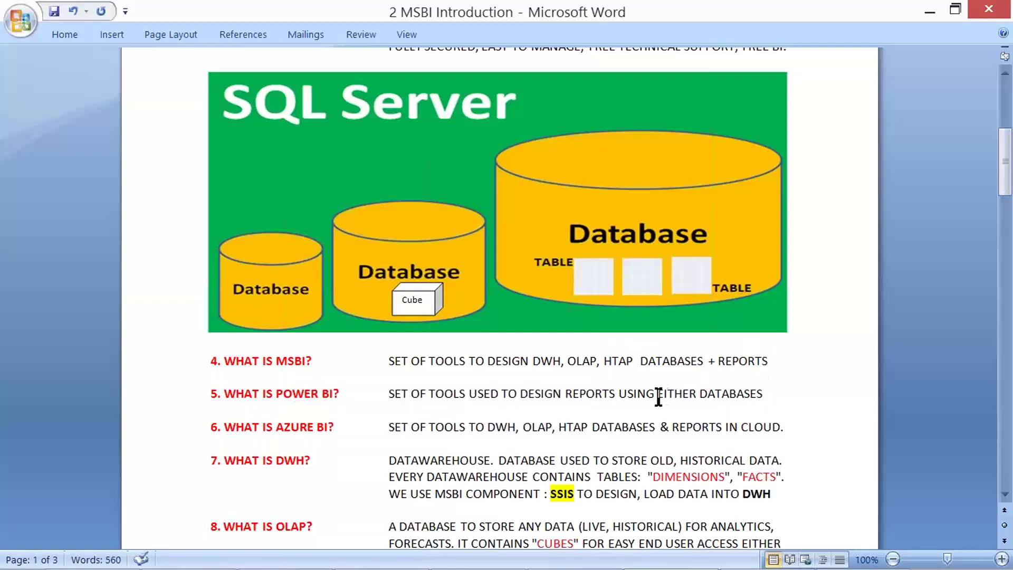
Replace 'EITHER DATABASES' with 'ANY TYPE OF DATA.' in the Power BI line and save.
{"action": "left_click_drag", "start_coordinate": [766, 394], "coordinate": [659, 394]}
{"action": "type", "text": "an"}
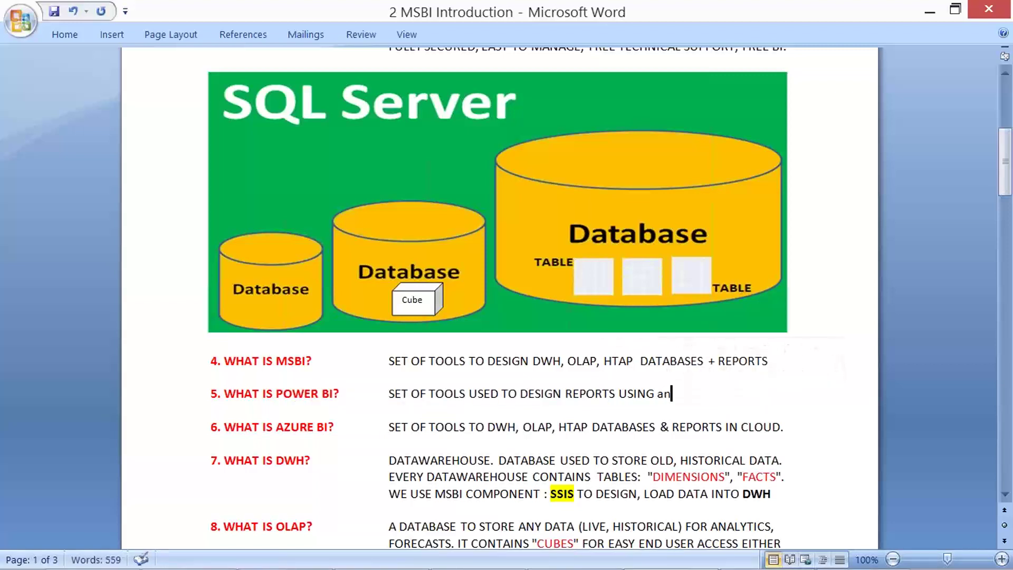
{"action": "key", "text": "BackSpace"}
{"action": "key", "text": "BackSpace"}
{"action": "type", "text": "ANY TY"}
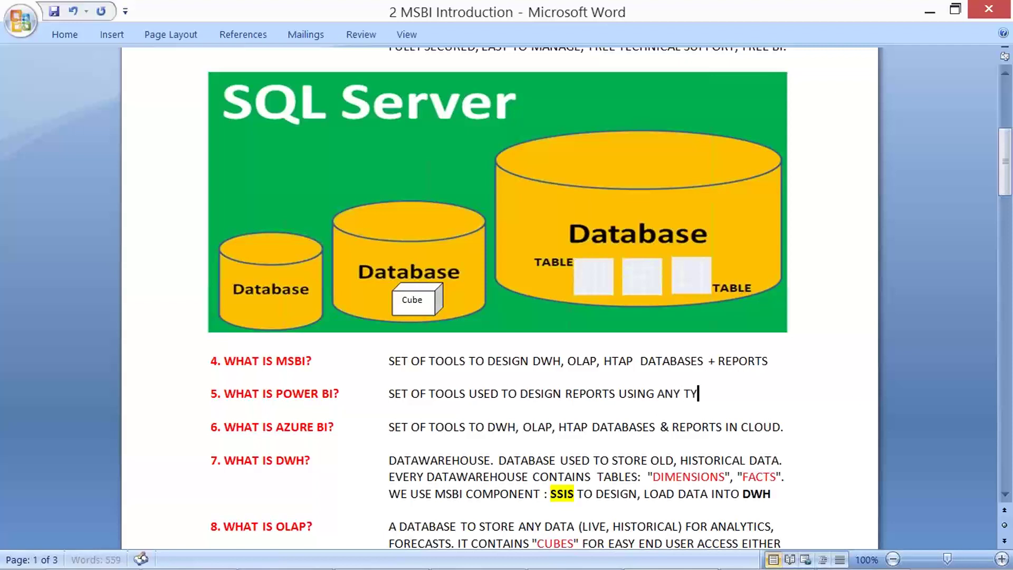
{"action": "type", "text": "PE OF DATA"}
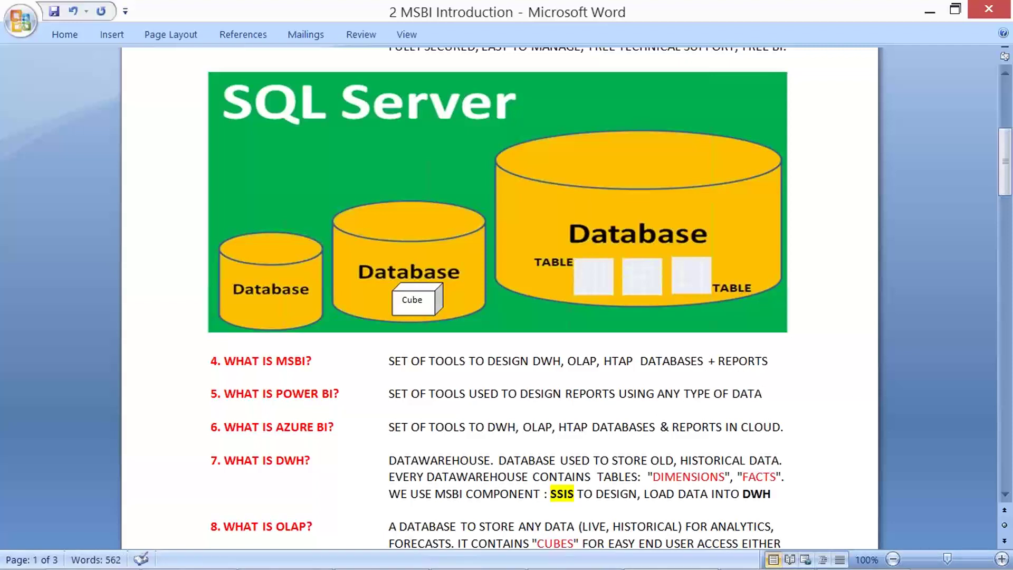
{"action": "type", "text": "."}
{"action": "key", "text": "ctrl+s"}
Insert 'DESIGN ' before DWH and change DATABASES to 'DBs' in the Azure BI line.
{"action": "left_click", "coordinate": [489, 427]}
{"action": "type", "text": "DES"}
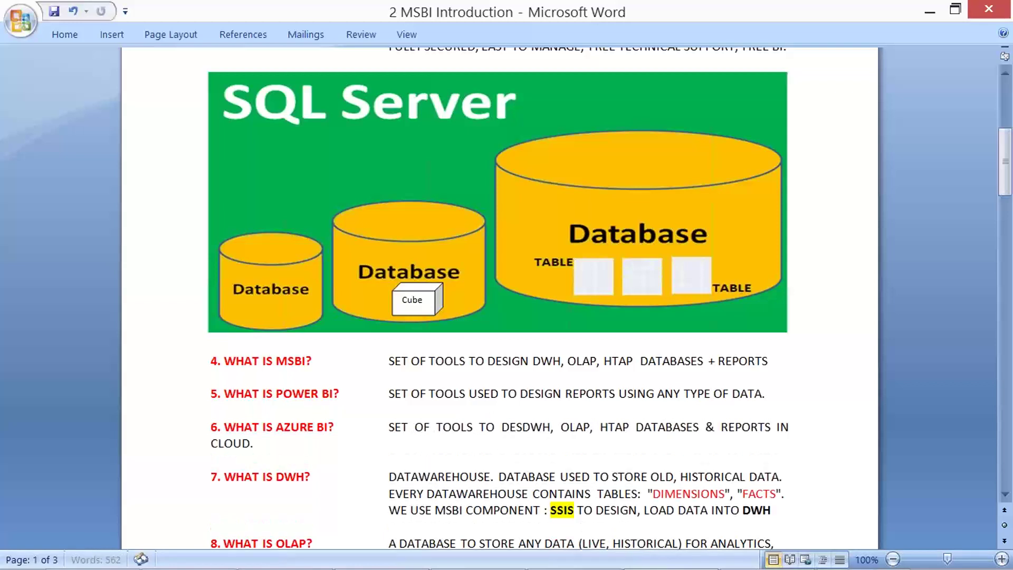
{"action": "type", "text": "IGN"}
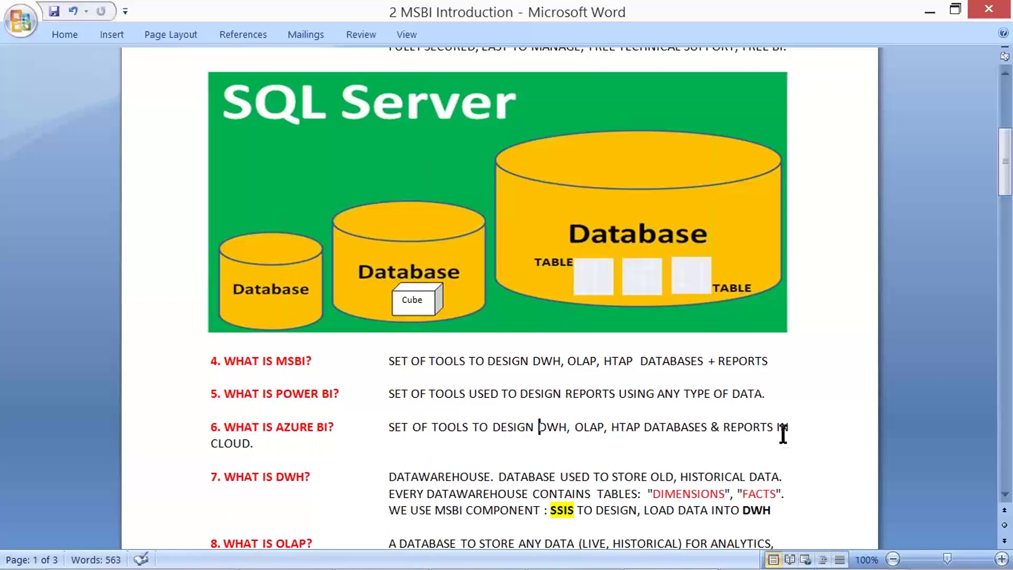
{"action": "double_click", "coordinate": [664, 426]}
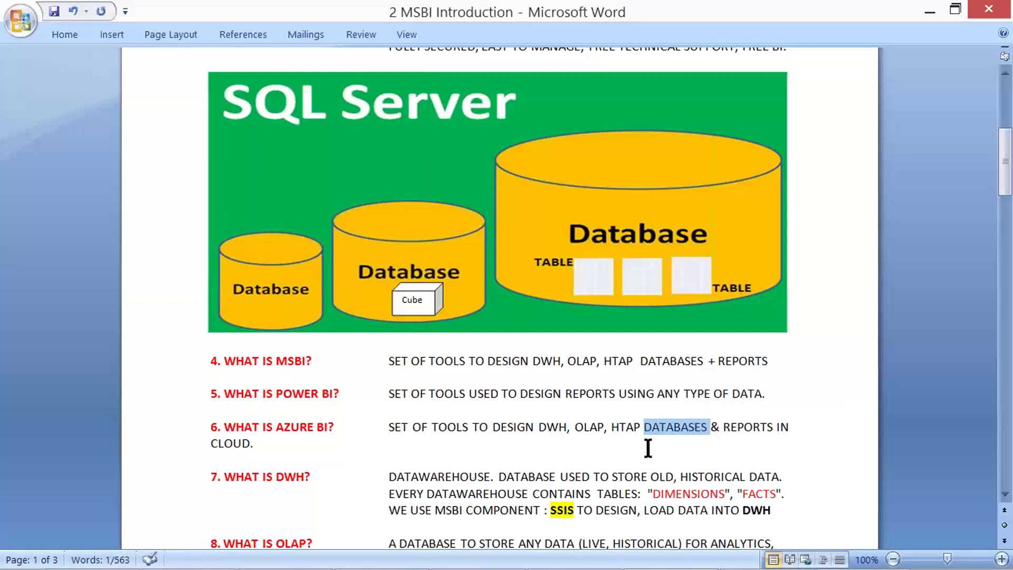
{"action": "type", "text": "DBs"}
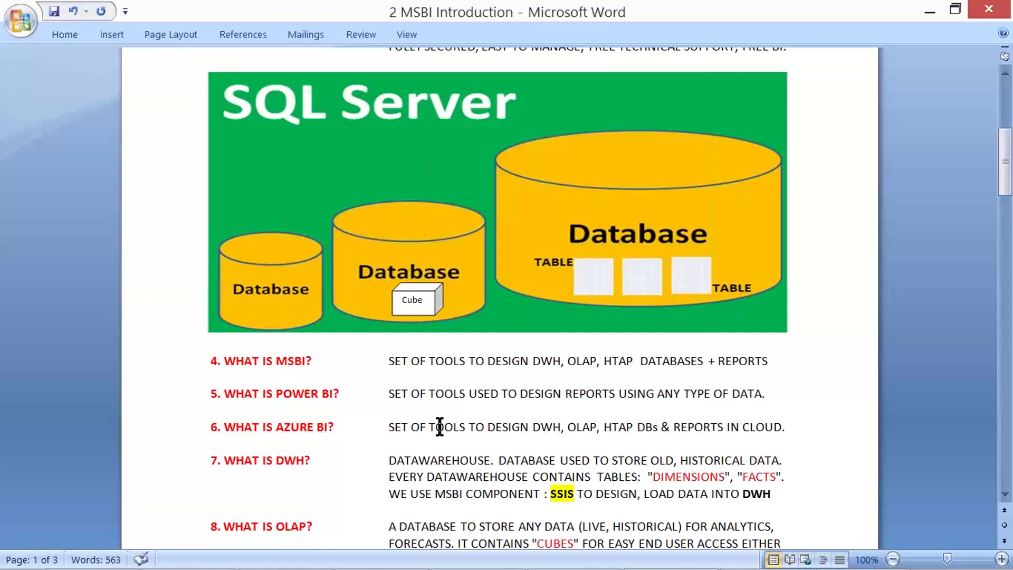
{"action": "left_click_drag", "start_coordinate": [236, 361], "coordinate": [459, 412]}
{"action": "left_click", "coordinate": [487, 428]}
{"action": "double_click", "coordinate": [298, 465]}
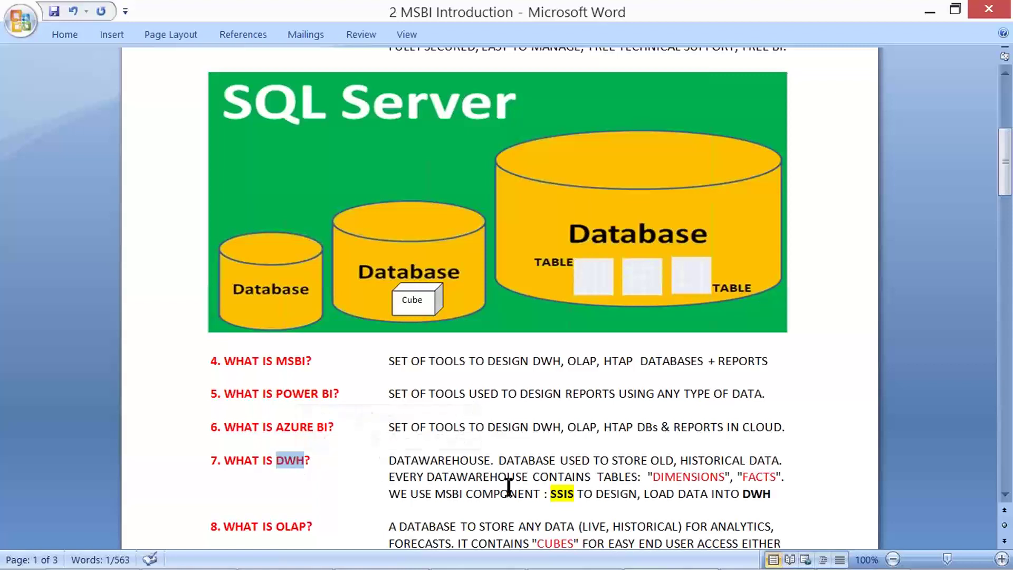
{"action": "double_click", "coordinate": [418, 460]}
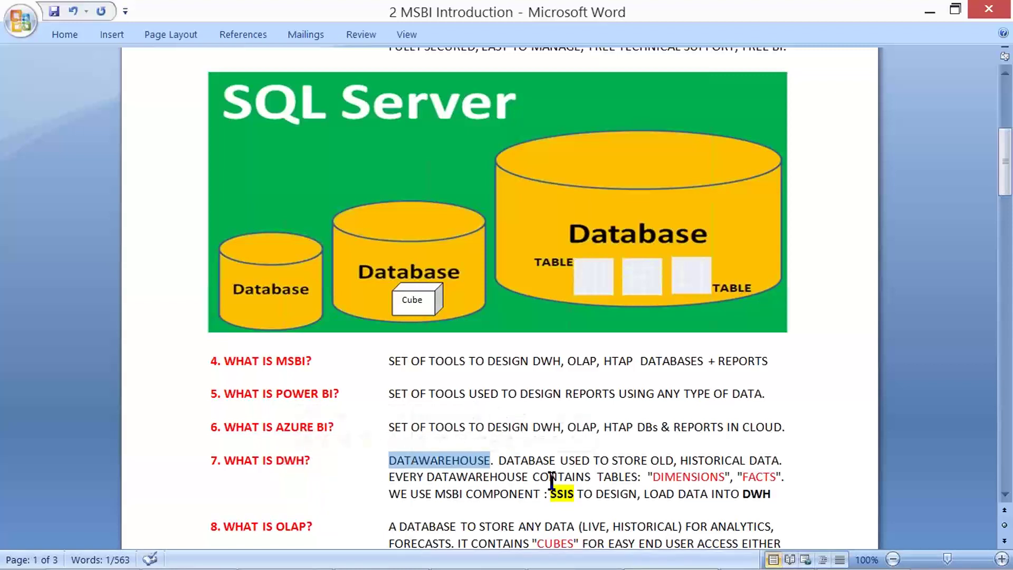
{"action": "left_click_drag", "start_coordinate": [499, 463], "coordinate": [780, 460]}
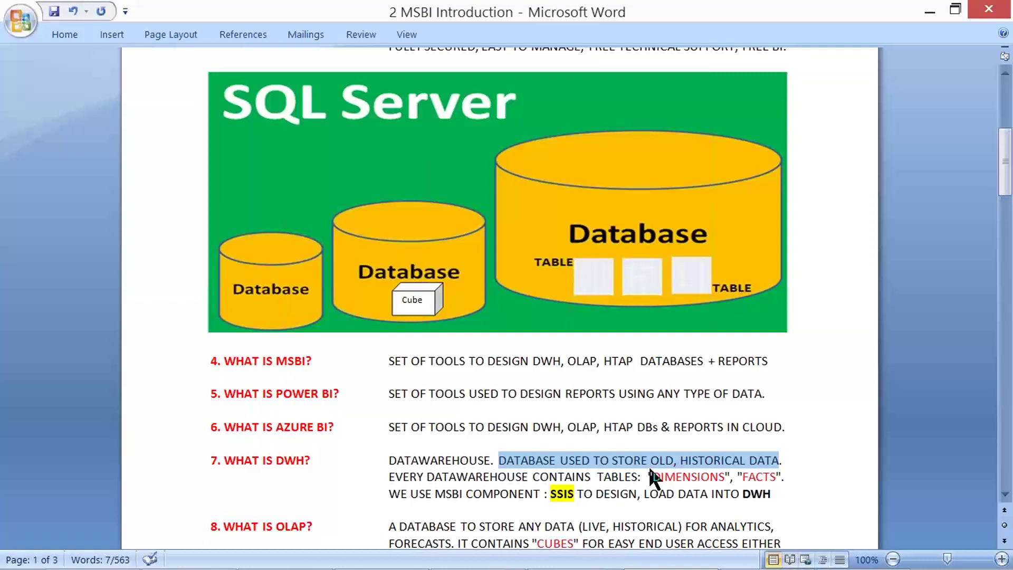
{"action": "double_click", "coordinate": [666, 477]}
{"action": "double_click", "coordinate": [765, 476]}
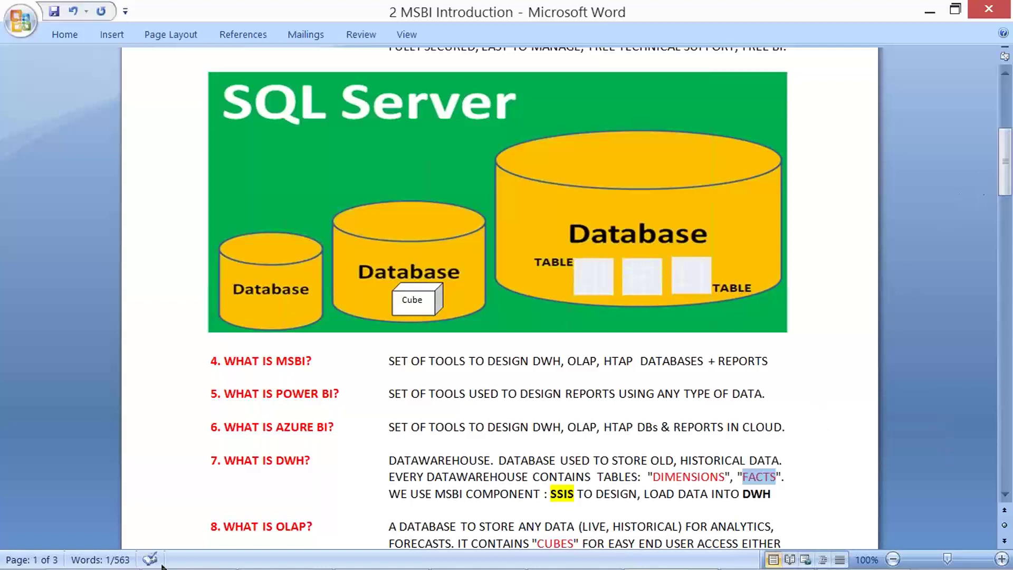
Browse Desktop > 66 COURSES > 66 MATERIAL n NOTES > 1 SQL Server n T-SQL and open '6 1 CONSTRAINTS, INDEXES BASICS'.
{"action": "left_click", "coordinate": [110, 558]}
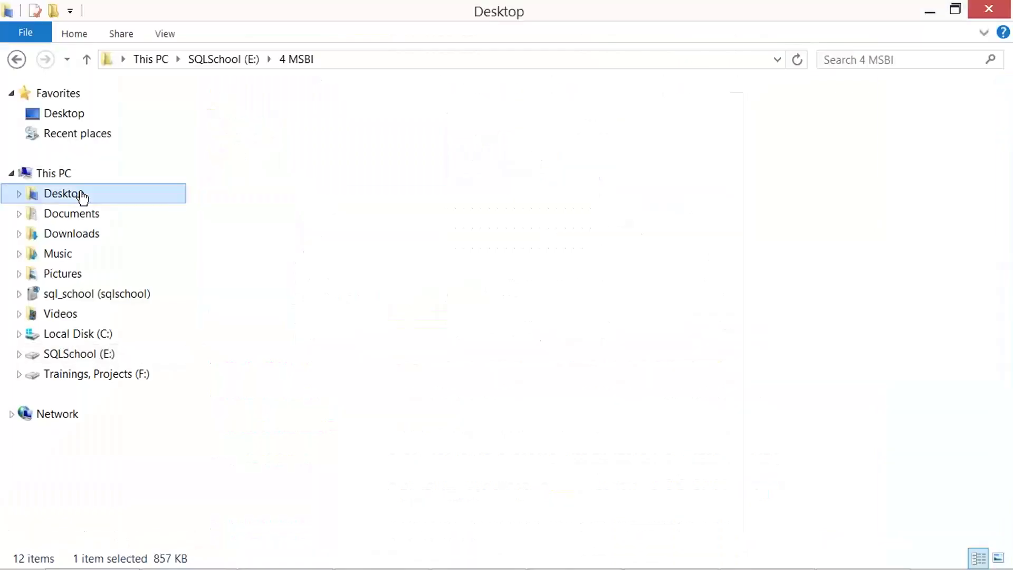
{"action": "left_click", "coordinate": [236, 139]}
{"action": "double_click", "coordinate": [230, 125]}
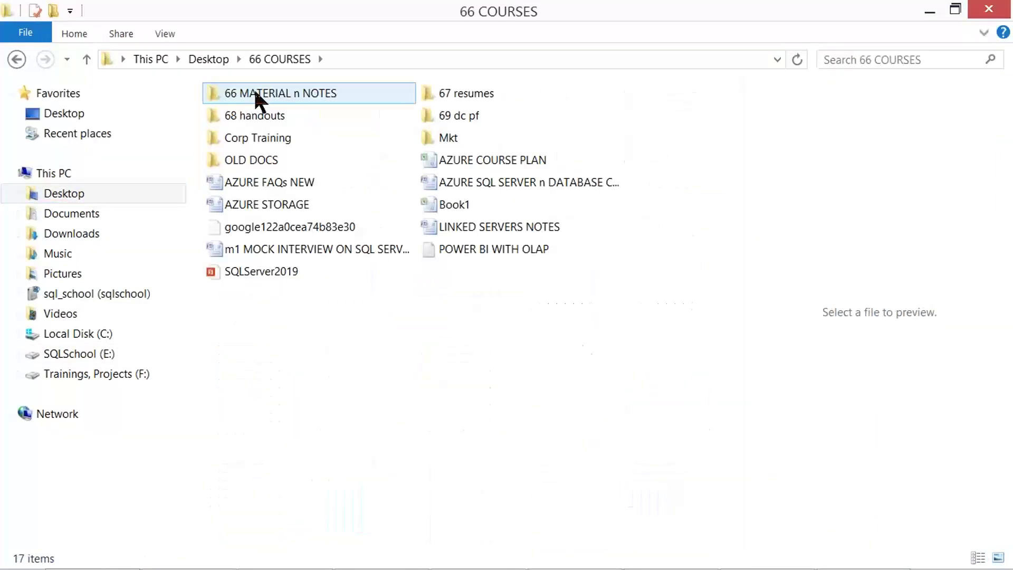
{"action": "double_click", "coordinate": [254, 88]}
{"action": "left_click", "coordinate": [255, 116]}
{"action": "double_click", "coordinate": [256, 116]}
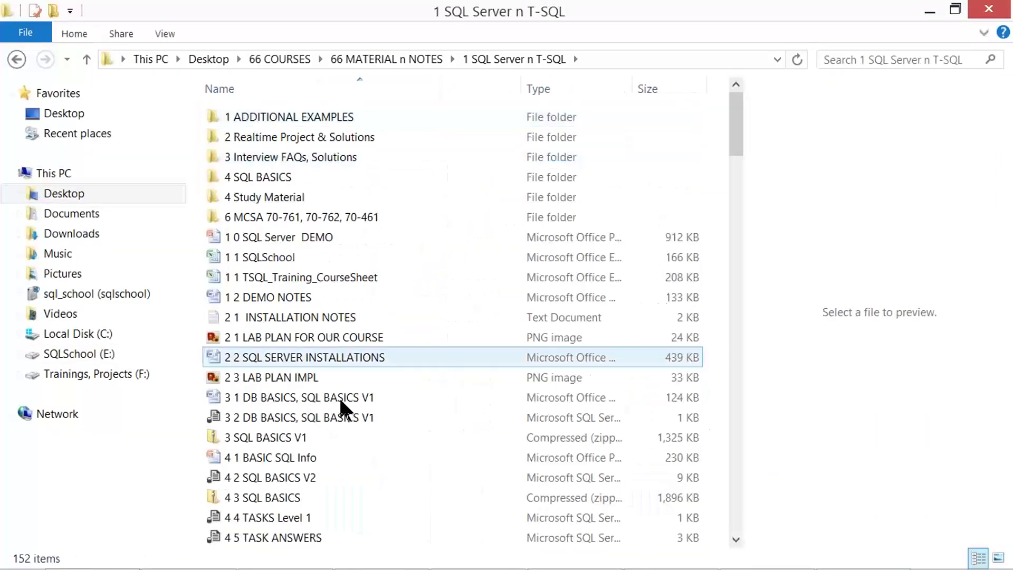
{"action": "scroll", "coordinate": [340, 411], "scroll_direction": "down", "scroll_amount": 5}
{"action": "scroll", "coordinate": [341, 416], "scroll_direction": "down", "scroll_amount": 3}
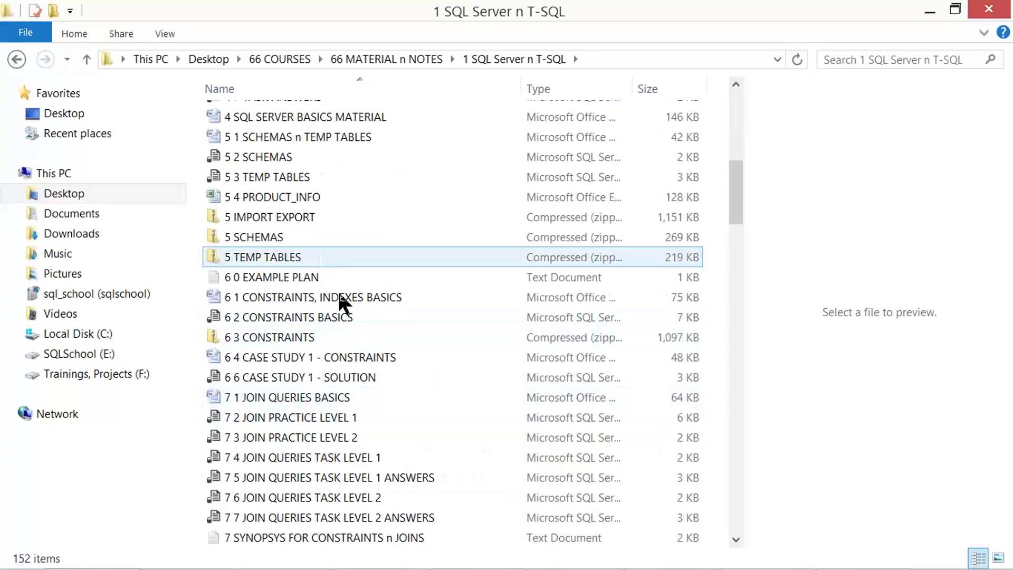
{"action": "double_click", "coordinate": [311, 295]}
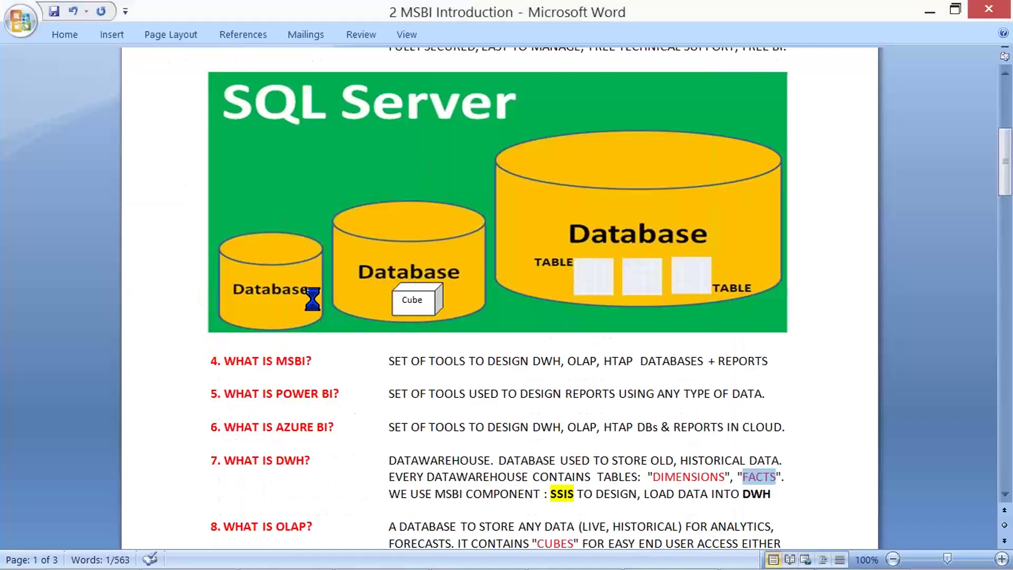
{"action": "scroll", "coordinate": [552, 345], "scroll_direction": "down", "scroll_amount": 5}
{"action": "scroll", "coordinate": [552, 345], "scroll_direction": "down", "scroll_amount": 5}
{"action": "scroll", "coordinate": [552, 346], "scroll_direction": "down", "scroll_amount": 5}
{"action": "scroll", "coordinate": [554, 347], "scroll_direction": "down", "scroll_amount": 5}
{"action": "scroll", "coordinate": [554, 346], "scroll_direction": "down", "scroll_amount": 5}
{"action": "scroll", "coordinate": [554, 346], "scroll_direction": "down", "scroll_amount": 5}
{"action": "scroll", "coordinate": [554, 347], "scroll_direction": "down", "scroll_amount": 4}
{"action": "scroll", "coordinate": [557, 351], "scroll_direction": "down", "scroll_amount": 4}
{"action": "scroll", "coordinate": [557, 350], "scroll_direction": "down", "scroll_amount": 3}
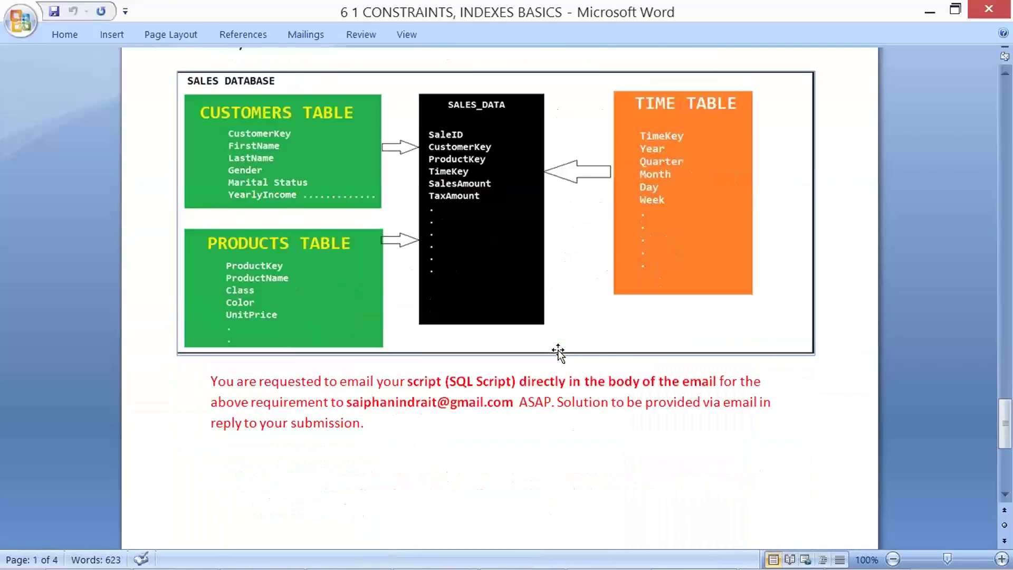
{"action": "scroll", "coordinate": [558, 351], "scroll_direction": "up", "scroll_amount": 1}
{"action": "scroll", "coordinate": [558, 352], "scroll_direction": "up", "scroll_amount": 1}
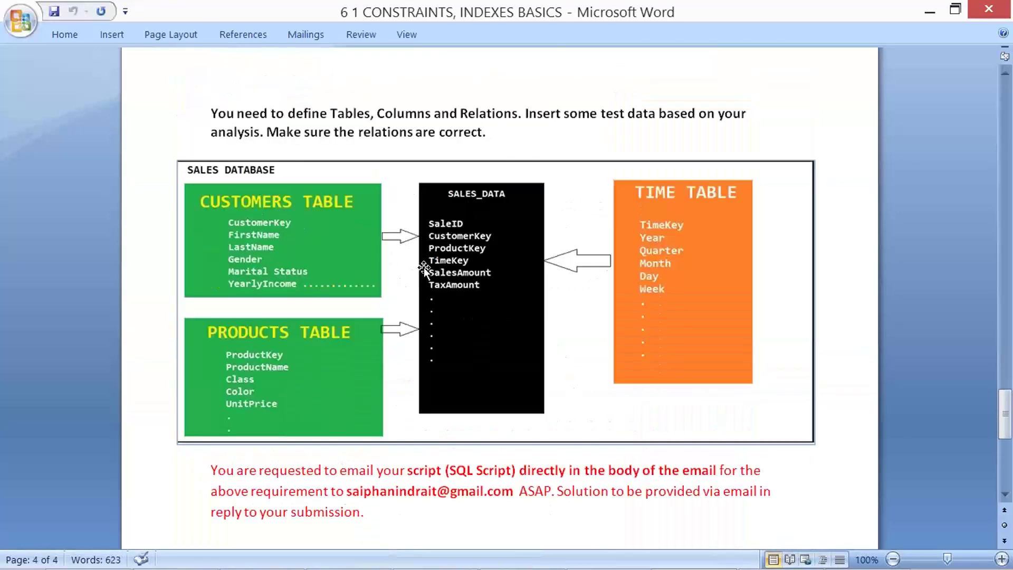
Return to the constraints and indexes document and select its SALES DATABASE diagram.
{"action": "key", "text": "alt+Tab"}
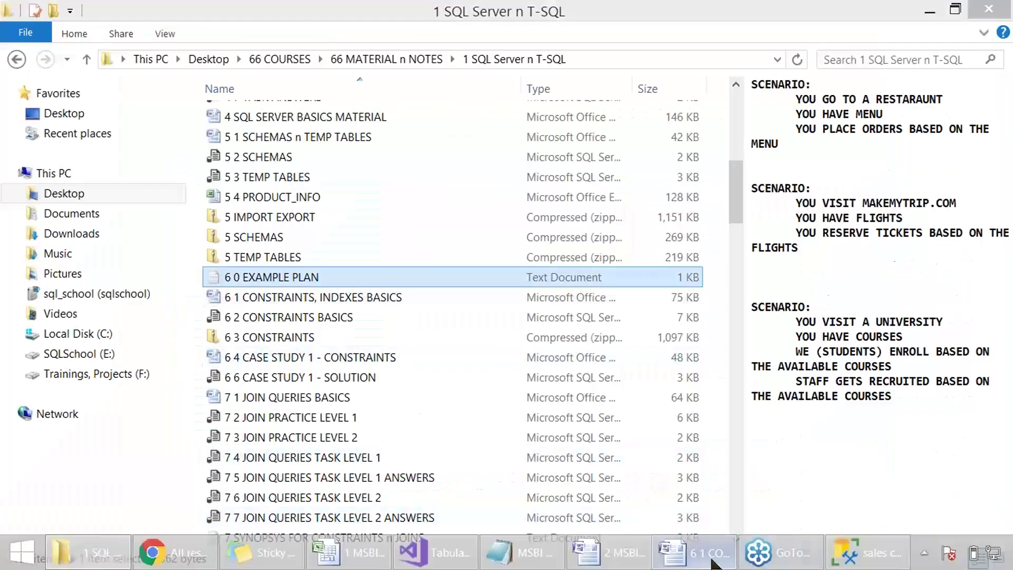
{"action": "left_click", "coordinate": [697, 551]}
{"action": "left_click", "coordinate": [494, 347]}
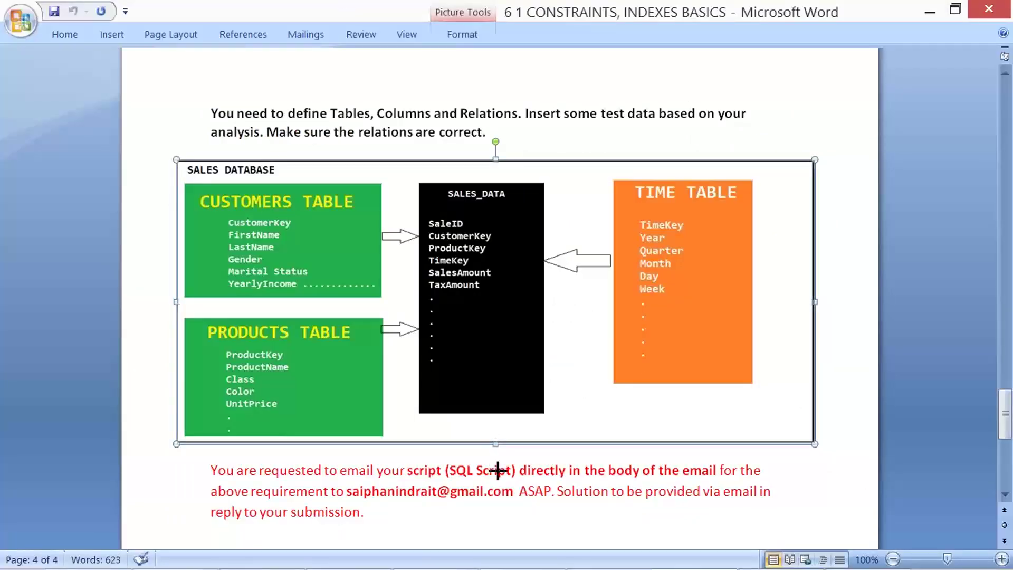
Stretch the SALES DATABASE diagram taller and ink a circle and line around the SALES_DATA and TIME tables.
{"action": "left_click_drag", "start_coordinate": [496, 441], "coordinate": [505, 496]}
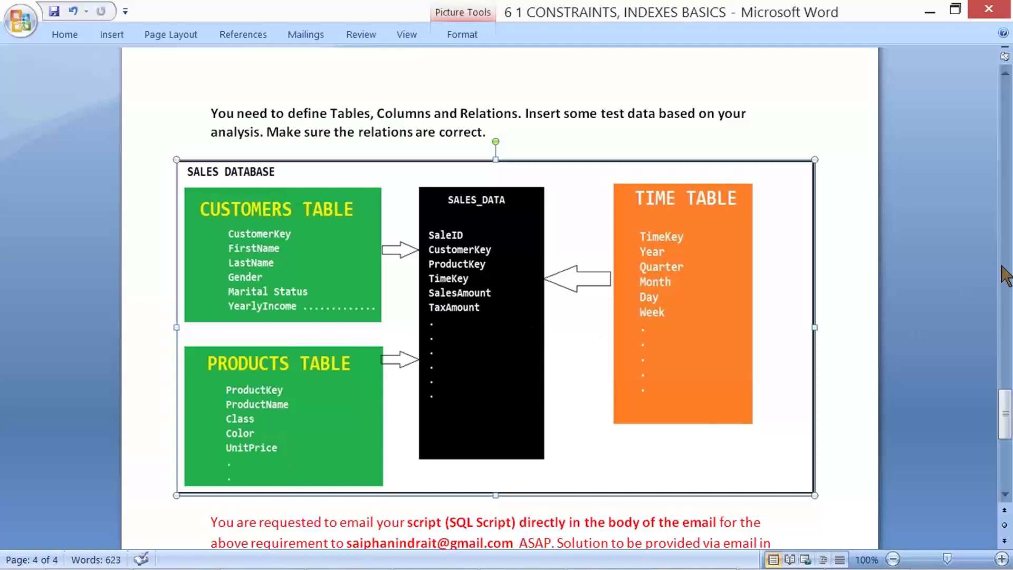
{"action": "mouse_move", "coordinate": [737, 262]}
{"action": "left_mouse_down"}
{"action": "mouse_move", "coordinate": [382, 193]}
{"action": "mouse_move", "coordinate": [733, 252]}
{"action": "left_mouse_up"}
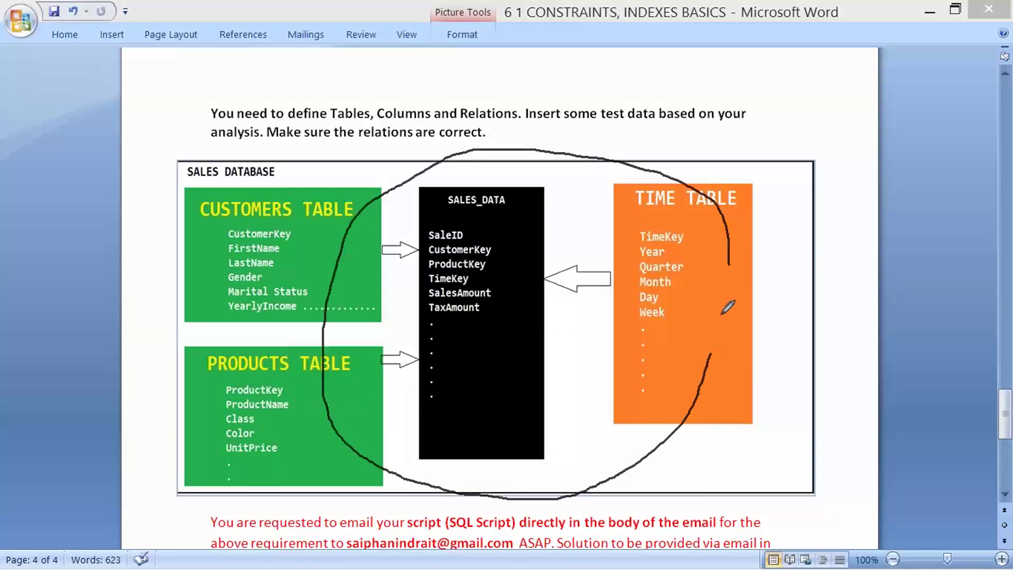
{"action": "left_click_drag", "start_coordinate": [763, 336], "coordinate": [763, 440]}
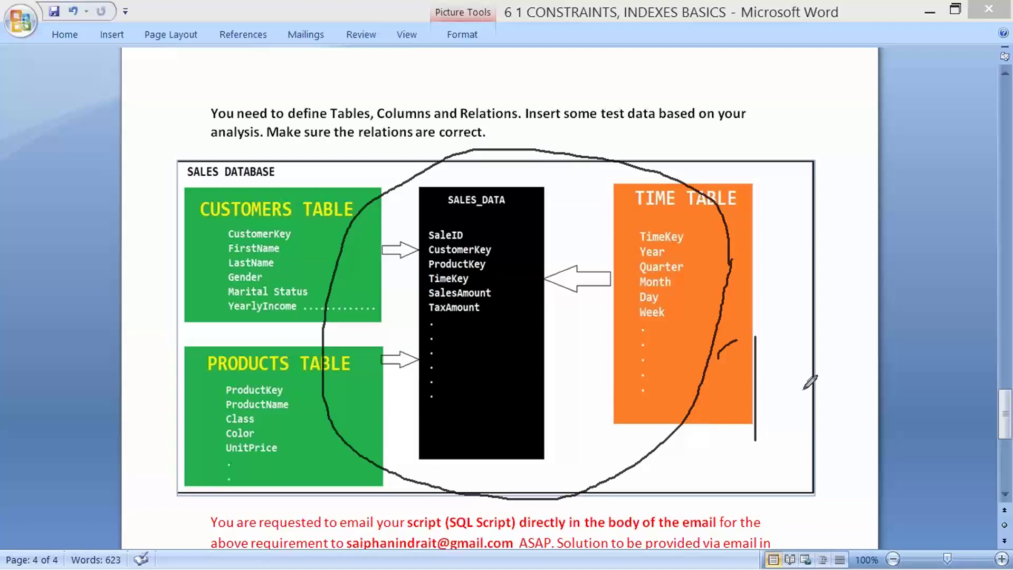
Draw a D beside the TIME table and an F beside SALES_DATA, then go back to MSBI Introduction.
{"action": "left_click_drag", "start_coordinate": [719, 358], "coordinate": [737, 432]}
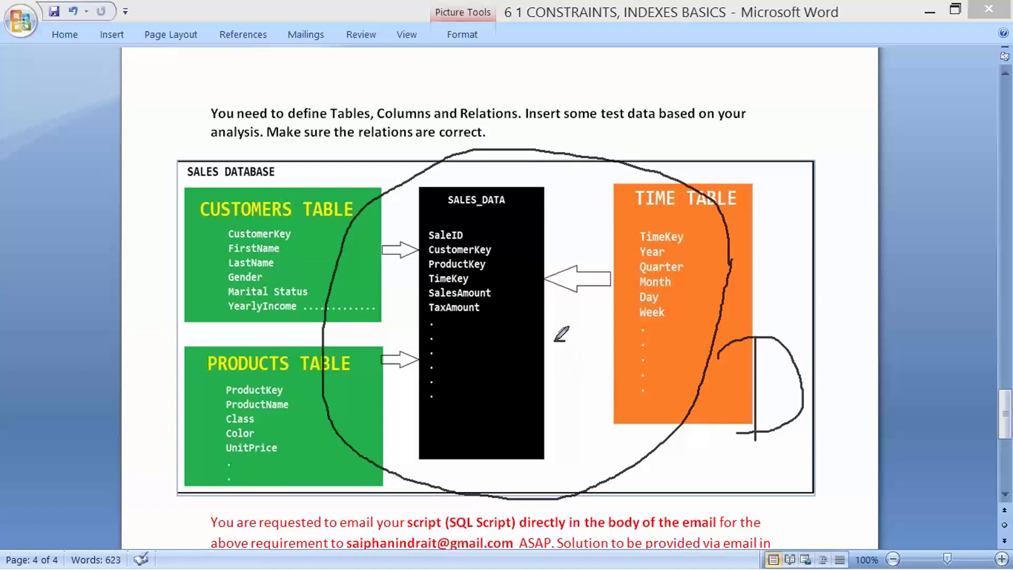
{"action": "mouse_move", "coordinate": [567, 342]}
{"action": "left_mouse_down"}
{"action": "mouse_move", "coordinate": [556, 377]}
{"action": "mouse_move", "coordinate": [575, 346]}
{"action": "left_mouse_up"}
{"action": "left_click_drag", "start_coordinate": [558, 356], "coordinate": [538, 356]}
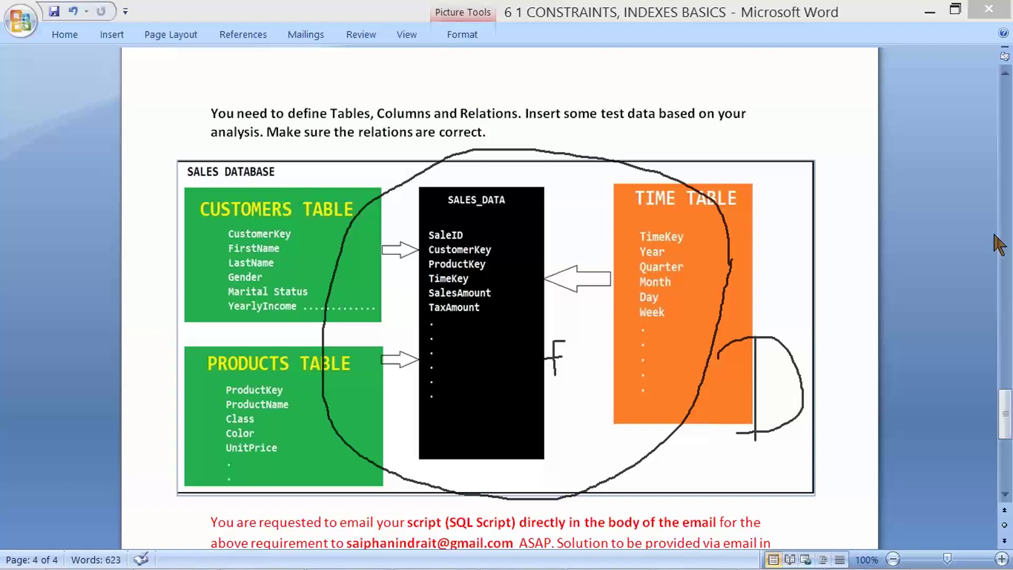
{"action": "key", "text": "alt+Tab"}
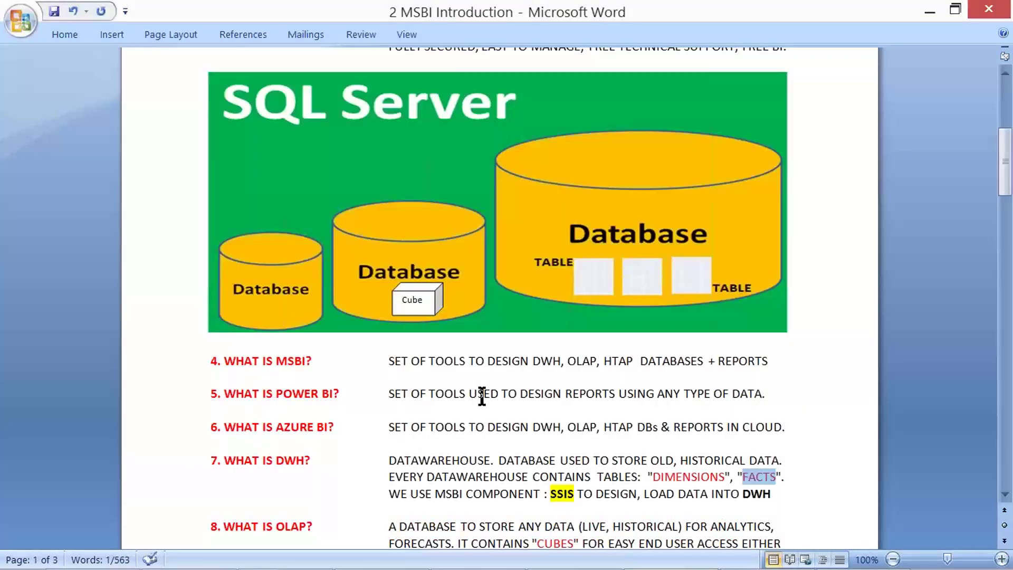
{"action": "scroll", "coordinate": [481, 396], "scroll_direction": "down", "scroll_amount": 1}
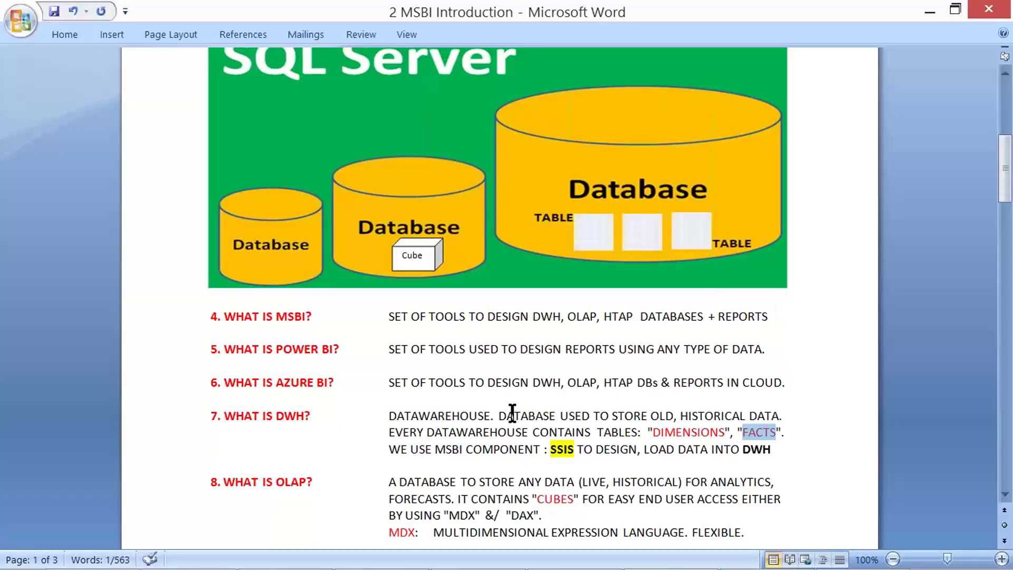
{"action": "left_click_drag", "start_coordinate": [499, 416], "coordinate": [779, 417]}
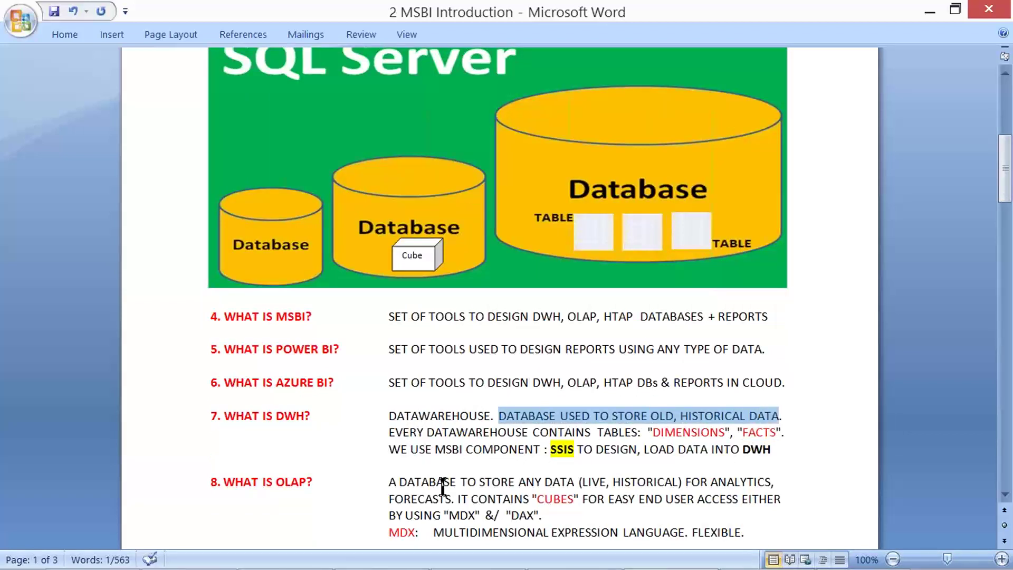
{"action": "double_click", "coordinate": [658, 449]}
{"action": "left_click_drag", "start_coordinate": [652, 433], "coordinate": [778, 433]}
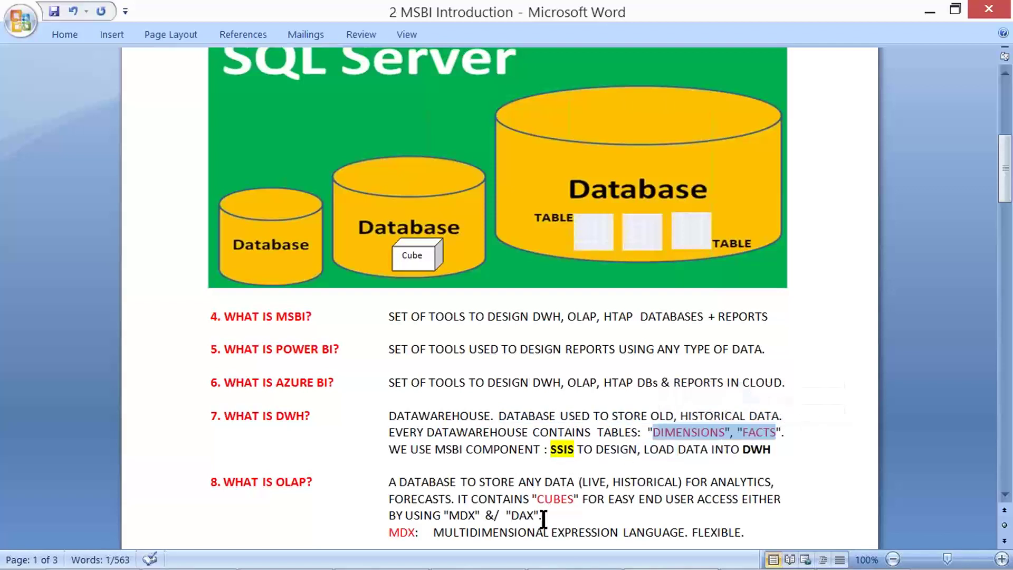
{"action": "left_click_drag", "start_coordinate": [388, 449], "coordinate": [770, 451]}
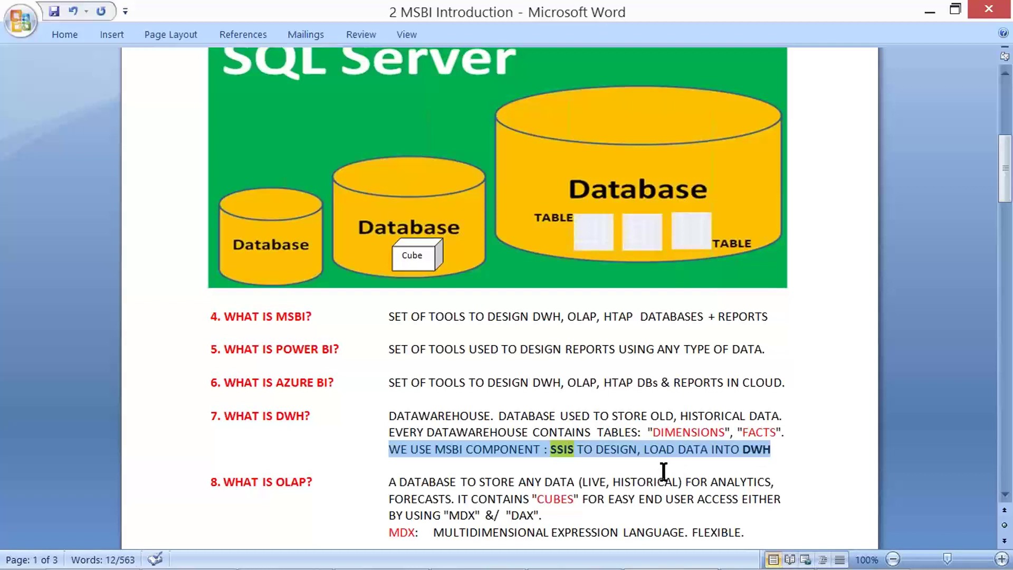
{"action": "double_click", "coordinate": [297, 481]}
{"action": "scroll", "coordinate": [455, 498], "scroll_direction": "down", "scroll_amount": 1}
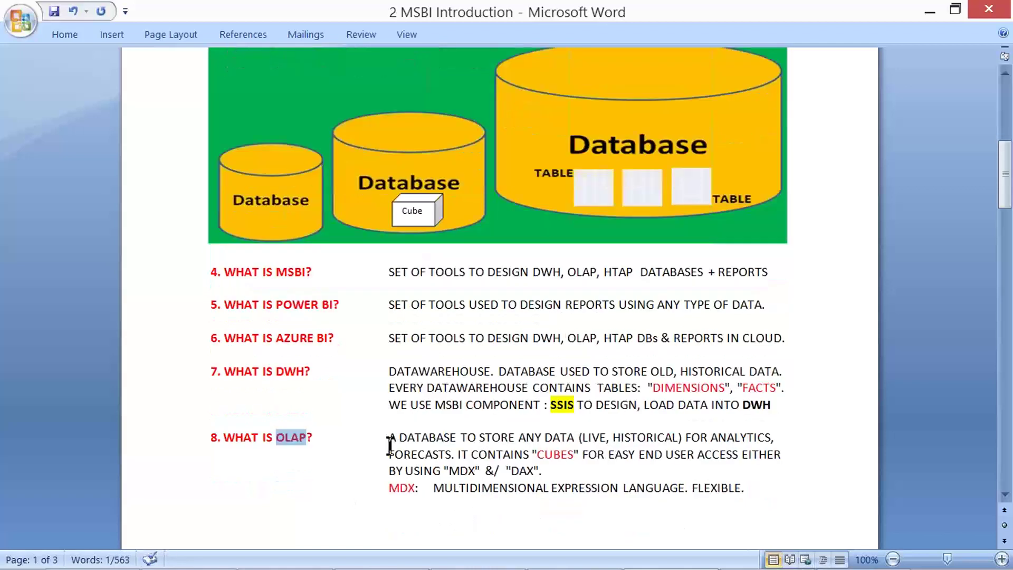
{"action": "mouse_move", "coordinate": [389, 438]}
{"action": "left_mouse_down"}
{"action": "mouse_move", "coordinate": [757, 438]}
{"action": "mouse_move", "coordinate": [452, 455]}
{"action": "left_mouse_up"}
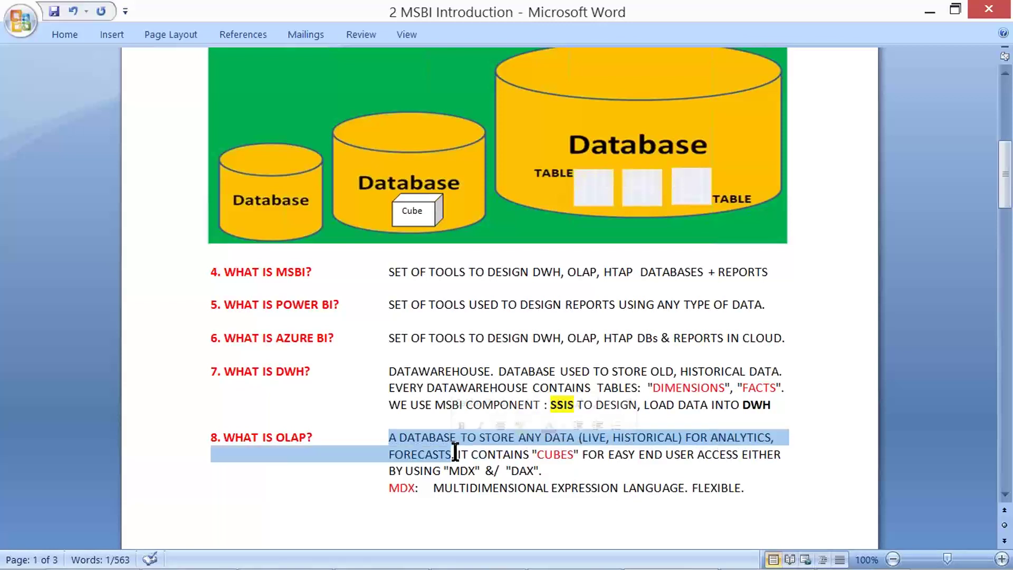
{"action": "left_click", "coordinate": [483, 453]}
{"action": "double_click", "coordinate": [551, 456]}
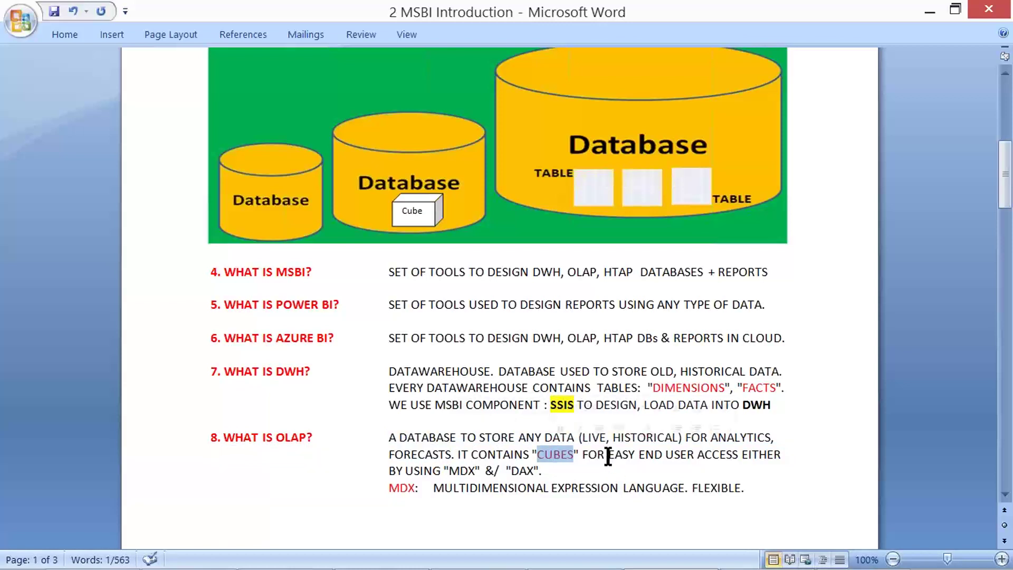
{"action": "left_click_drag", "start_coordinate": [609, 456], "coordinate": [717, 457]}
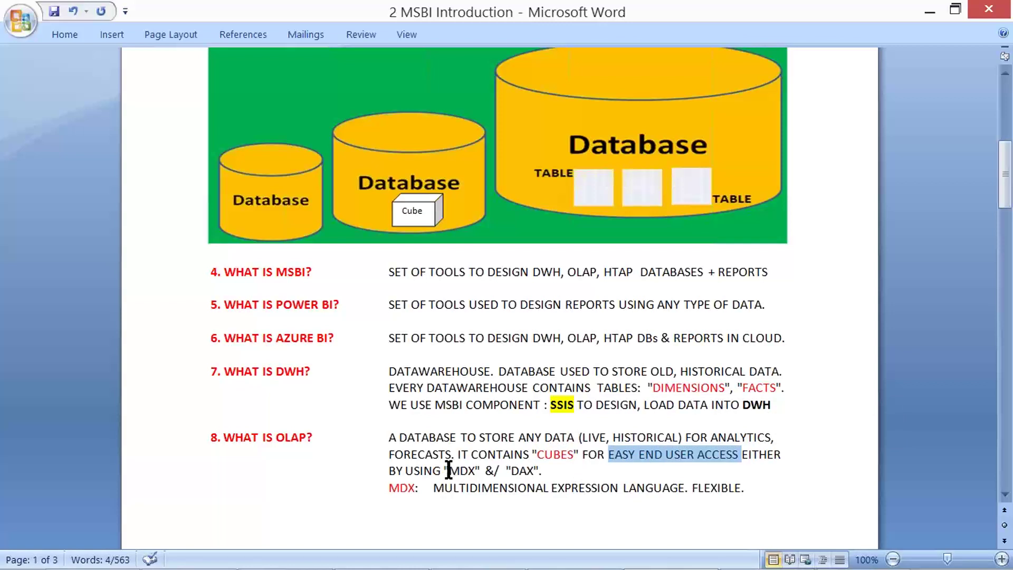
{"action": "left_click_drag", "start_coordinate": [448, 471], "coordinate": [480, 470]}
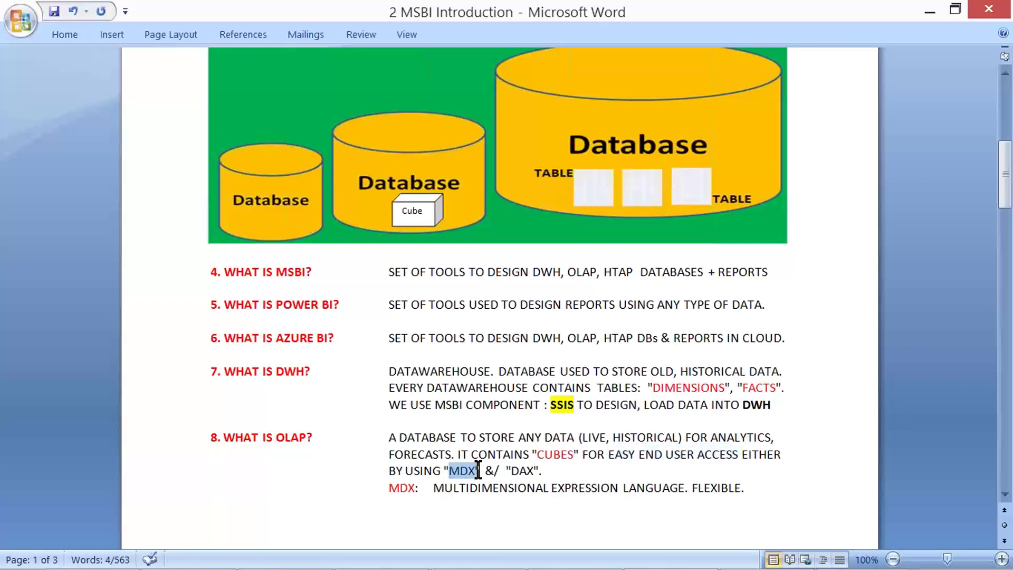
{"action": "left_click", "coordinate": [519, 472]}
{"action": "double_click", "coordinate": [518, 473]}
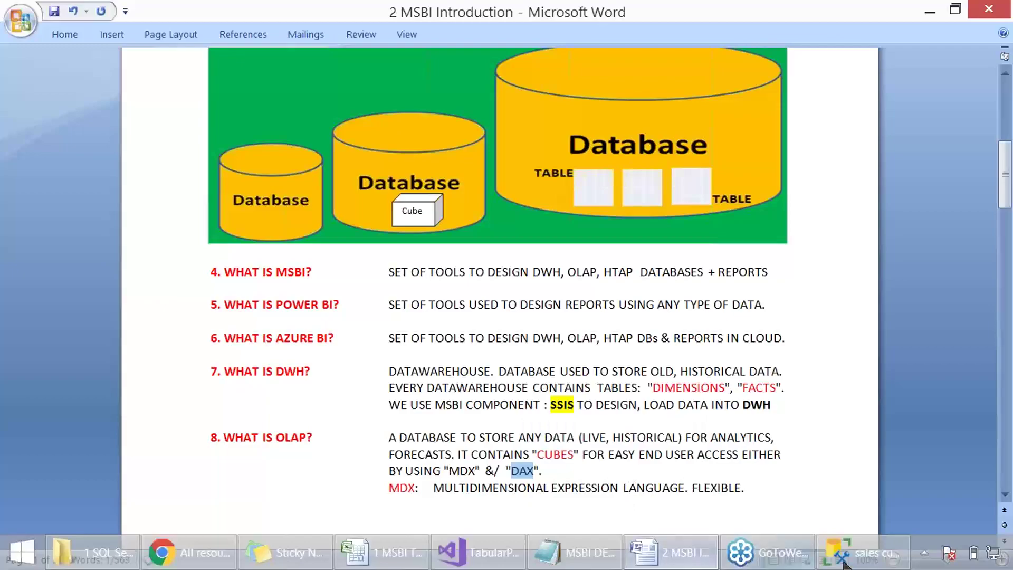
Highlight the OLAP DATABASE and its sales cube in Object Explorer, then return to Word.
{"action": "left_click", "coordinate": [793, 554]}
{"action": "left_click", "coordinate": [121, 343]}
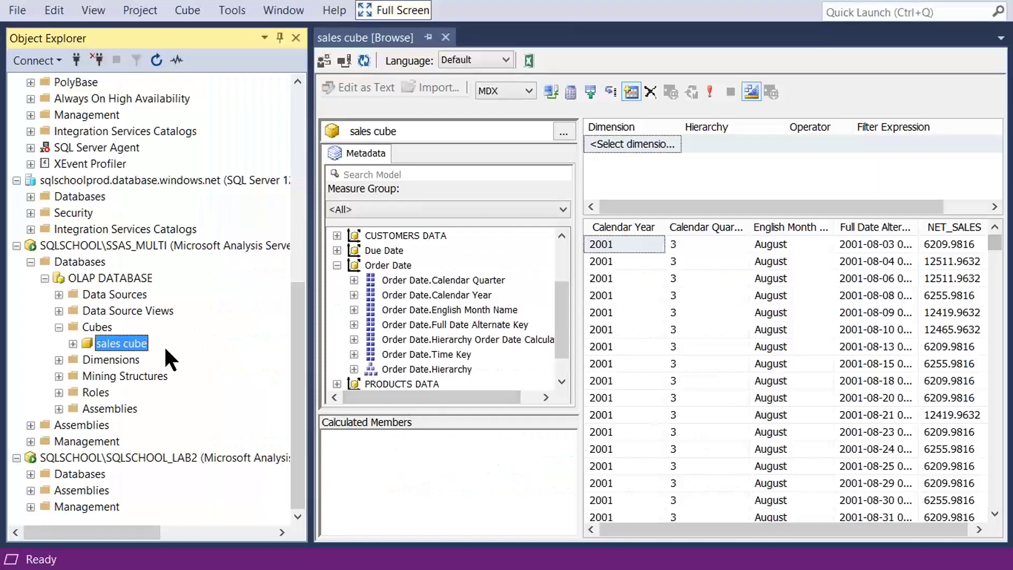
{"action": "left_click", "coordinate": [125, 279]}
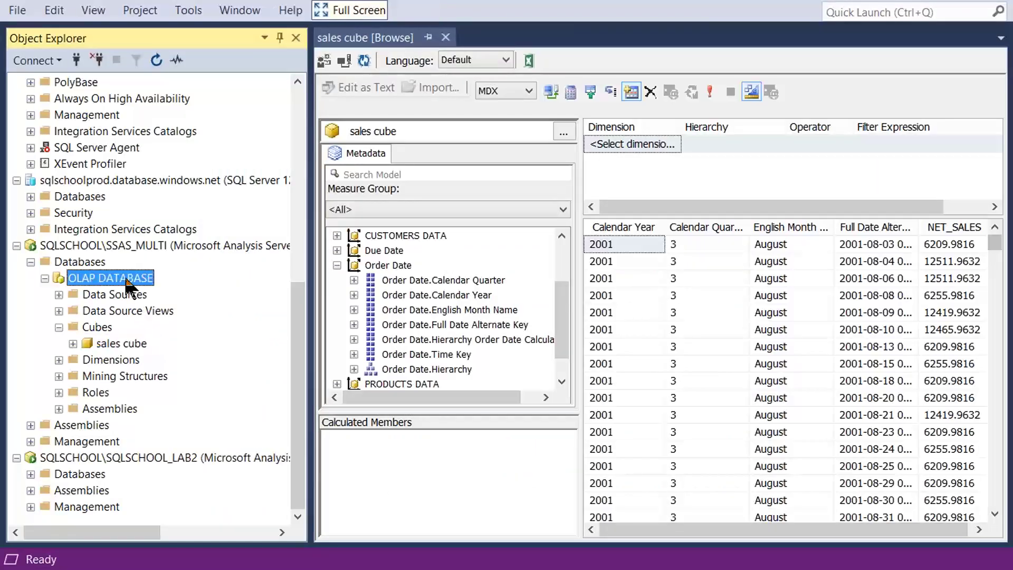
{"action": "left_click", "coordinate": [127, 344]}
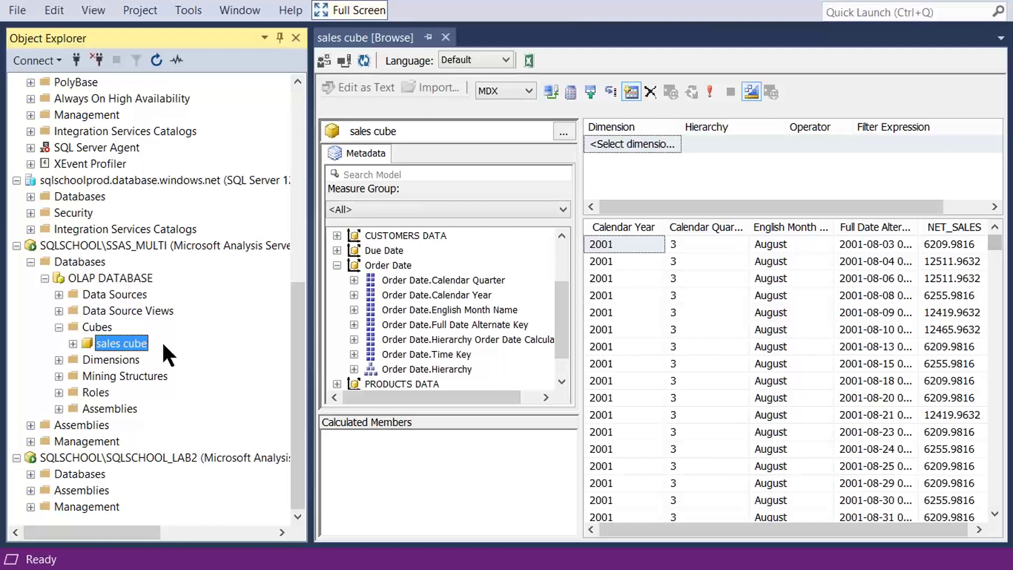
{"action": "key", "text": "alt+Tab"}
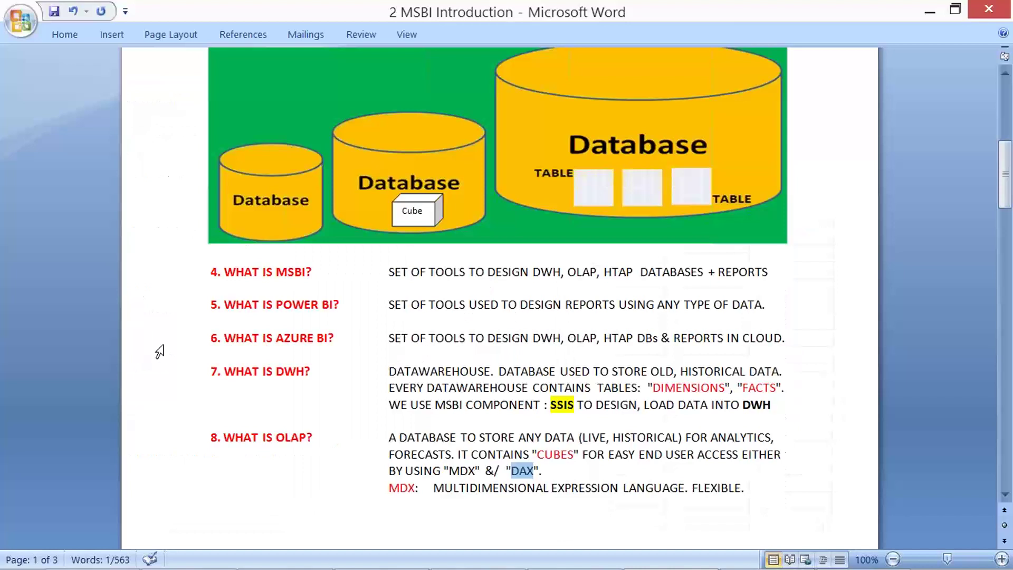
{"action": "left_click", "coordinate": [563, 472]}
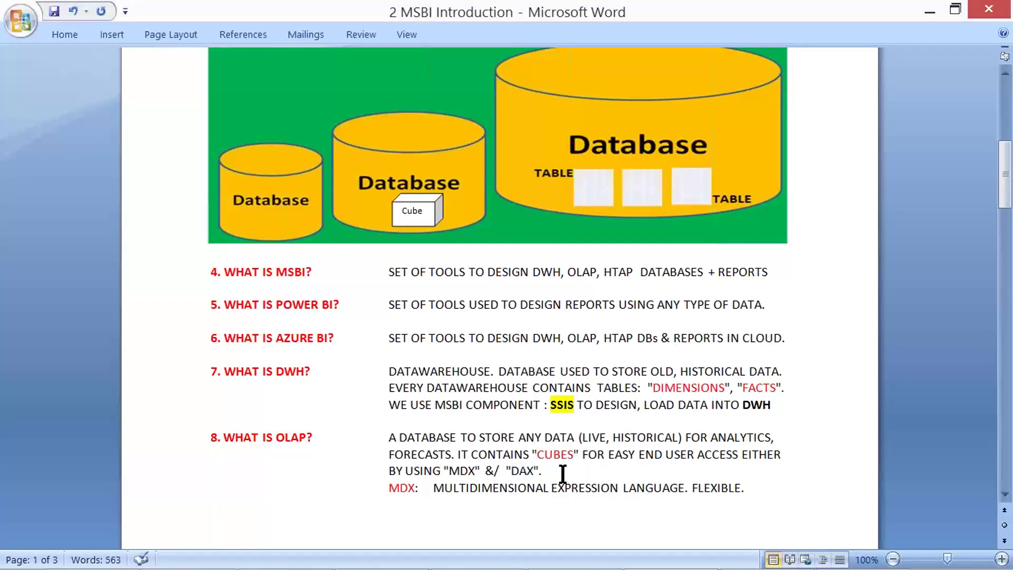
{"action": "double_click", "coordinate": [390, 488]}
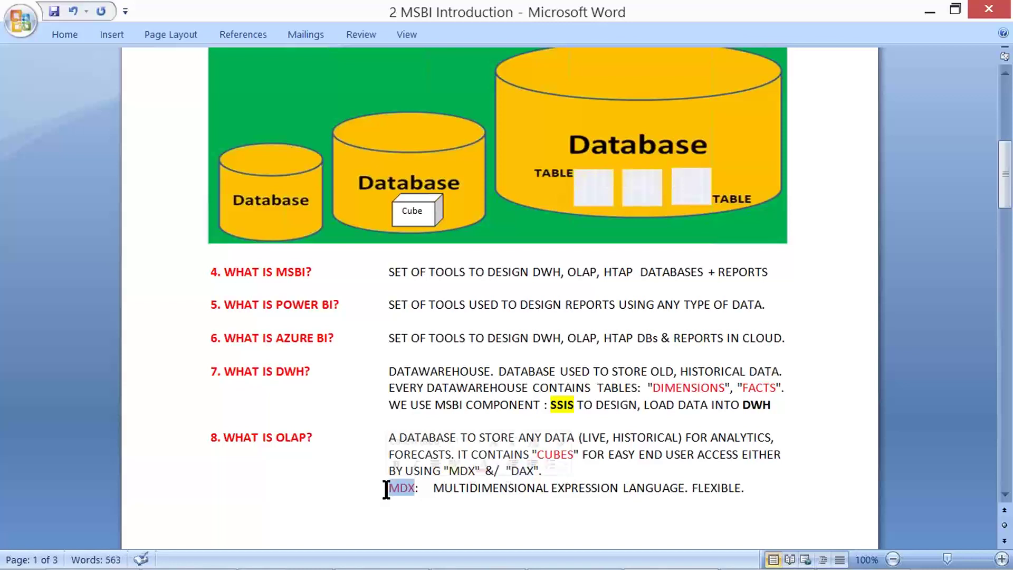
{"action": "left_click_drag", "start_coordinate": [454, 488], "coordinate": [642, 486]}
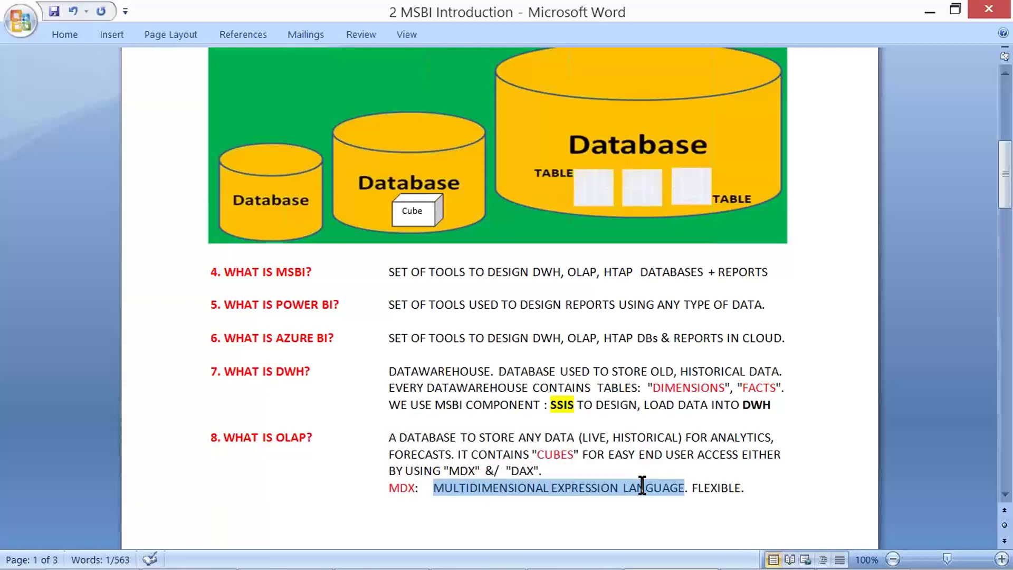
{"action": "left_click", "coordinate": [616, 456]}
{"action": "double_click", "coordinate": [705, 488]}
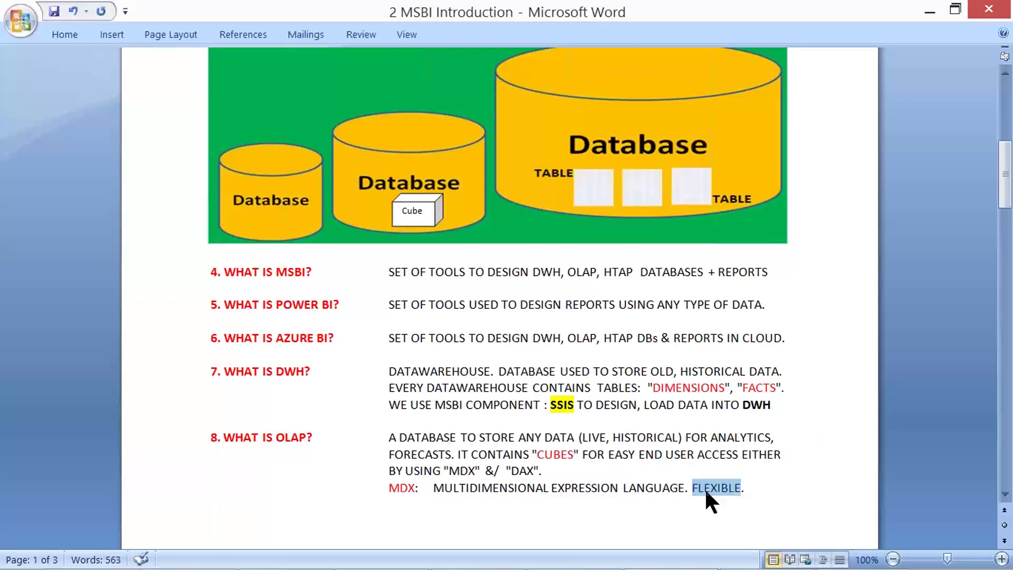
{"action": "scroll", "coordinate": [705, 488], "scroll_direction": "down", "scroll_amount": 1}
{"action": "scroll", "coordinate": [705, 488], "scroll_direction": "down", "scroll_amount": 3}
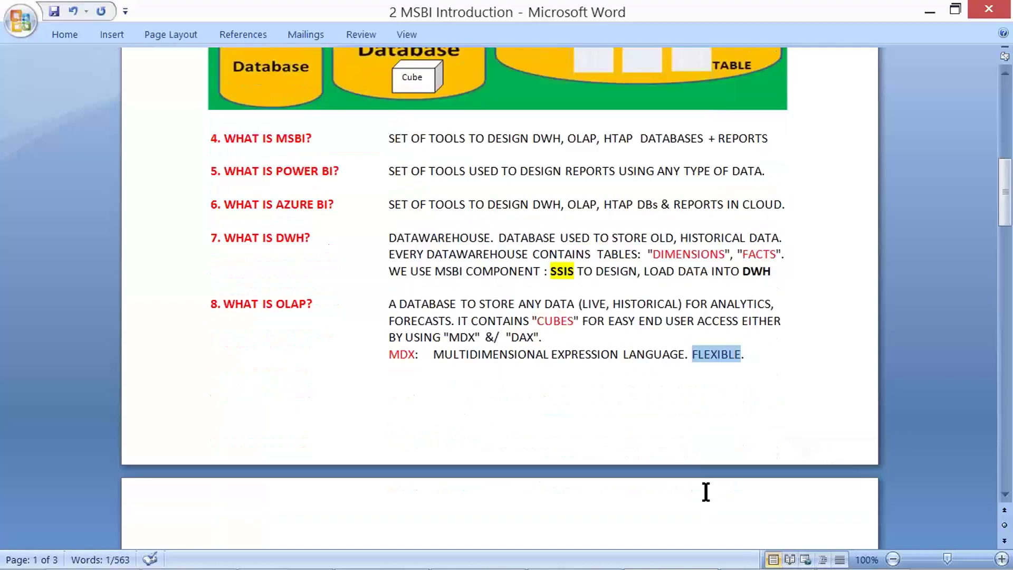
{"action": "left_click", "coordinate": [388, 443]}
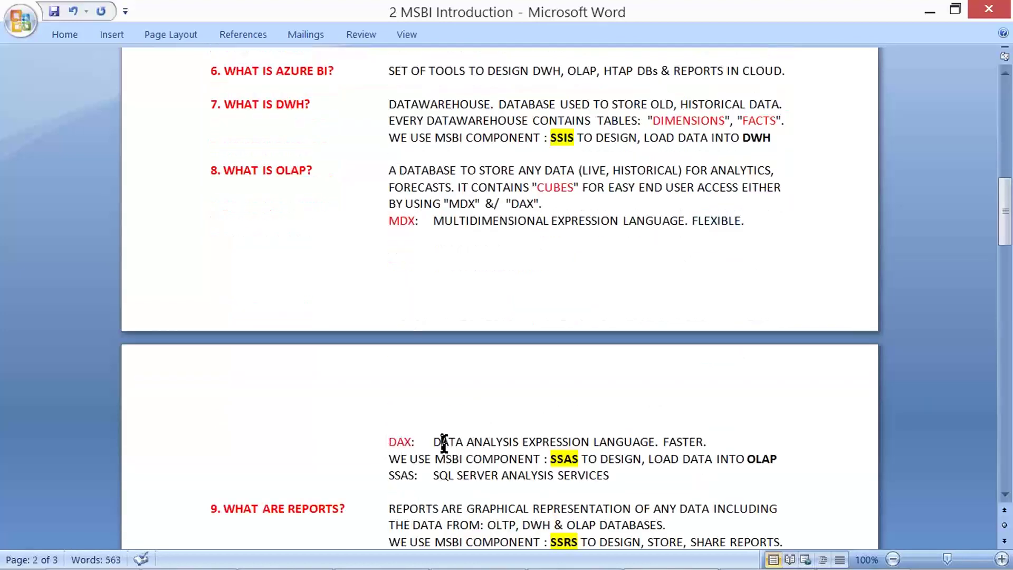
{"action": "left_click_drag", "start_coordinate": [434, 442], "coordinate": [695, 445]}
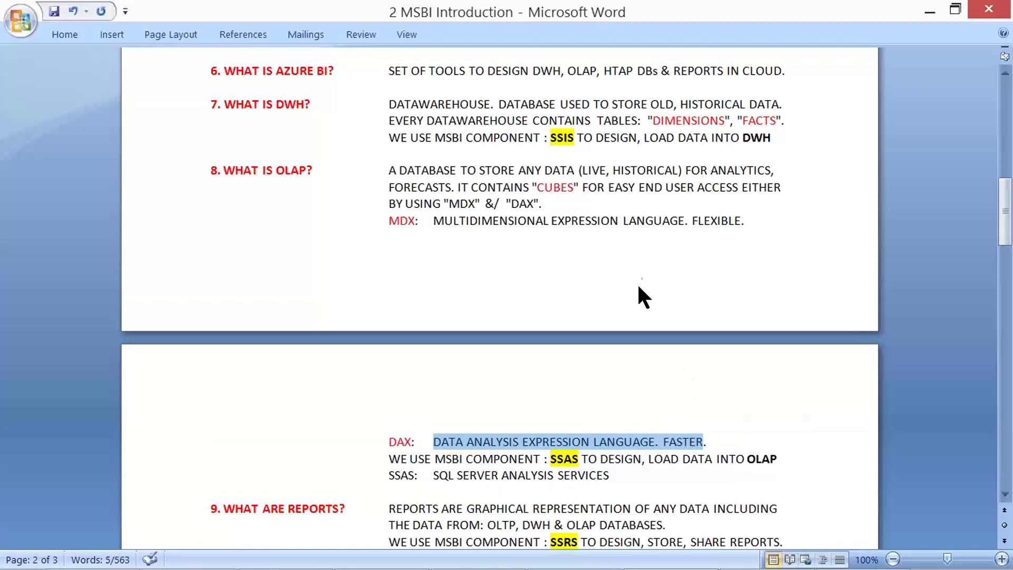
{"action": "double_click", "coordinate": [554, 460]}
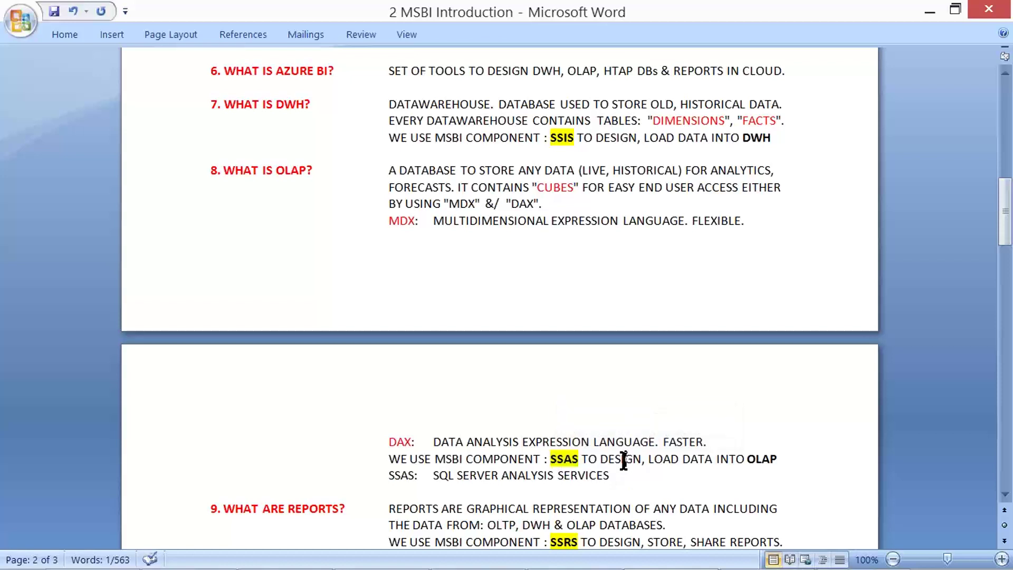
{"action": "left_click_drag", "start_coordinate": [600, 459], "coordinate": [774, 460]}
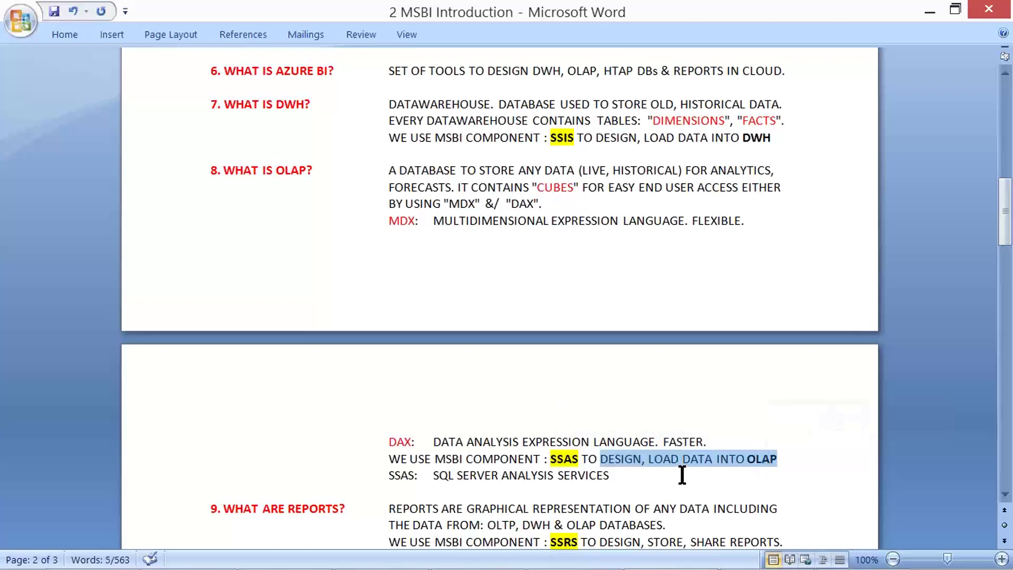
{"action": "left_click", "coordinate": [397, 475]}
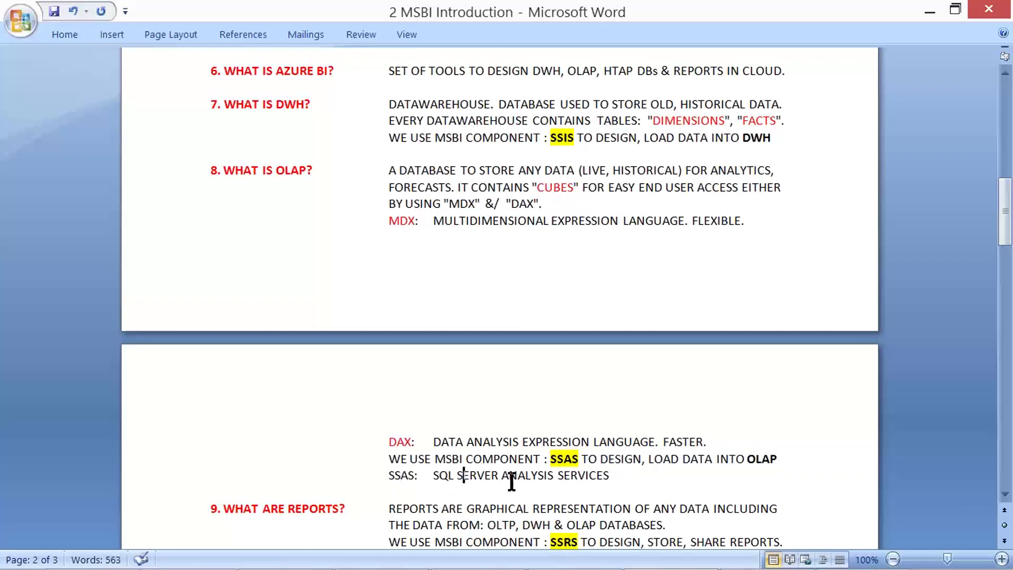
{"action": "left_click_drag", "start_coordinate": [458, 475], "coordinate": [596, 478]}
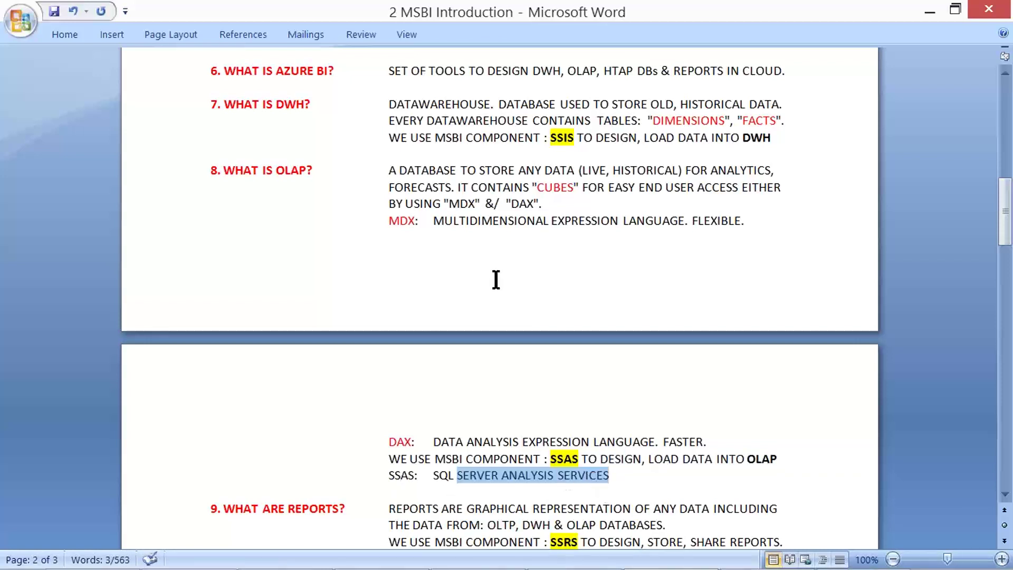
{"action": "double_click", "coordinate": [562, 137]}
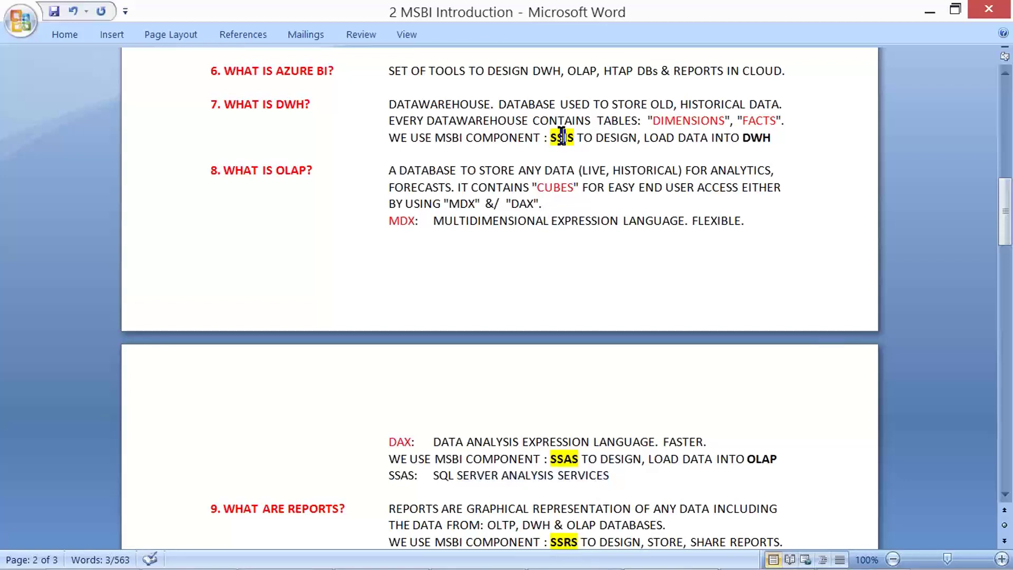
{"action": "double_click", "coordinate": [756, 137]}
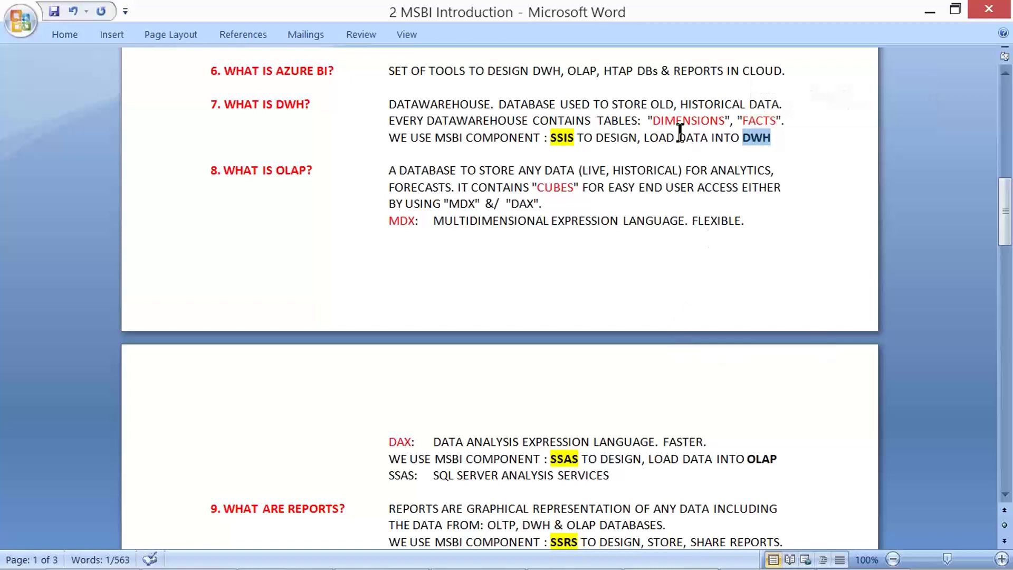
{"action": "left_click_drag", "start_coordinate": [654, 120], "coordinate": [777, 121]}
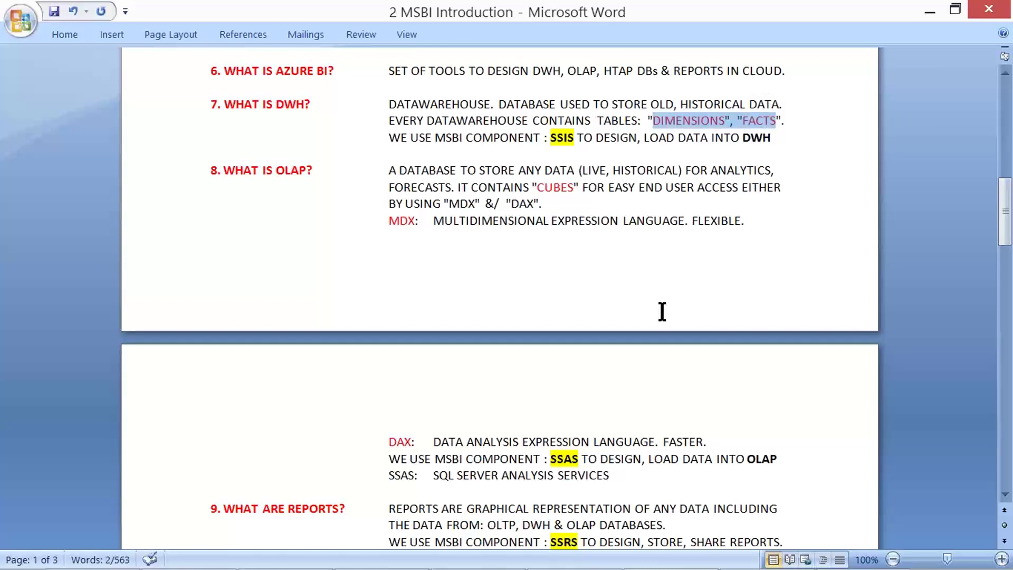
{"action": "double_click", "coordinate": [565, 459]}
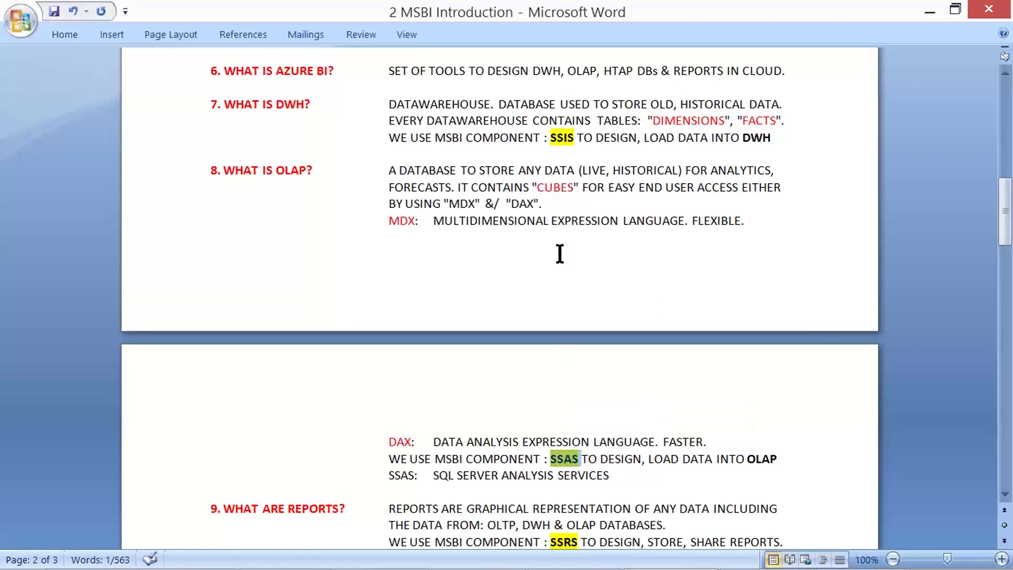
{"action": "double_click", "coordinate": [554, 187]}
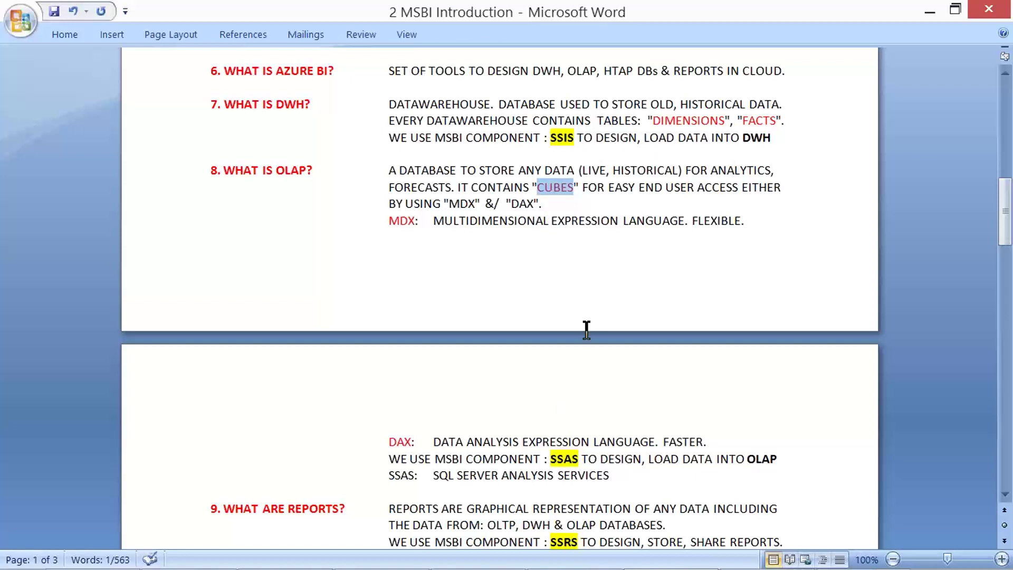
{"action": "left_click", "coordinate": [735, 170]}
{"action": "double_click", "coordinate": [735, 171]}
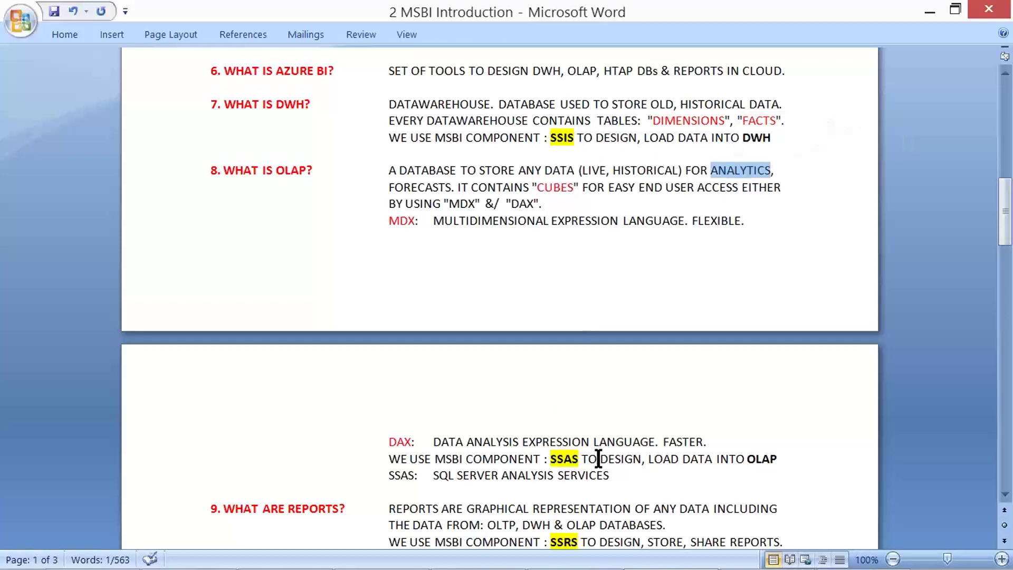
{"action": "scroll", "coordinate": [596, 459], "scroll_direction": "down", "scroll_amount": 1}
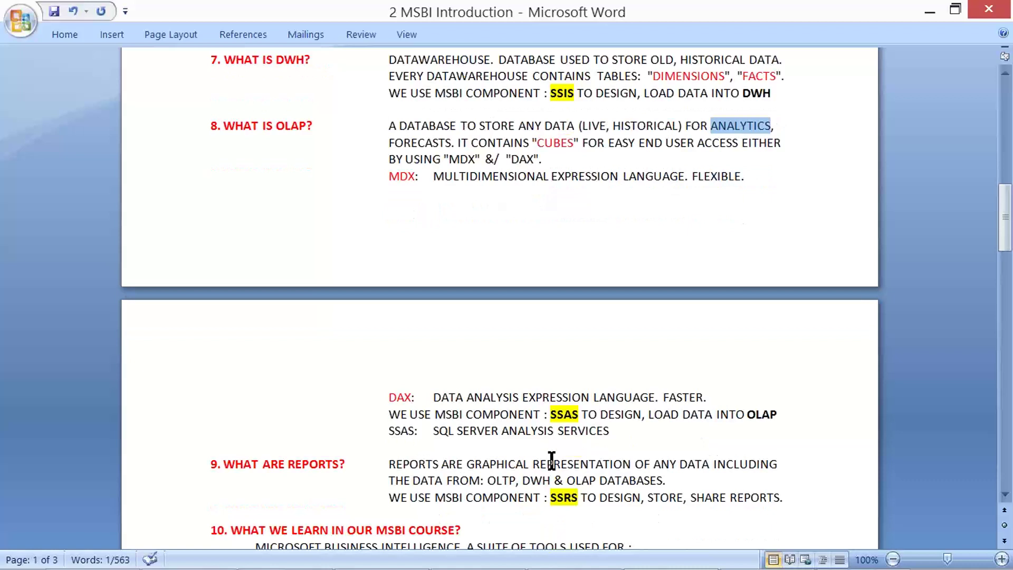
{"action": "left_click", "coordinate": [295, 464]}
{"action": "left_click", "coordinate": [567, 497]}
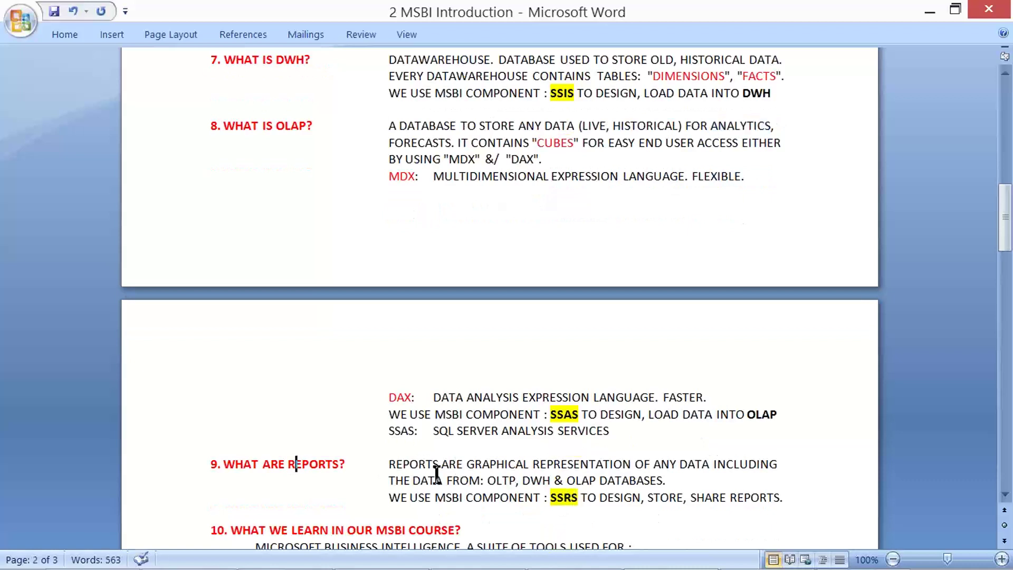
{"action": "left_click_drag", "start_coordinate": [389, 464], "coordinate": [639, 464]}
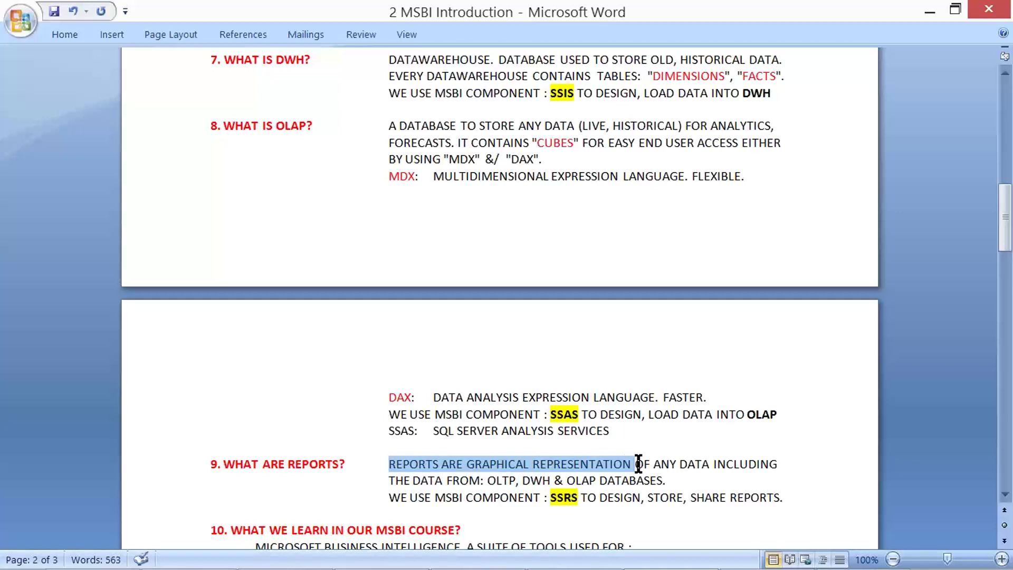
{"action": "left_click_drag", "start_coordinate": [640, 464], "coordinate": [639, 464]}
{"action": "left_click_drag", "start_coordinate": [488, 481], "coordinate": [629, 482]}
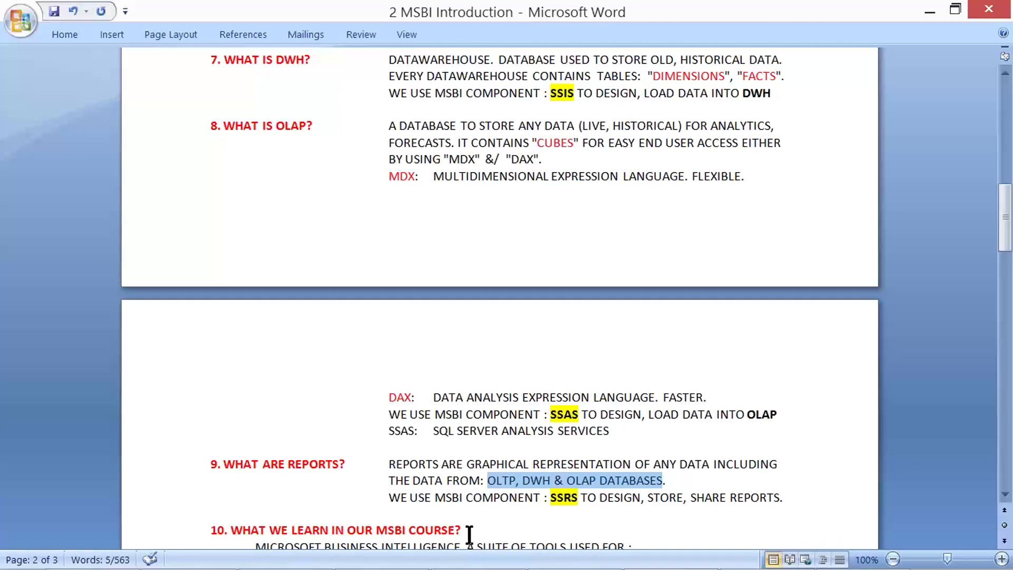
{"action": "left_click", "coordinate": [420, 499]}
{"action": "left_click_drag", "start_coordinate": [410, 498], "coordinate": [482, 495]}
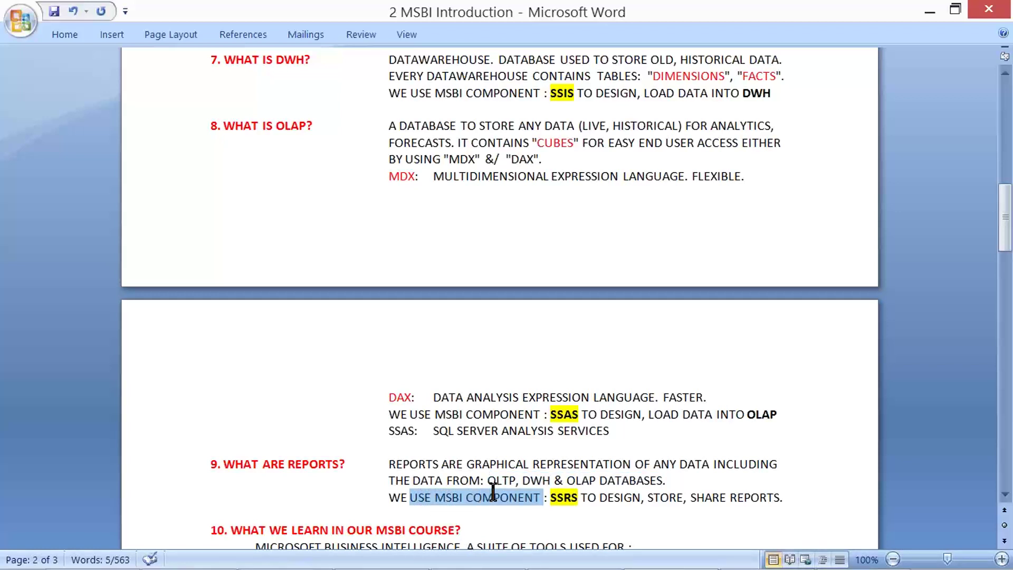
{"action": "left_click_drag", "start_coordinate": [482, 495], "coordinate": [769, 507]}
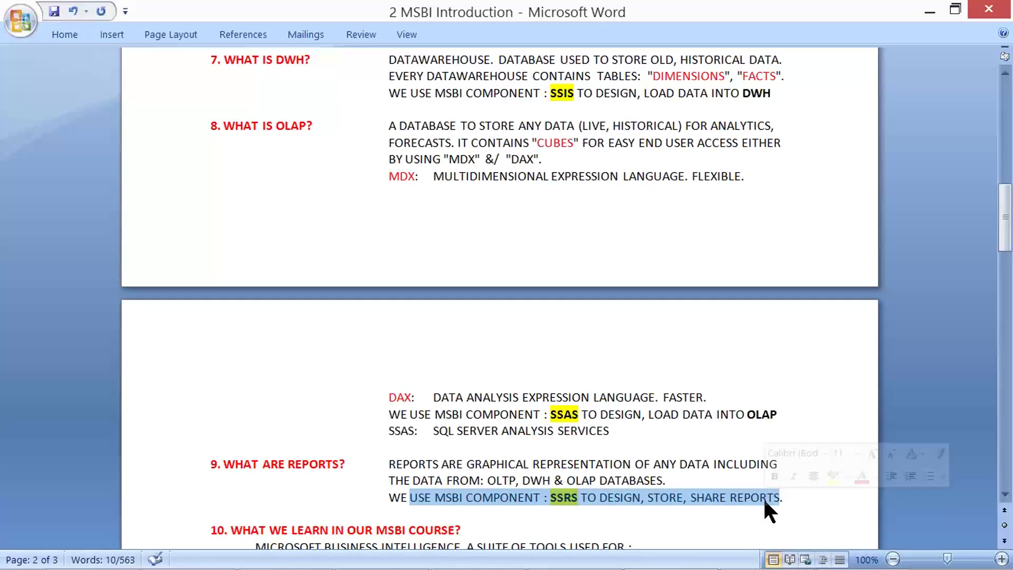
{"action": "left_click", "coordinate": [673, 480]}
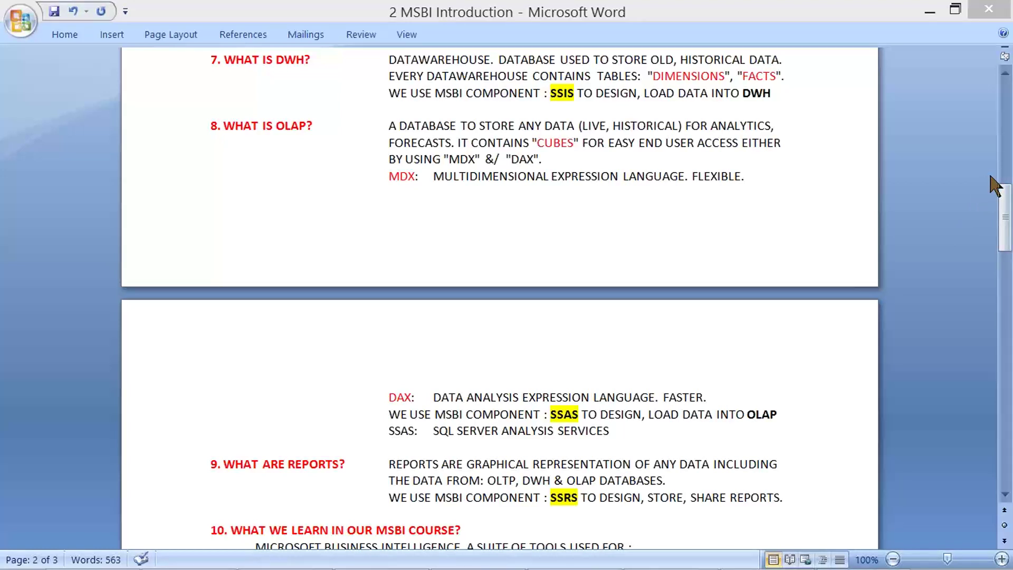
{"action": "left_click_drag", "start_coordinate": [428, 76], "coordinate": [780, 95]}
{"action": "scroll", "coordinate": [524, 369], "scroll_direction": "down", "scroll_amount": 3}
Highlight the DESIGN OF OLAP DATABASES and REPORTING course list lines.
{"action": "left_click", "coordinate": [258, 402]}
{"action": "left_click_drag", "start_coordinate": [296, 399], "coordinate": [738, 402]}
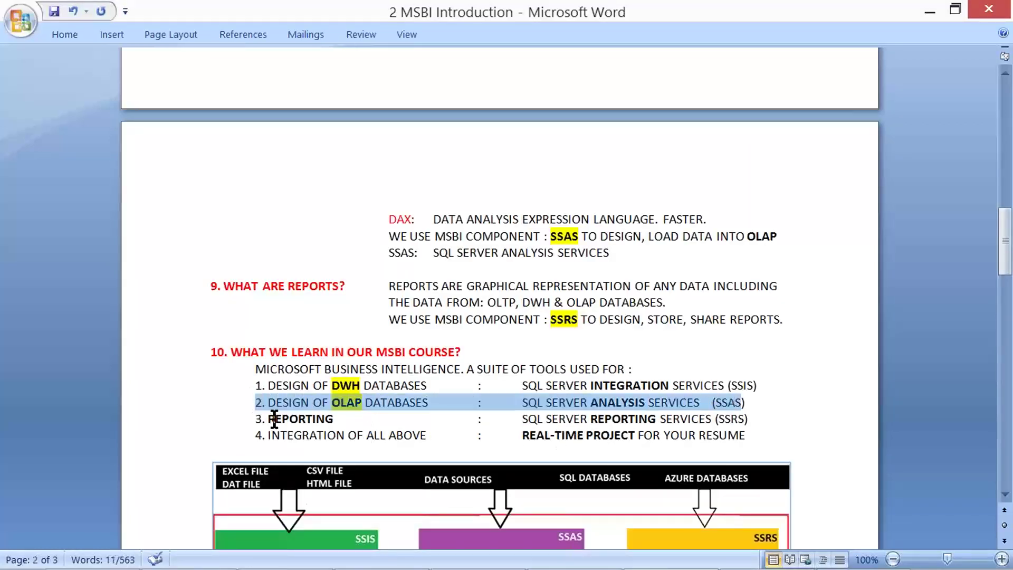
{"action": "mouse_move", "coordinate": [269, 419]}
{"action": "left_mouse_down"}
{"action": "mouse_move", "coordinate": [741, 419]}
{"action": "mouse_move", "coordinate": [737, 427]}
{"action": "left_mouse_up"}
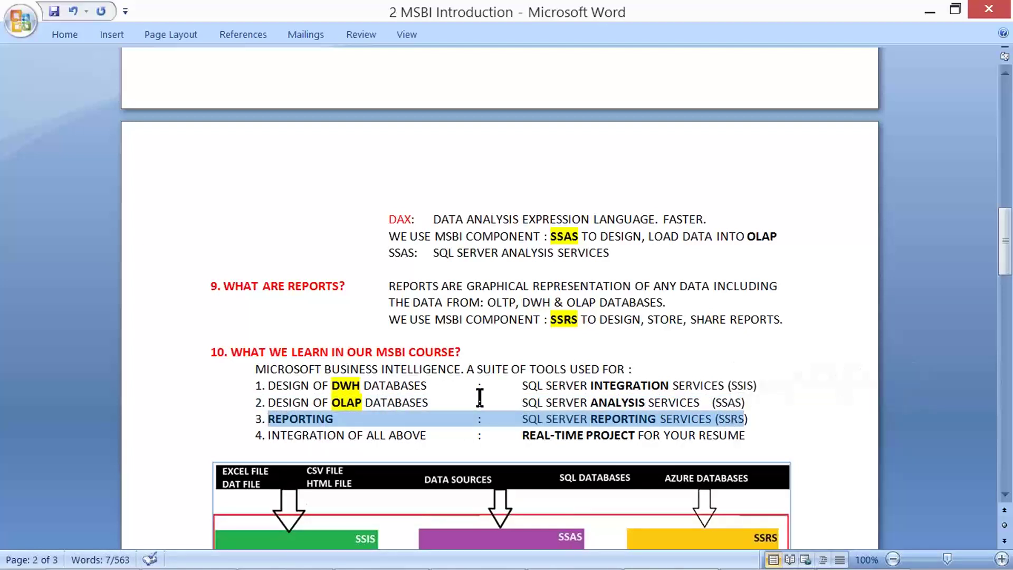
{"action": "scroll", "coordinate": [448, 400], "scroll_direction": "down", "scroll_amount": 6}
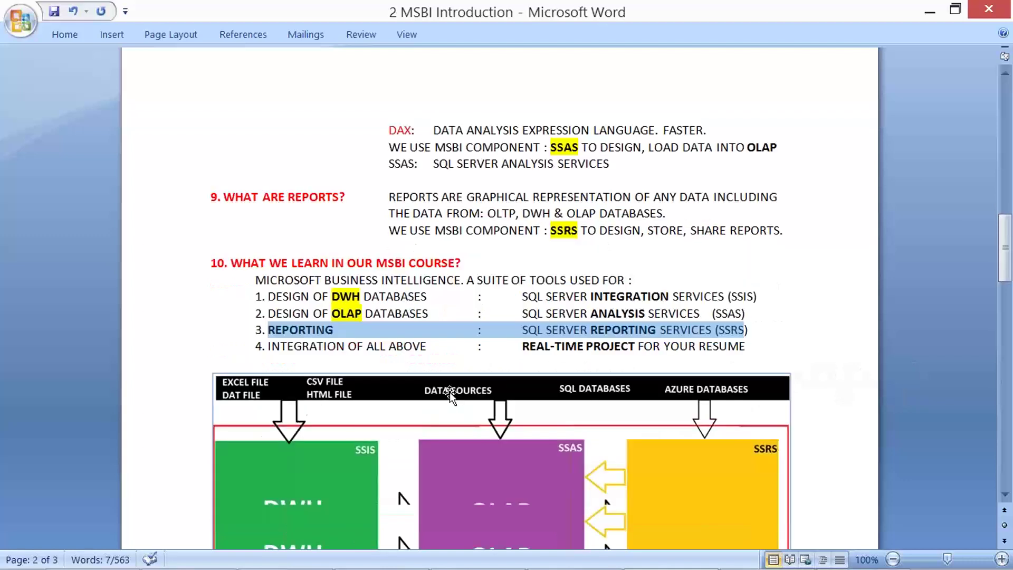
Select the 'INTEGRATION OF ALL ABOVE' line and scroll down to the DWH-OLAP-Reports diagram.
{"action": "left_click", "coordinate": [345, 168]}
{"action": "triple_click", "coordinate": [345, 169]}
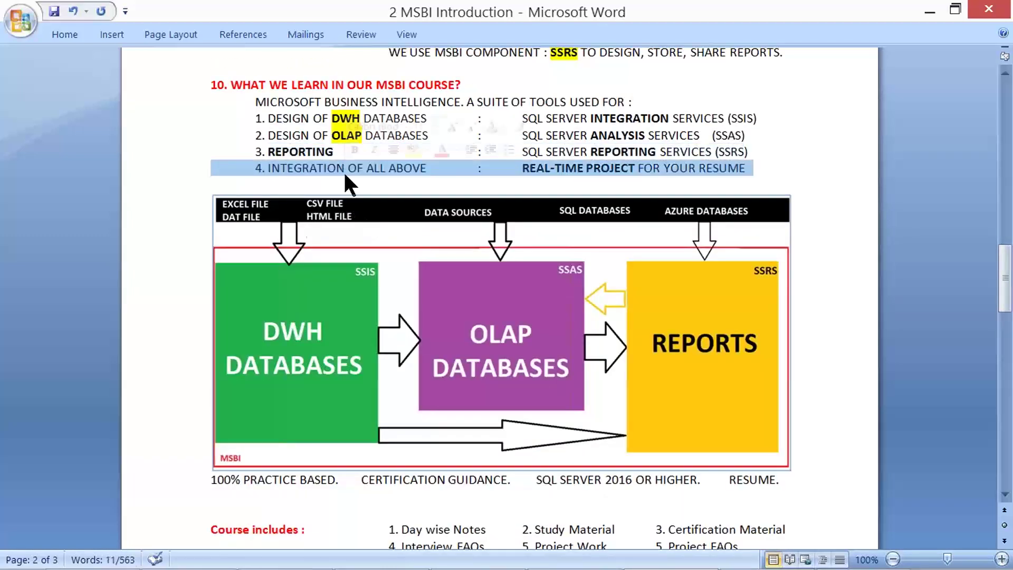
{"action": "left_click", "coordinate": [1004, 495]}
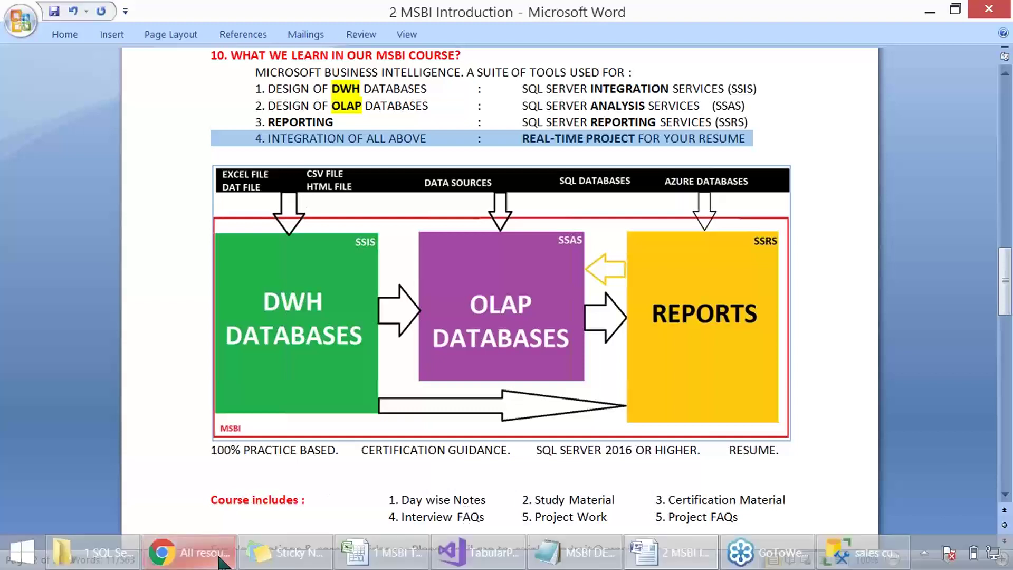
{"action": "mouse_move", "coordinate": [161, 553]}
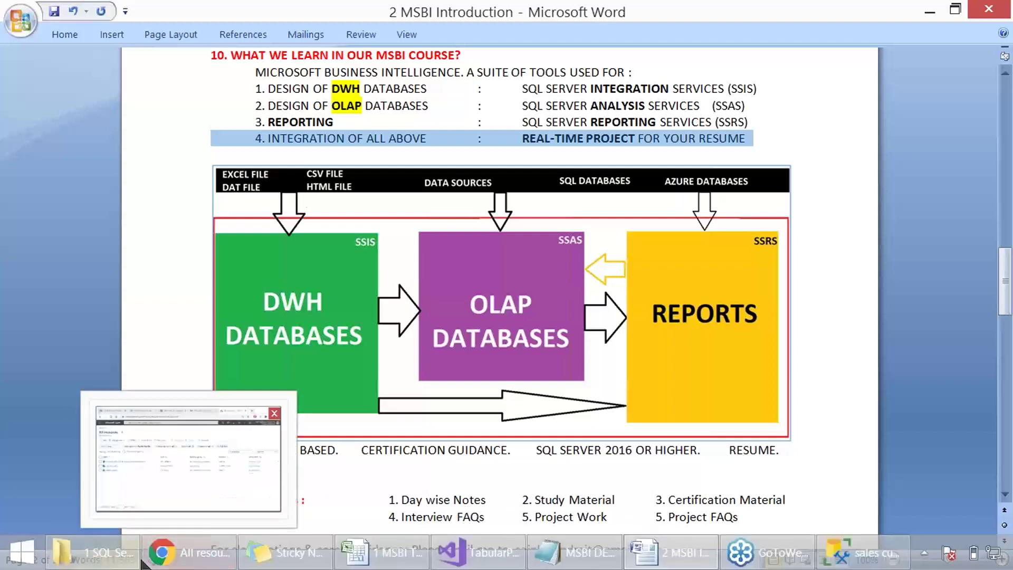
Navigate from 66 MATERIAL n NOTES through 4 MSBI > 4 SSIS into SSIS Training - Mock Interviews.
{"action": "left_click", "coordinate": [188, 460]}
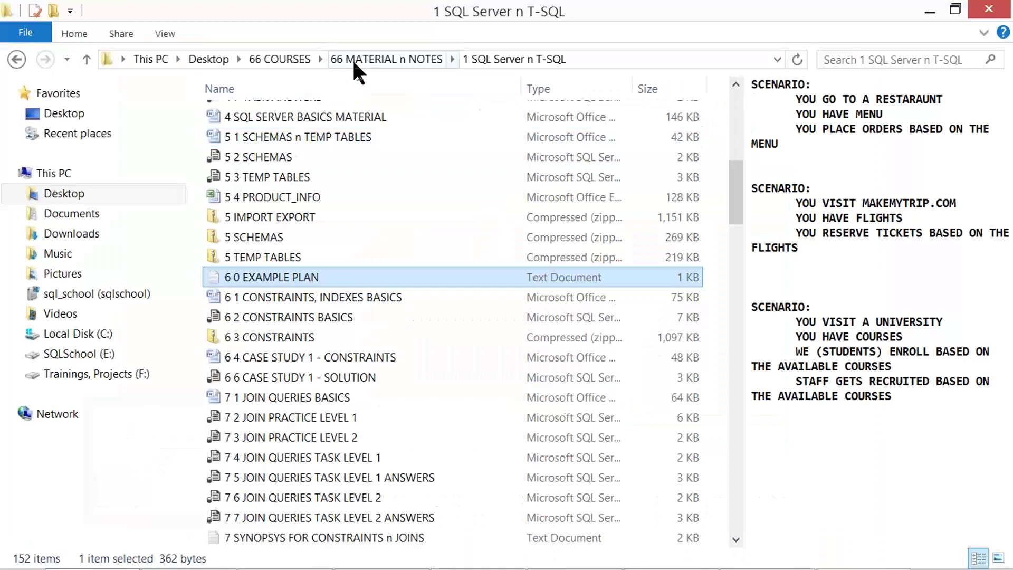
{"action": "left_click", "coordinate": [352, 59]}
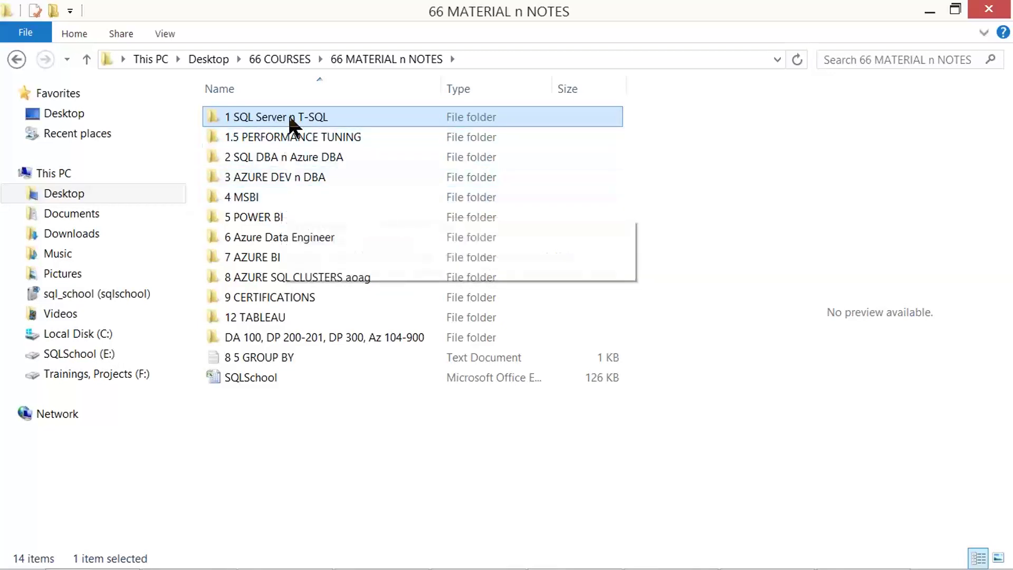
{"action": "double_click", "coordinate": [254, 203]}
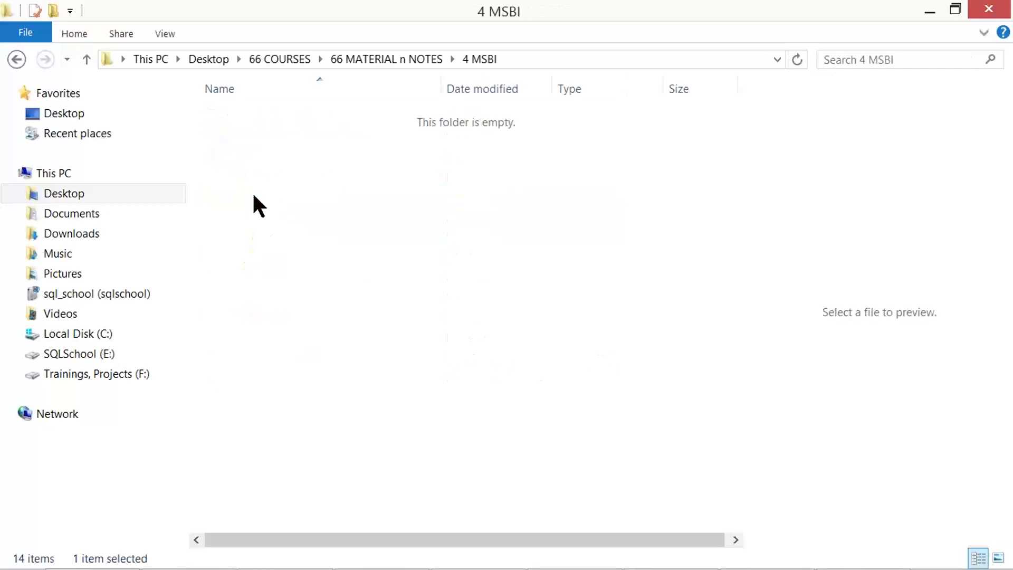
{"action": "double_click", "coordinate": [259, 117]}
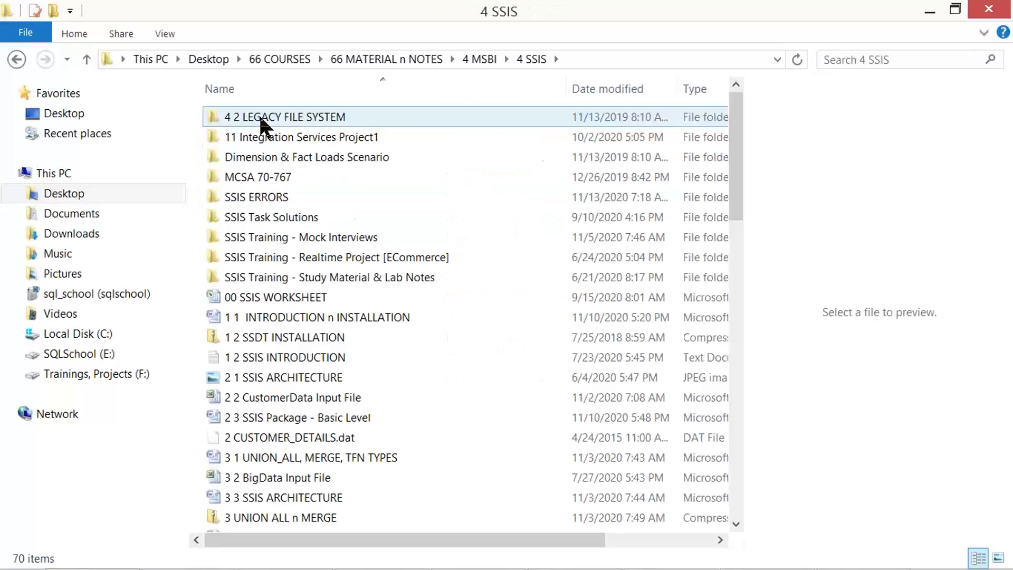
{"action": "double_click", "coordinate": [320, 236]}
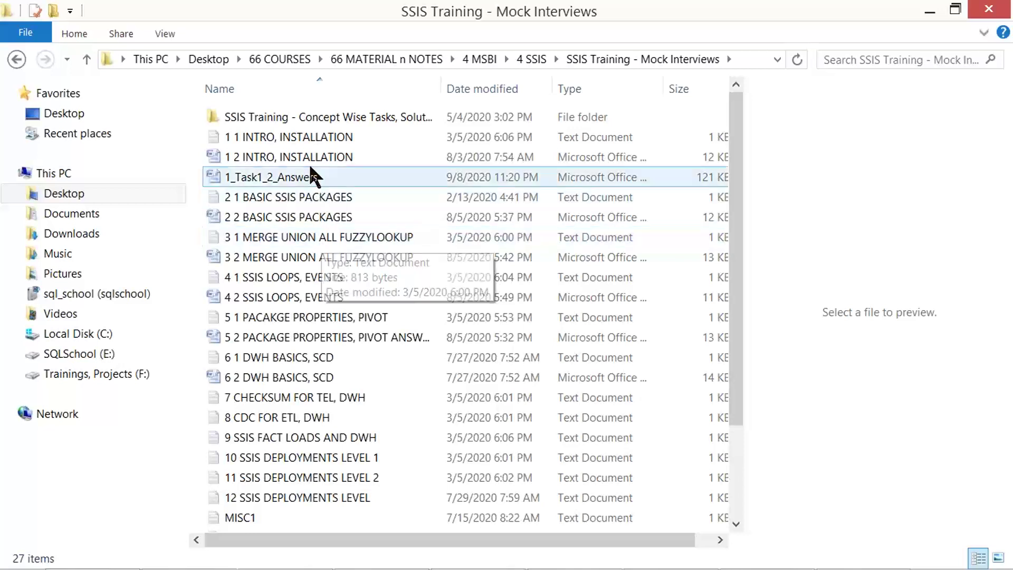
Preview the interview question files, from 1 1 INTRO, INSTALLATION through 2 2 BASIC SSIS PACKAGES.
{"action": "left_click", "coordinate": [303, 136]}
{"action": "left_click", "coordinate": [289, 156]}
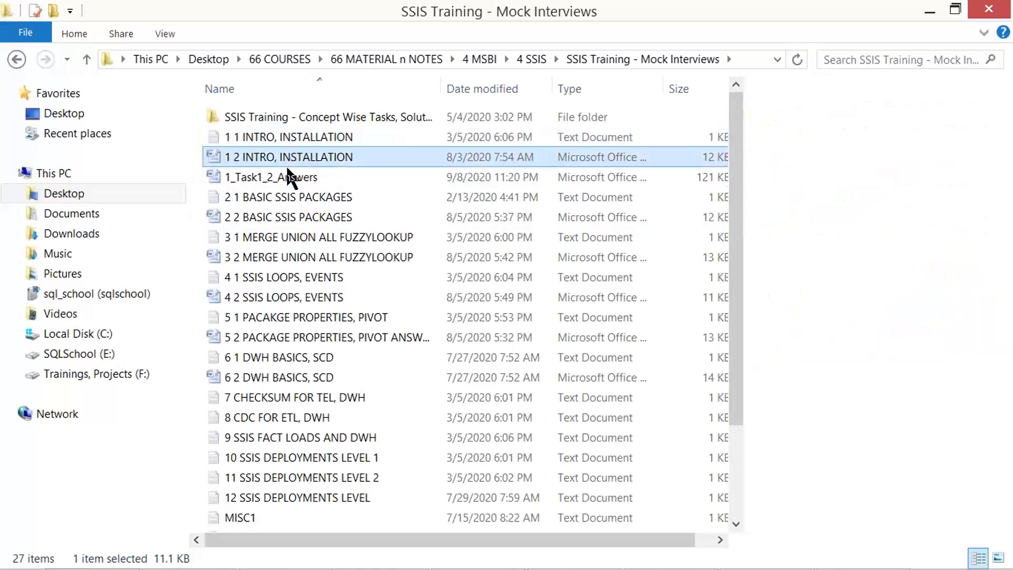
{"action": "left_click", "coordinate": [284, 196]}
{"action": "left_click", "coordinate": [282, 216]}
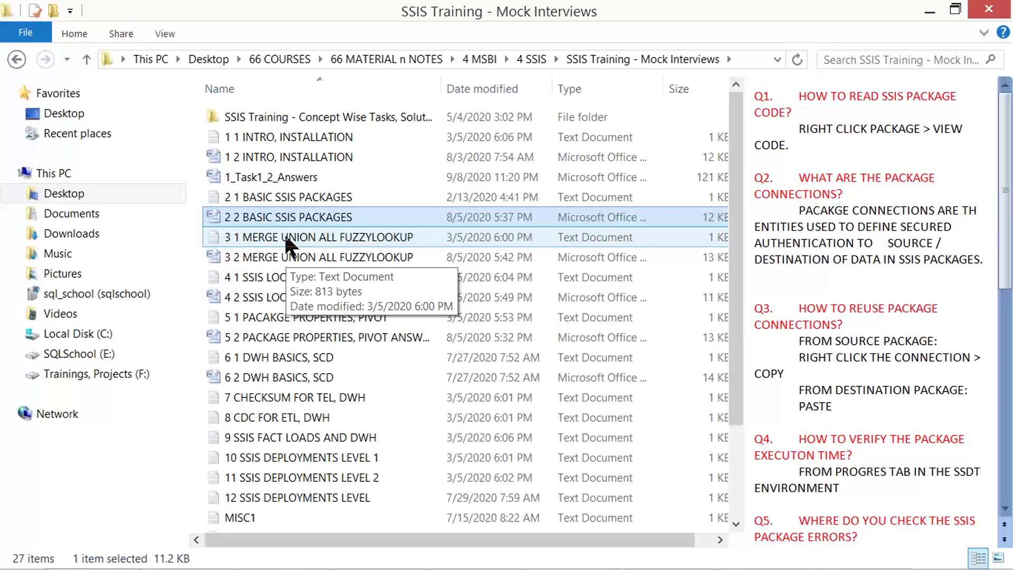
Browse the 5 SSAS folder, including its mock interviews folder, and then the 6 SSRS folder.
{"action": "left_click", "coordinate": [532, 59]}
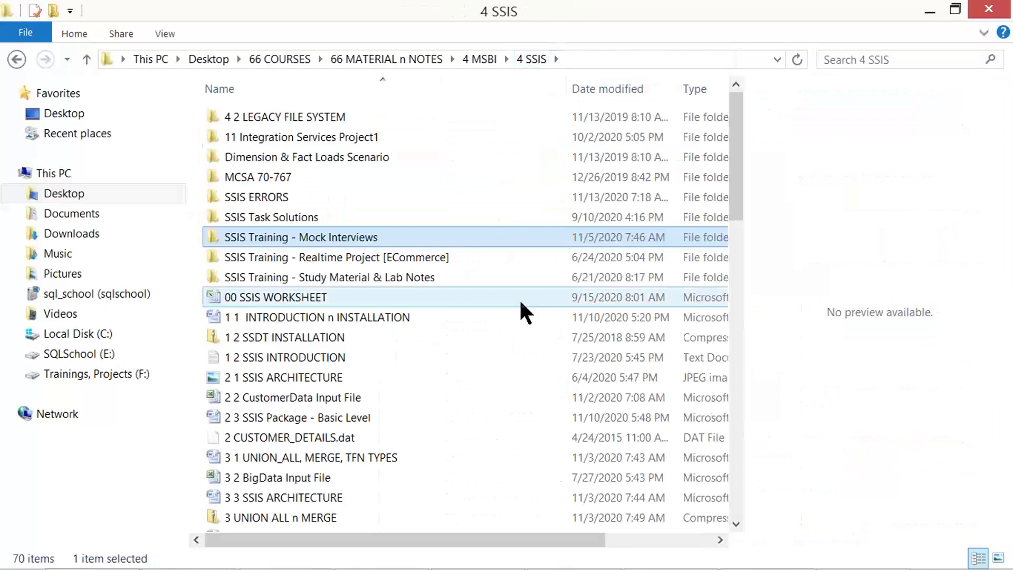
{"action": "scroll", "coordinate": [519, 299], "scroll_direction": "down", "scroll_amount": 3}
{"action": "scroll", "coordinate": [505, 297], "scroll_direction": "down", "scroll_amount": 3}
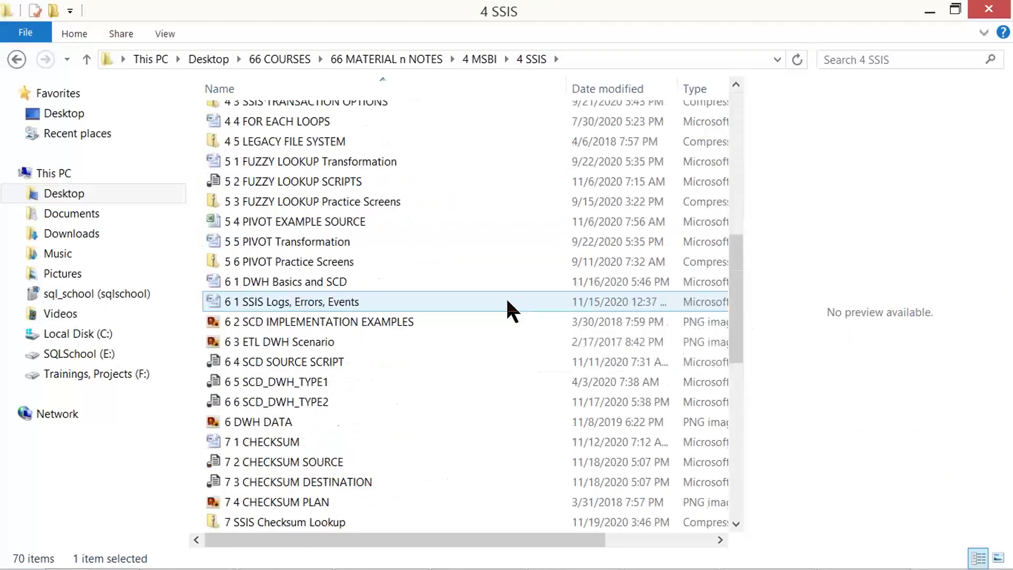
{"action": "scroll", "coordinate": [506, 297], "scroll_direction": "down", "scroll_amount": 3}
{"action": "scroll", "coordinate": [506, 297], "scroll_direction": "down", "scroll_amount": 3}
{"action": "scroll", "coordinate": [506, 297], "scroll_direction": "down", "scroll_amount": 3}
{"action": "scroll", "coordinate": [505, 297], "scroll_direction": "down", "scroll_amount": 3}
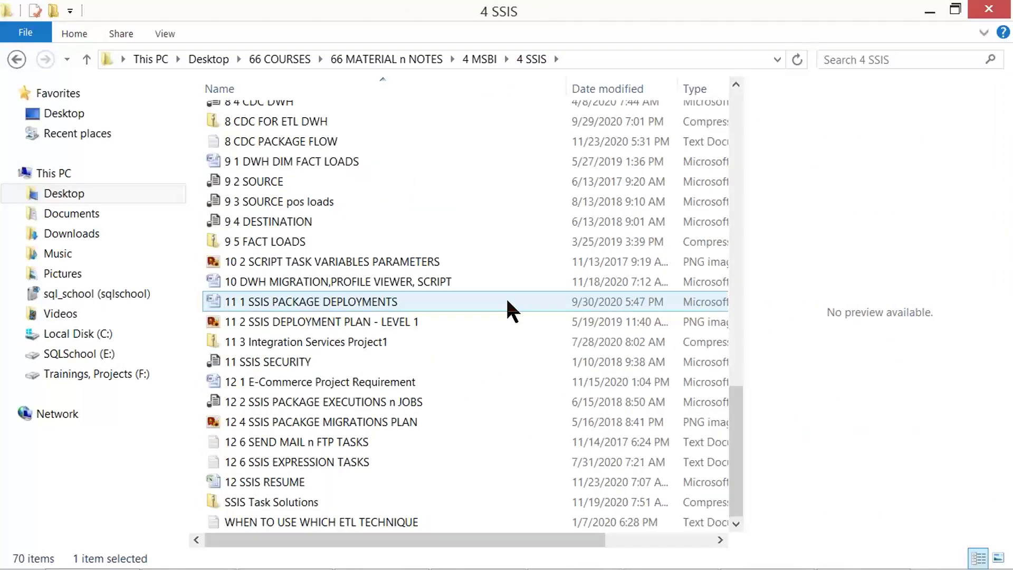
{"action": "left_click", "coordinate": [479, 58]}
{"action": "double_click", "coordinate": [303, 134]}
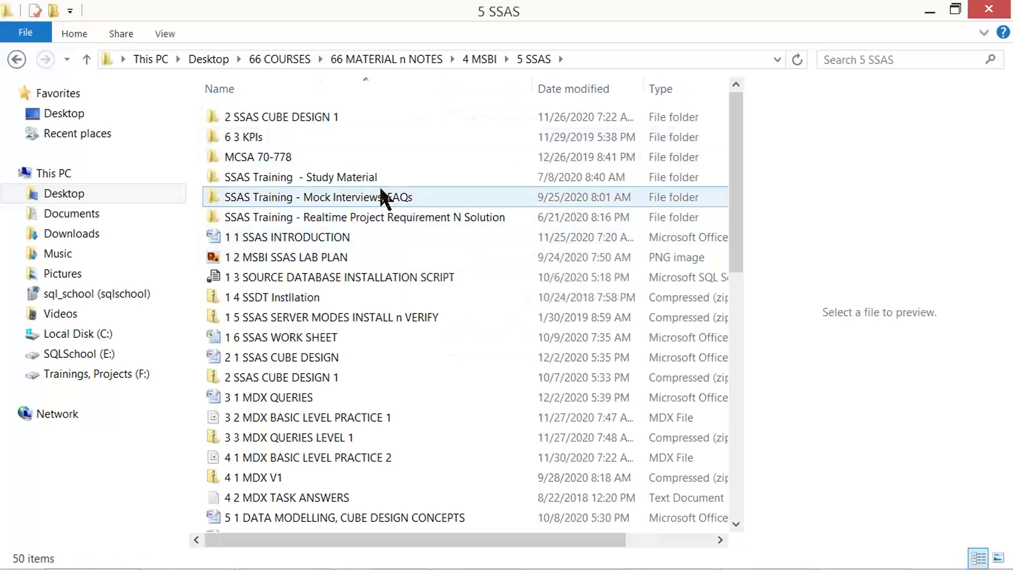
{"action": "left_click", "coordinate": [391, 197]}
{"action": "scroll", "coordinate": [378, 356], "scroll_direction": "down", "scroll_amount": 3}
{"action": "scroll", "coordinate": [378, 357], "scroll_direction": "down", "scroll_amount": 2}
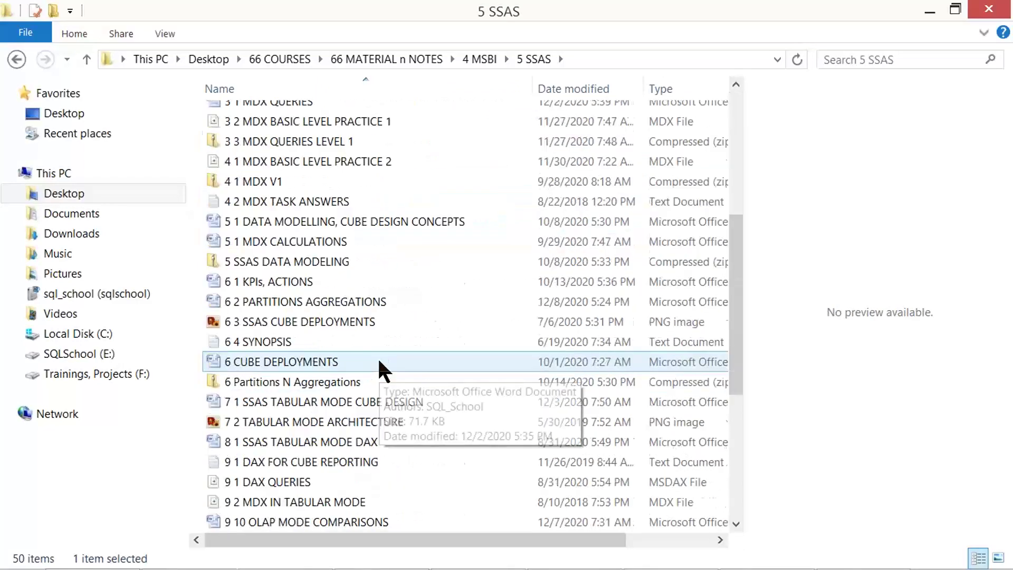
{"action": "scroll", "coordinate": [377, 357], "scroll_direction": "down", "scroll_amount": 3}
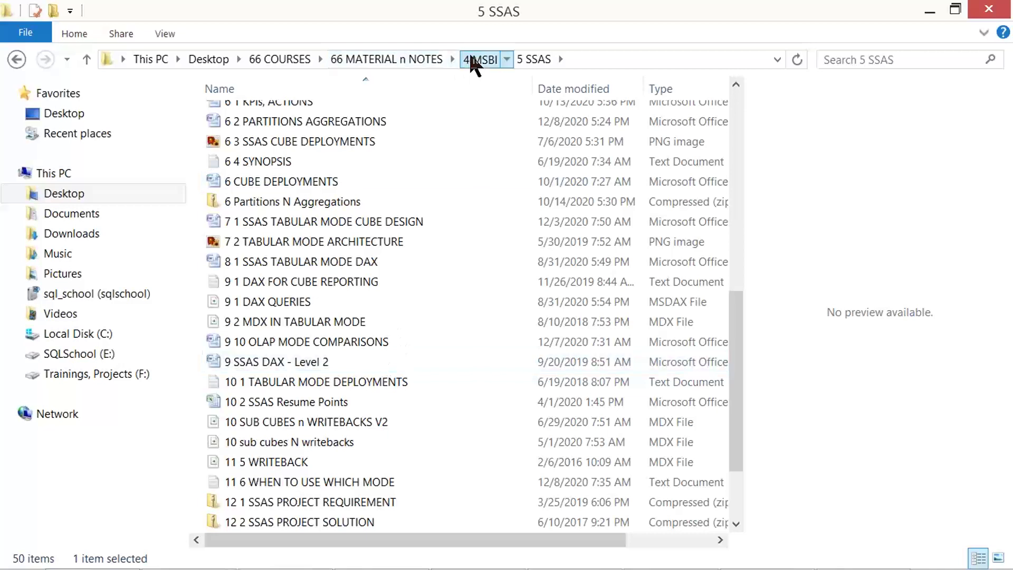
{"action": "left_click", "coordinate": [480, 59]}
{"action": "double_click", "coordinate": [257, 157]}
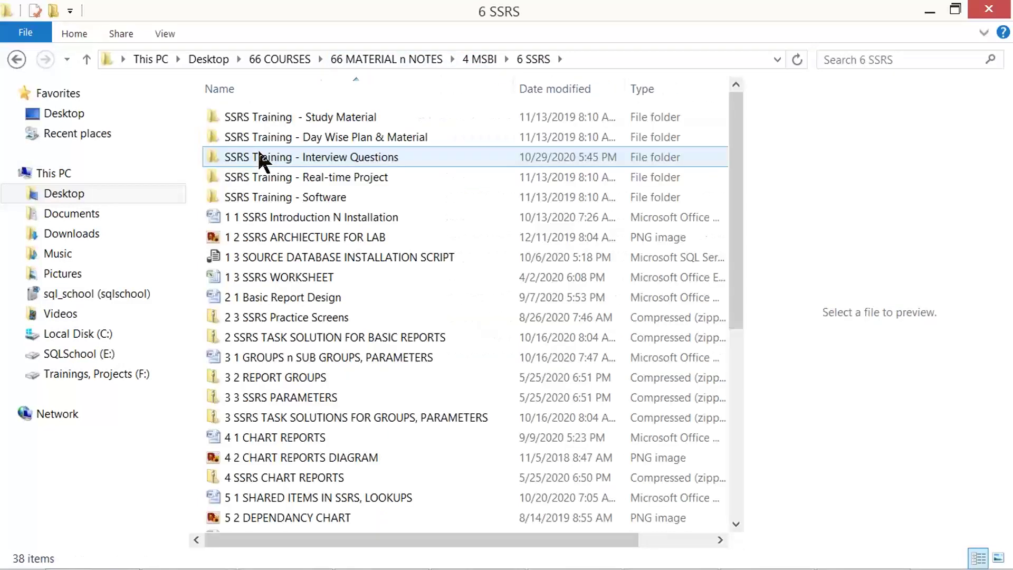
{"action": "scroll", "coordinate": [365, 305], "scroll_direction": "down", "scroll_amount": 4}
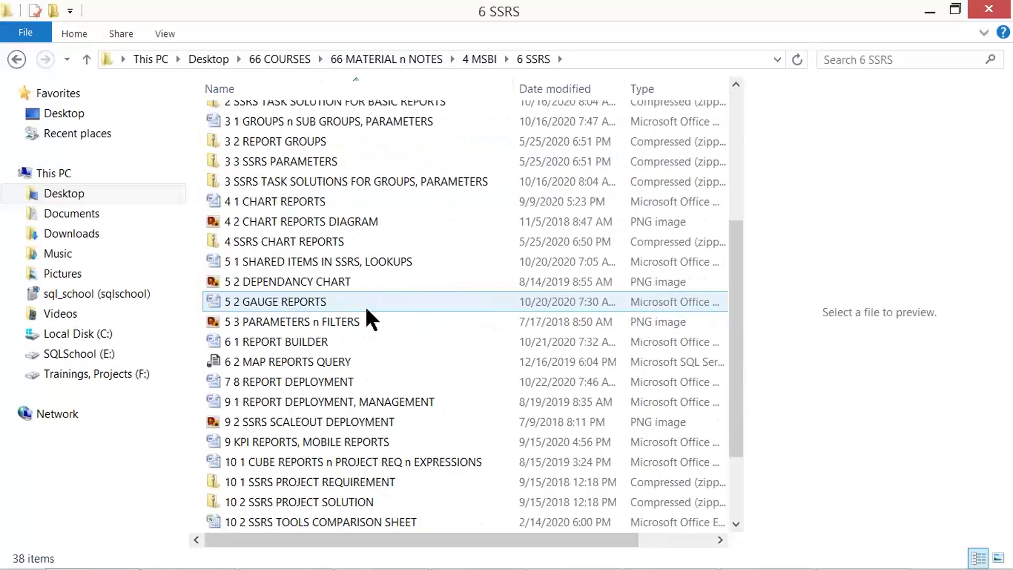
{"action": "scroll", "coordinate": [365, 305], "scroll_direction": "down", "scroll_amount": 2}
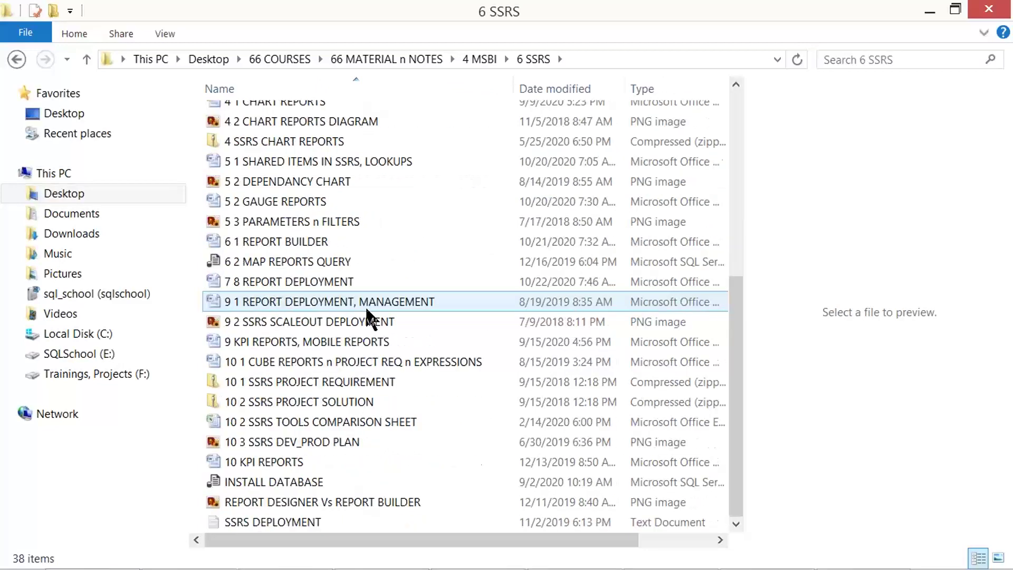
Open 4 SSIS > SSIS Training - Realtime Project [ECommerce] and preview SSIS PROJECT EXPLANATION NOTES.
{"action": "left_click", "coordinate": [479, 59]}
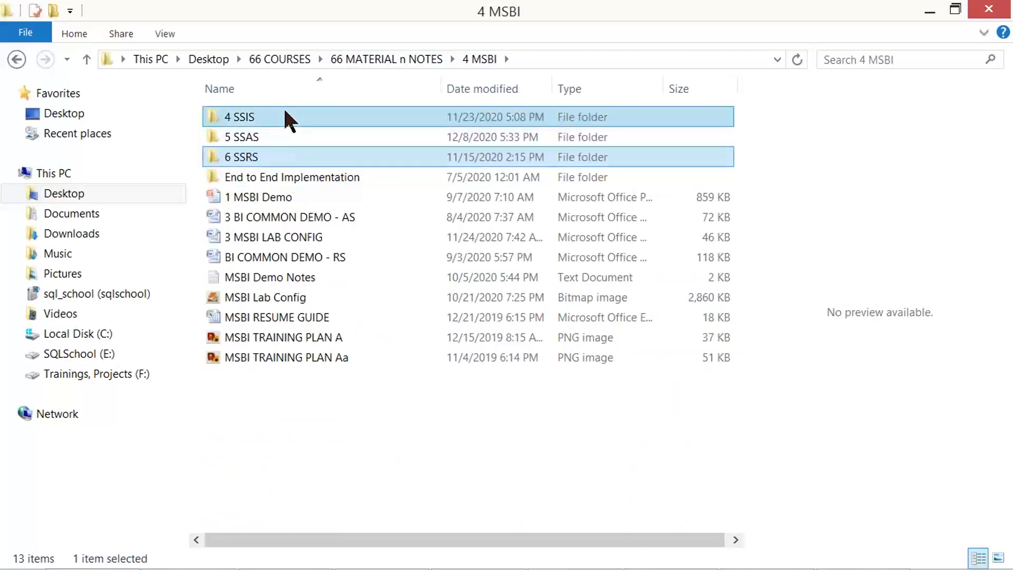
{"action": "double_click", "coordinate": [283, 117]}
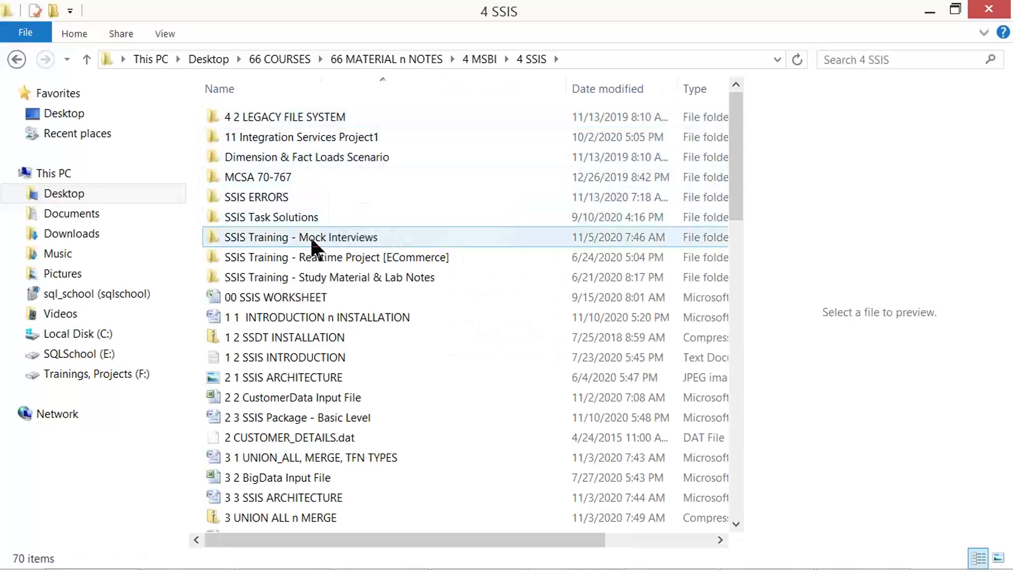
{"action": "double_click", "coordinate": [317, 257]}
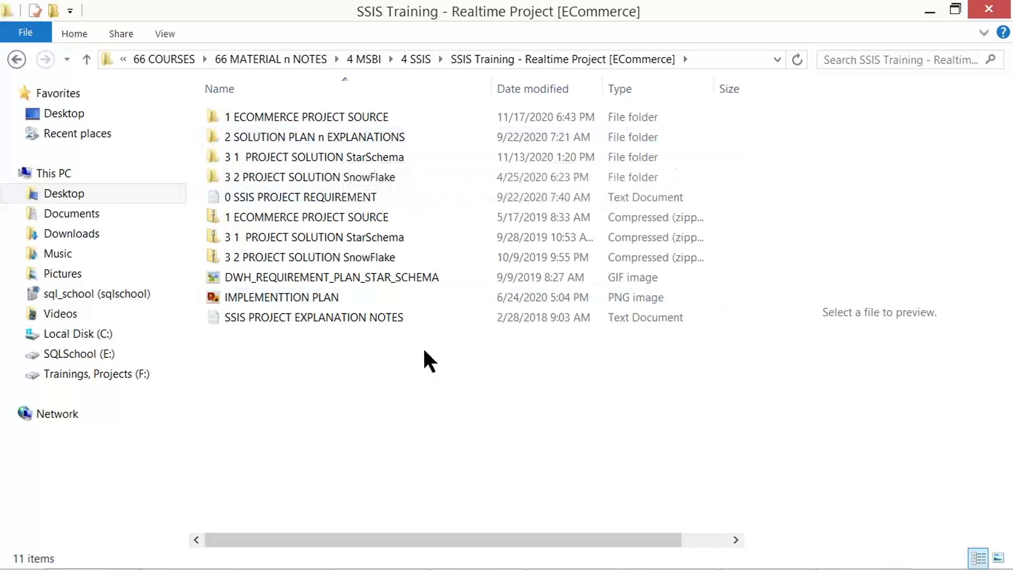
{"action": "left_click", "coordinate": [334, 316]}
{"action": "mouse_move", "coordinate": [380, 553]}
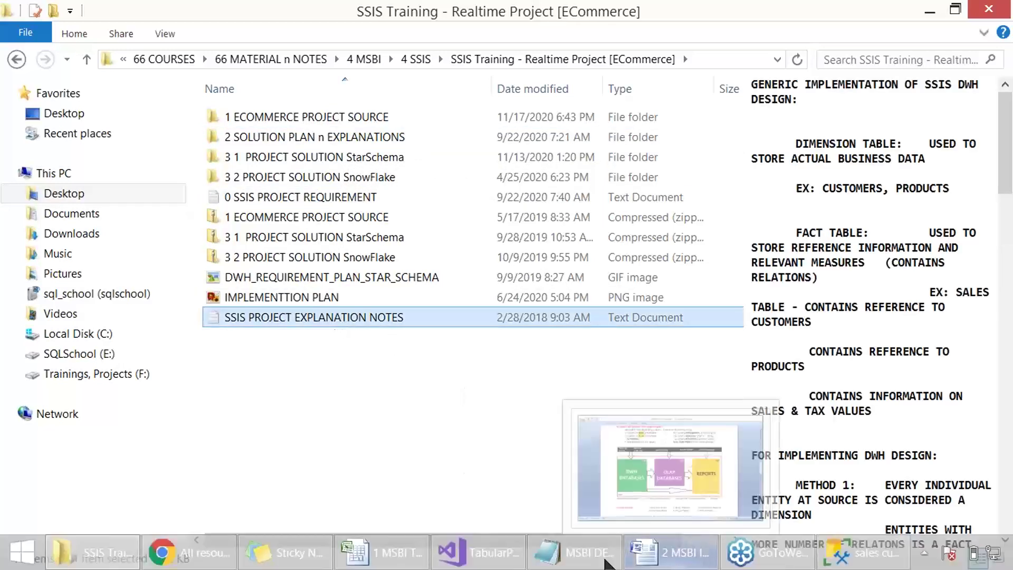
Bring up the MSBI Training Details workbook from its Excel taskbar thumbnail.
{"action": "left_click", "coordinate": [393, 554]}
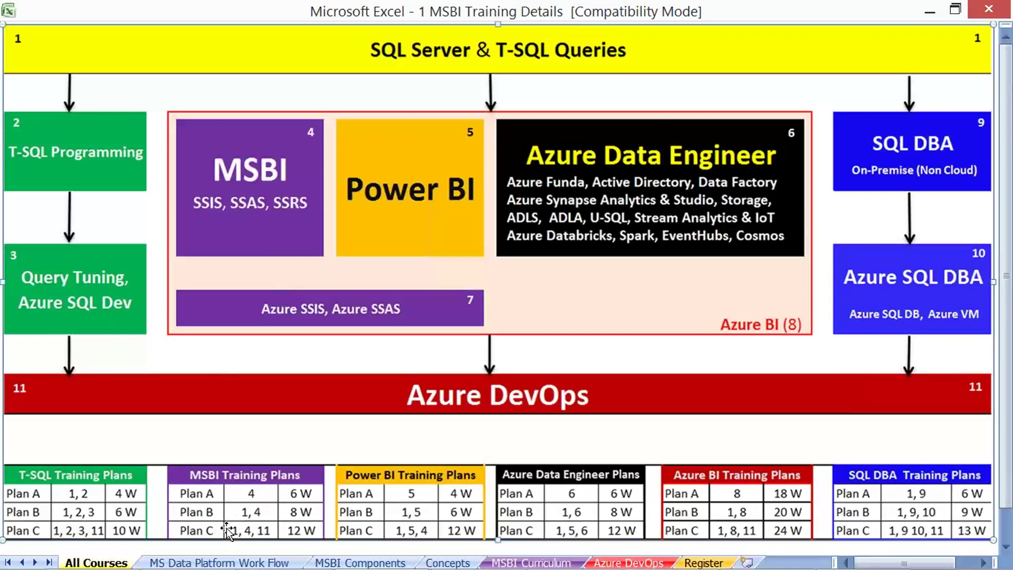
Select the RDLs shape, ink a checkmark beside the TXT source line, then switch to the Concepts sheet.
{"action": "left_click", "coordinate": [229, 562]}
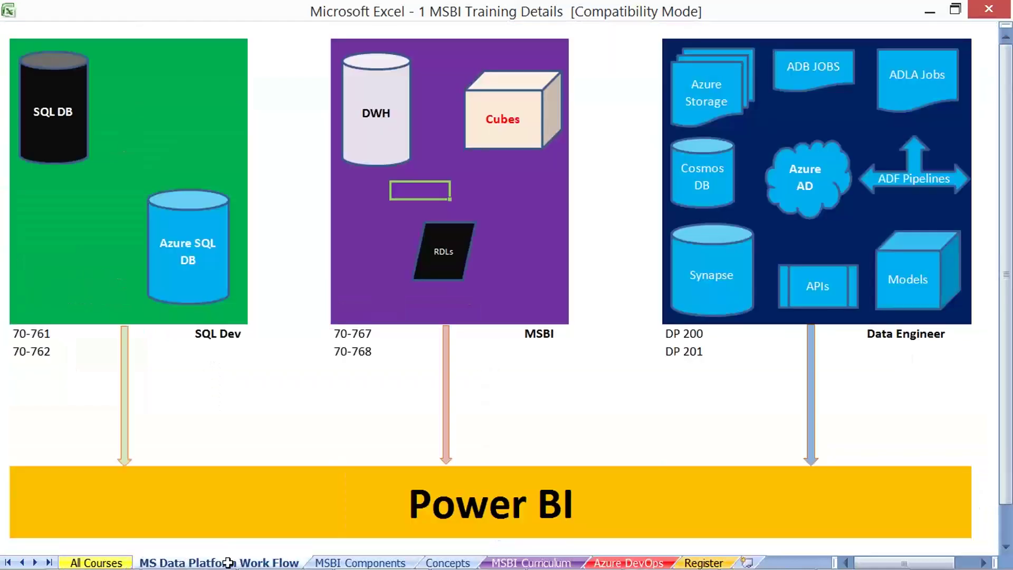
{"action": "left_click", "coordinate": [407, 233]}
{"action": "left_click", "coordinate": [428, 249]}
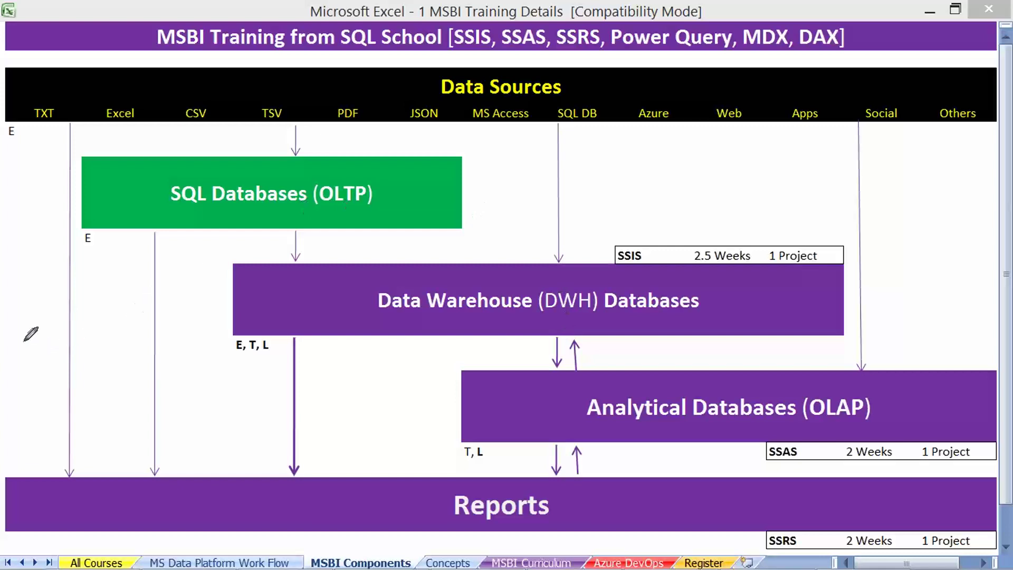
{"action": "left_click_drag", "start_coordinate": [41, 336], "coordinate": [108, 297]}
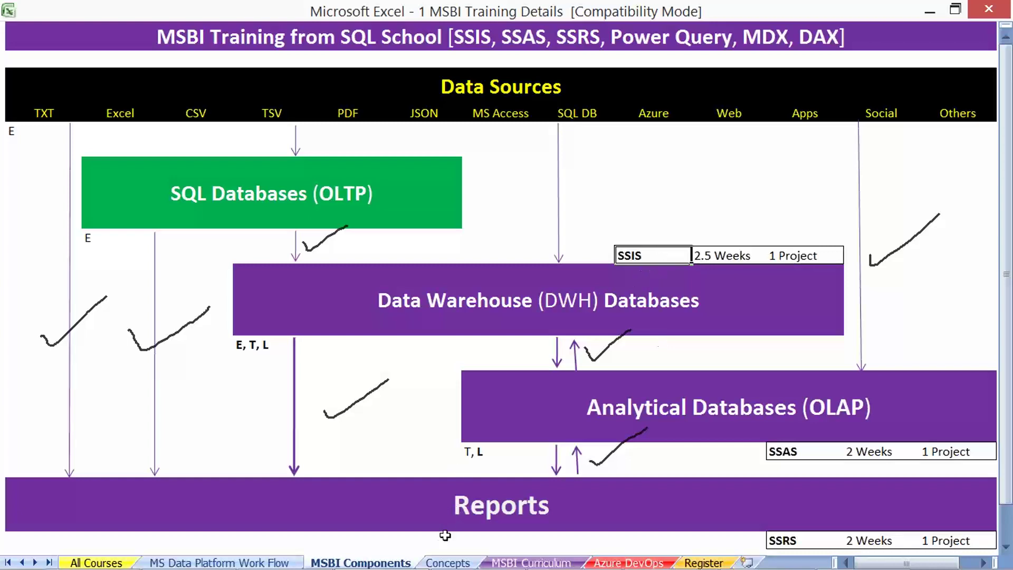
{"action": "left_click", "coordinate": [447, 562]}
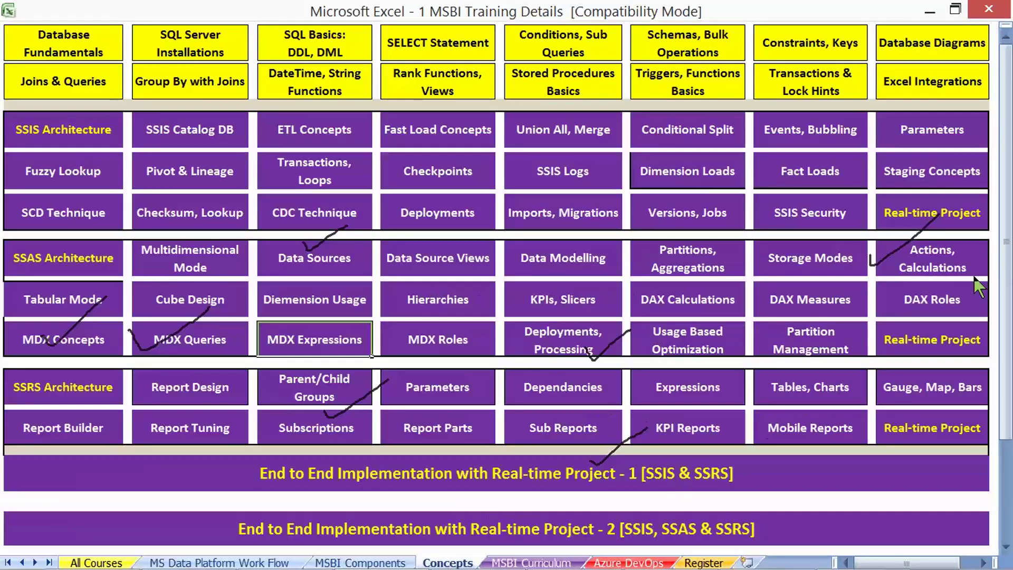
Exit pen mode with Esc, discarding the ink checkmarks from the Concepts sheet.
{"action": "key", "text": "Escape"}
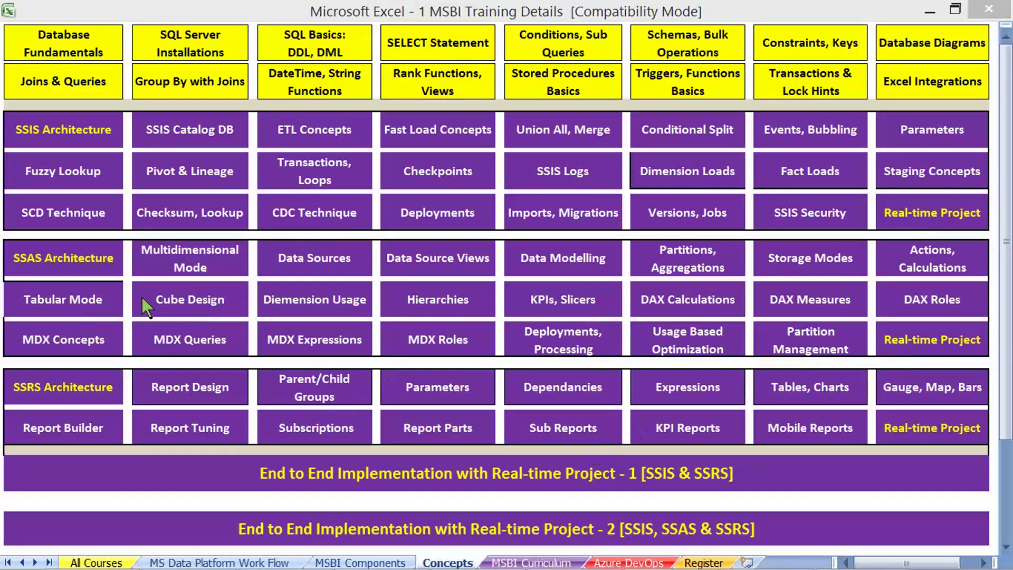
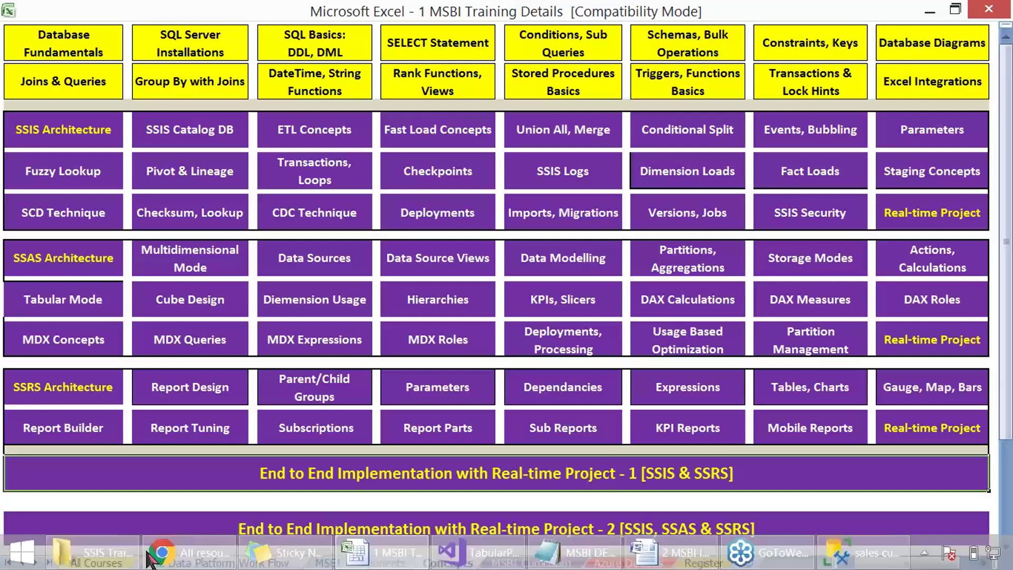
In File Explorer, go up to 4 SSIS and open the SSIS Training - Mock Interviews folder.
{"action": "left_click", "coordinate": [104, 553]}
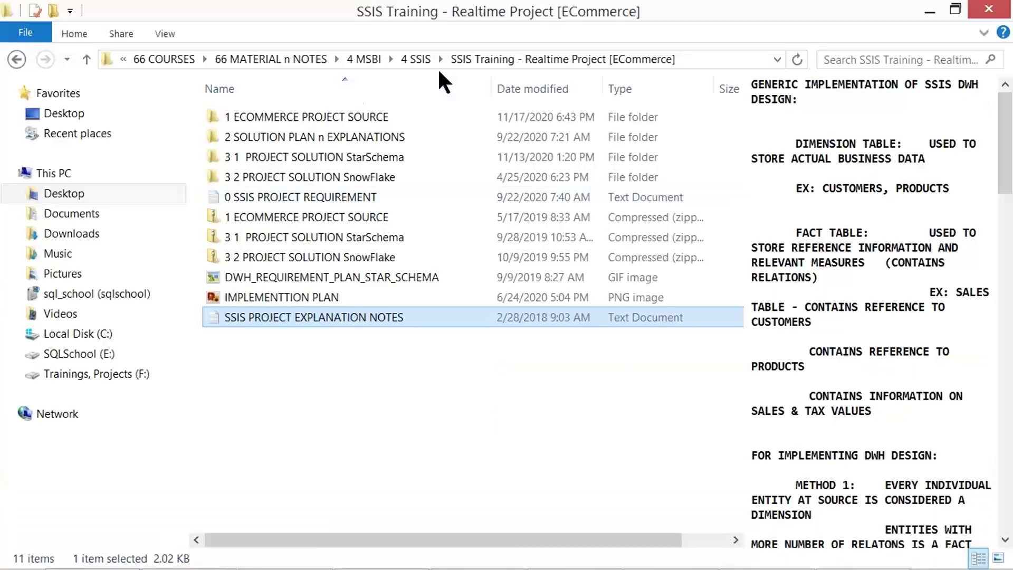
{"action": "left_click", "coordinate": [417, 59]}
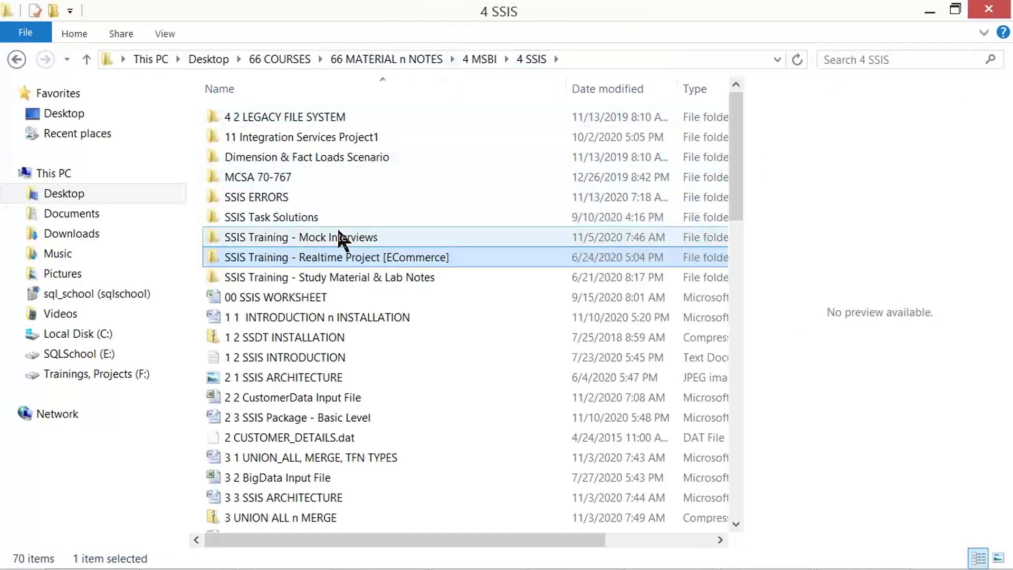
{"action": "double_click", "coordinate": [339, 232]}
Preview the intro/installation, merge/fuzzy lookup and loops/events question files.
{"action": "left_click", "coordinate": [317, 141]}
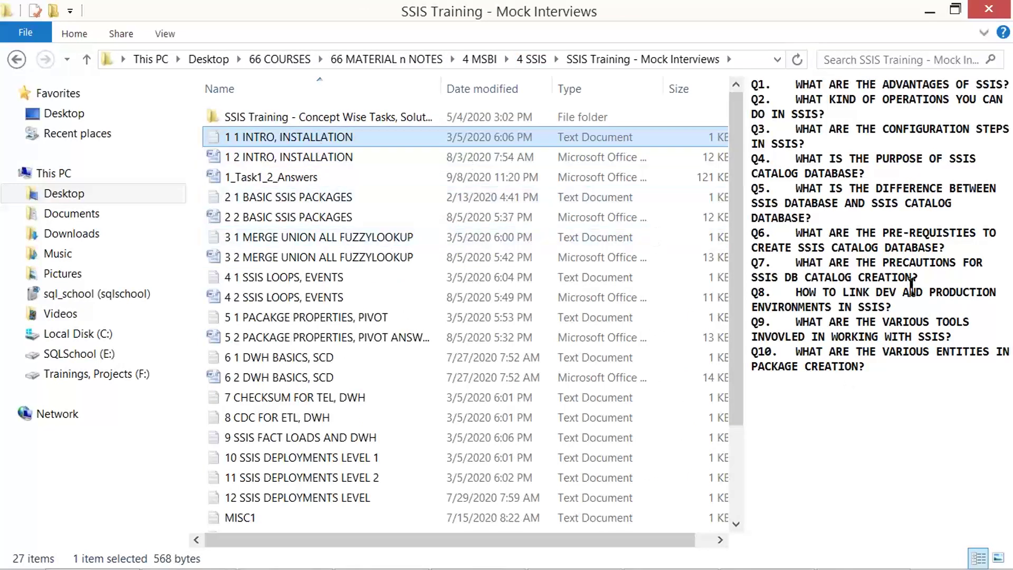
{"action": "double_click", "coordinate": [558, 138]}
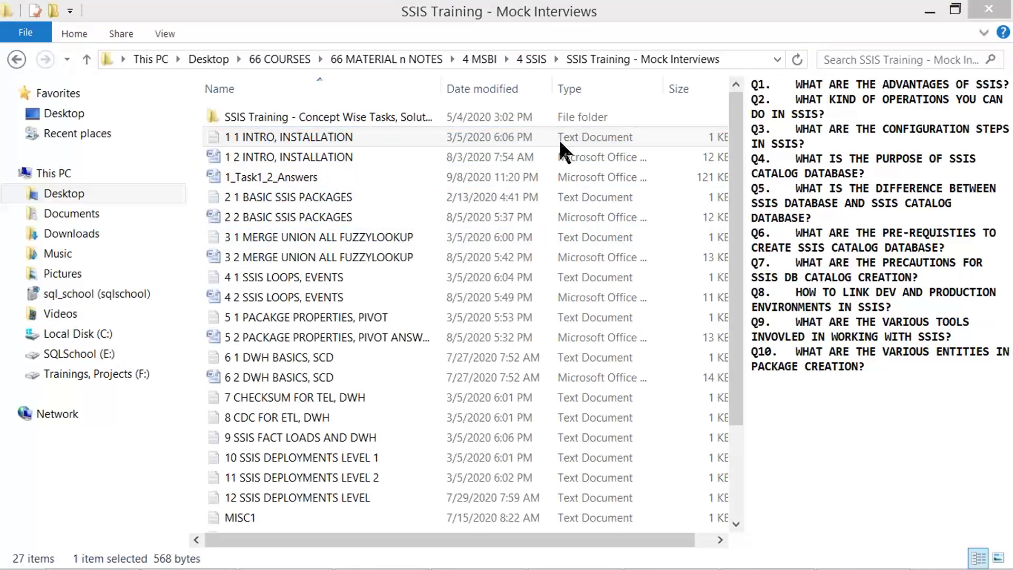
{"action": "left_click", "coordinate": [317, 238]}
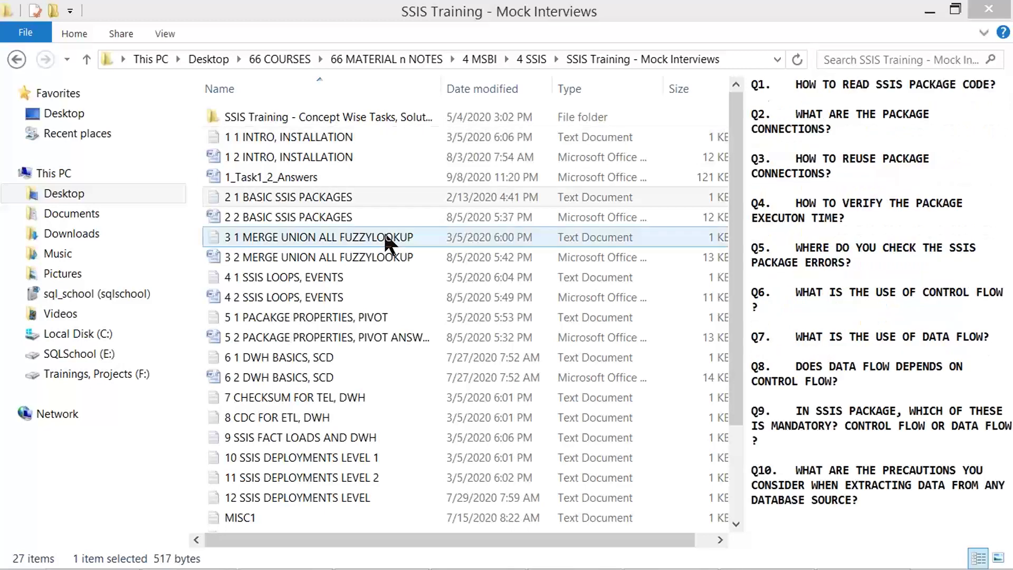
{"action": "scroll", "coordinate": [450, 237], "scroll_direction": "down", "scroll_amount": 3}
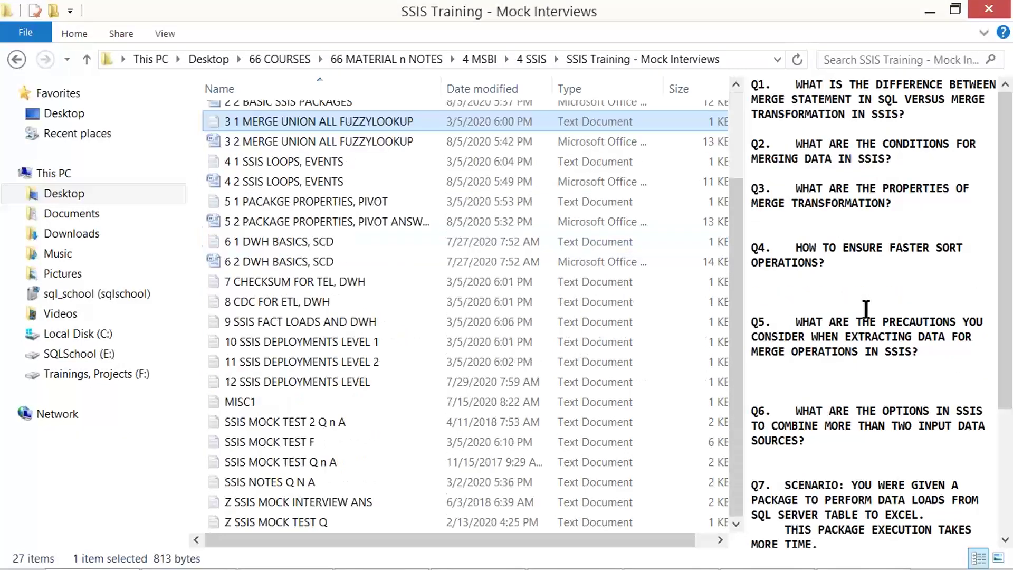
{"action": "scroll", "coordinate": [866, 308], "scroll_direction": "down", "scroll_amount": 3}
{"action": "scroll", "coordinate": [866, 307], "scroll_direction": "down", "scroll_amount": 3}
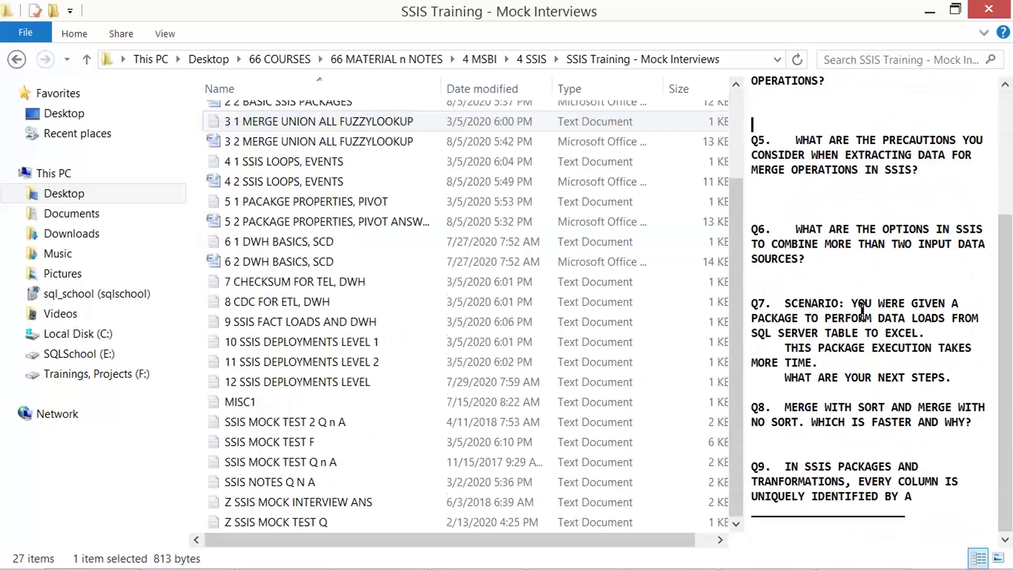
{"action": "scroll", "coordinate": [867, 308], "scroll_direction": "up", "scroll_amount": 3}
{"action": "left_click", "coordinate": [300, 161]}
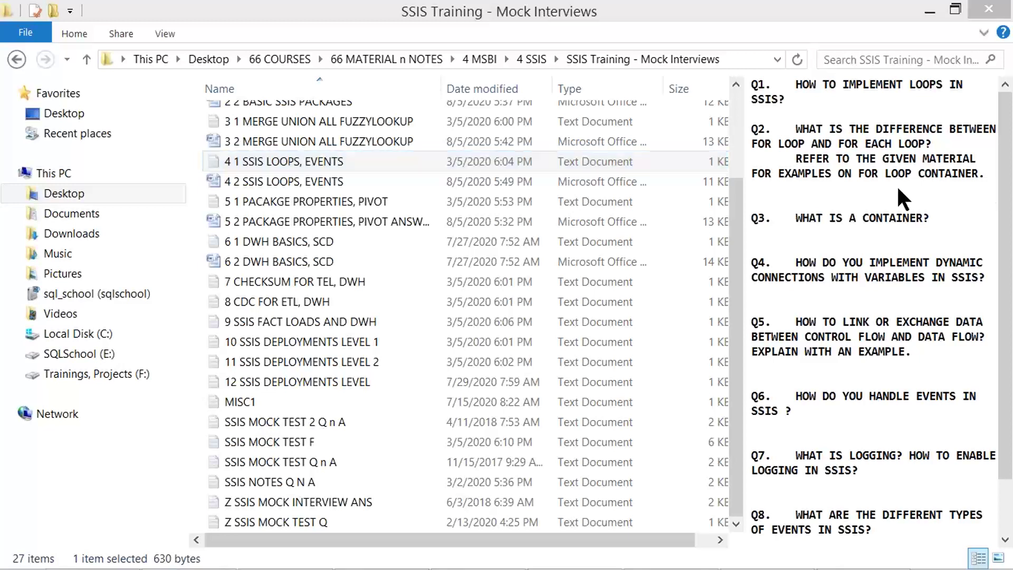
Return to Excel and select the Real-time Project - 1 banner on the Concepts sheet.
{"action": "key", "text": "alt+Tab"}
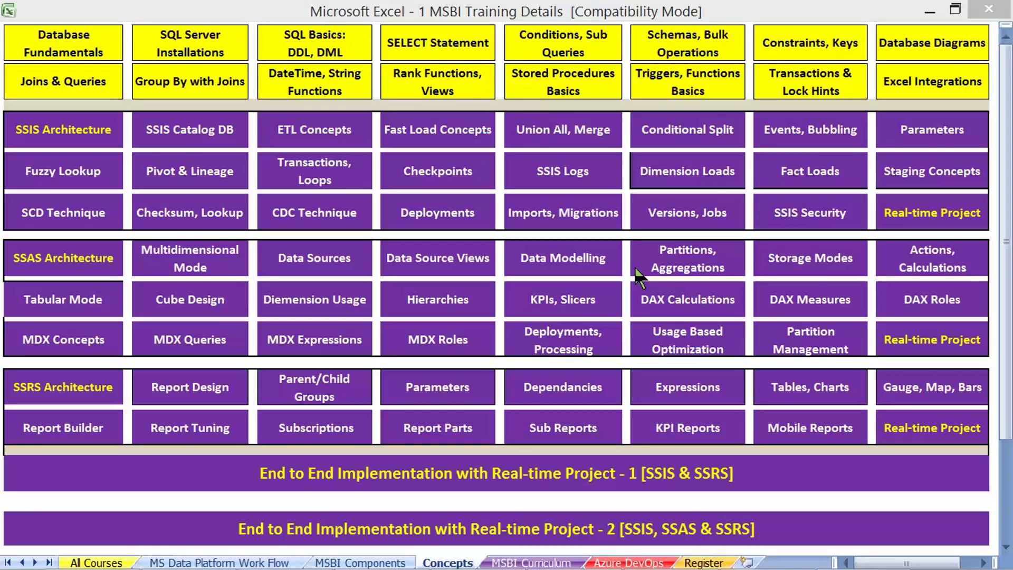
{"action": "left_click", "coordinate": [606, 475]}
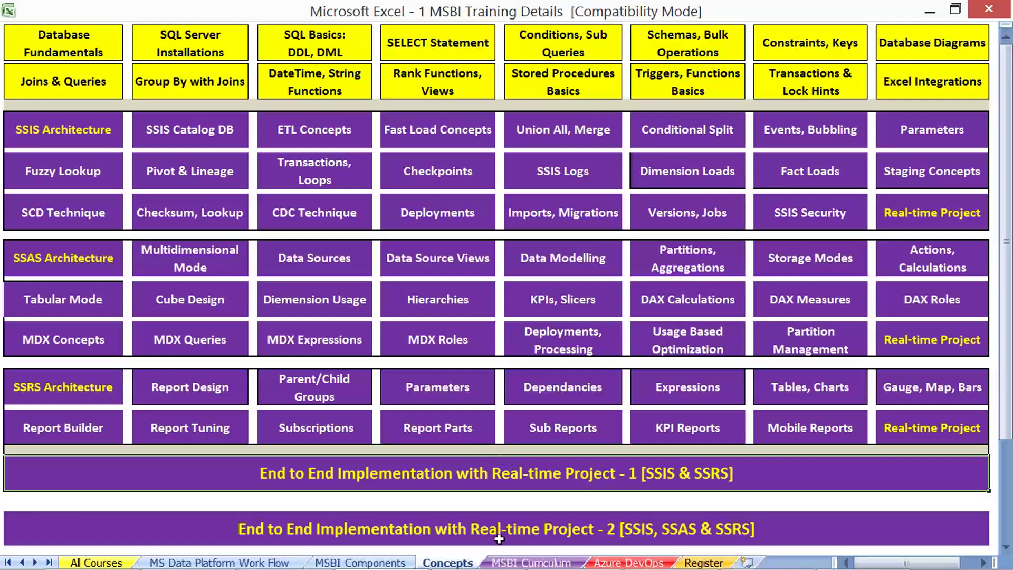
On MSBI Curriculum, highlight the SSIS project take-away lines and the Ch 12 SSAS project heading.
{"action": "left_click", "coordinate": [522, 562]}
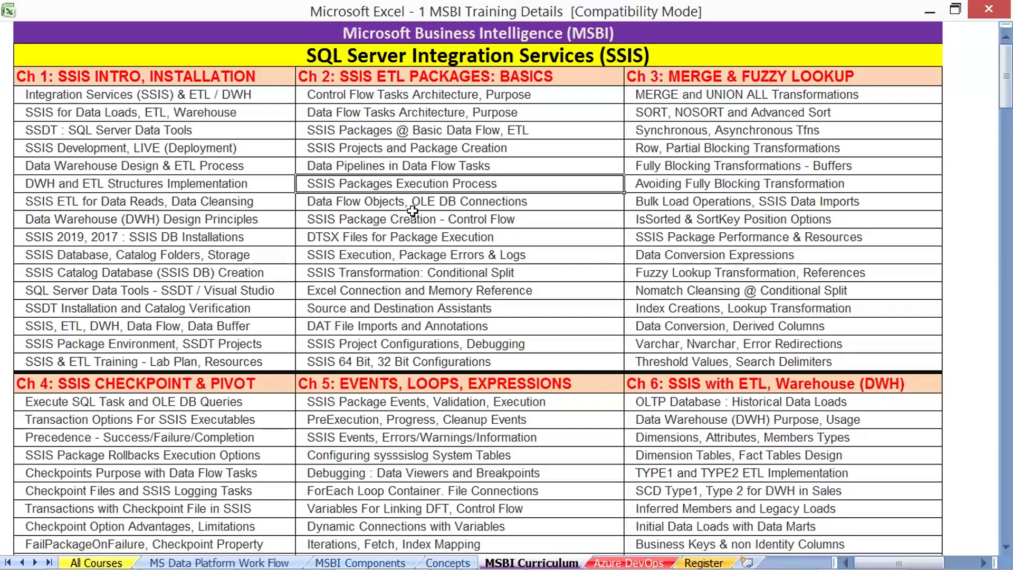
{"action": "scroll", "coordinate": [412, 210], "scroll_direction": "down", "scroll_amount": 5}
{"action": "scroll", "coordinate": [411, 210], "scroll_direction": "down", "scroll_amount": 3}
{"action": "scroll", "coordinate": [411, 209], "scroll_direction": "down", "scroll_amount": 3}
{"action": "scroll", "coordinate": [411, 209], "scroll_direction": "down", "scroll_amount": 3}
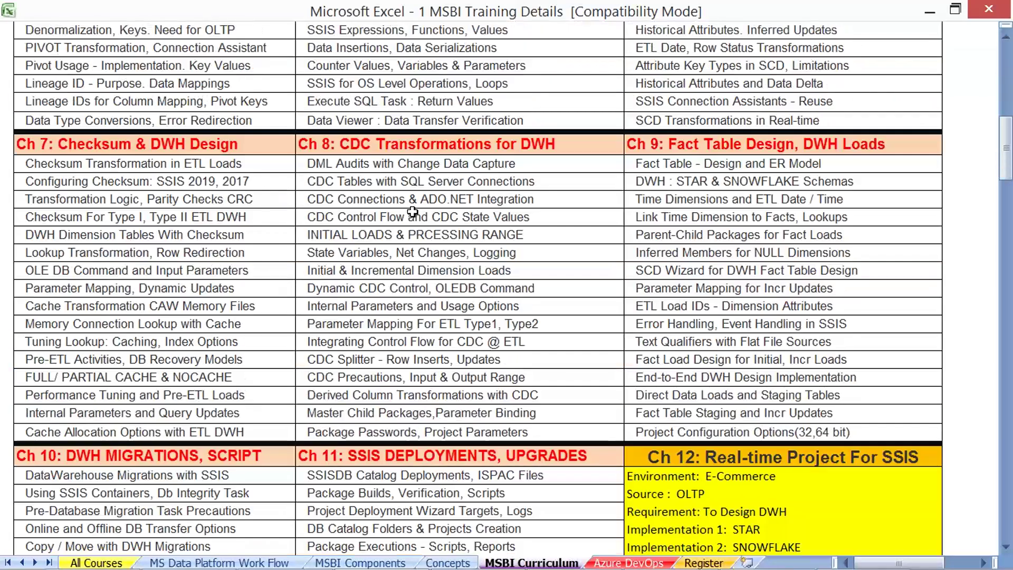
{"action": "scroll", "coordinate": [412, 212], "scroll_direction": "down", "scroll_amount": 6}
{"action": "scroll", "coordinate": [412, 213], "scroll_direction": "down", "scroll_amount": 3}
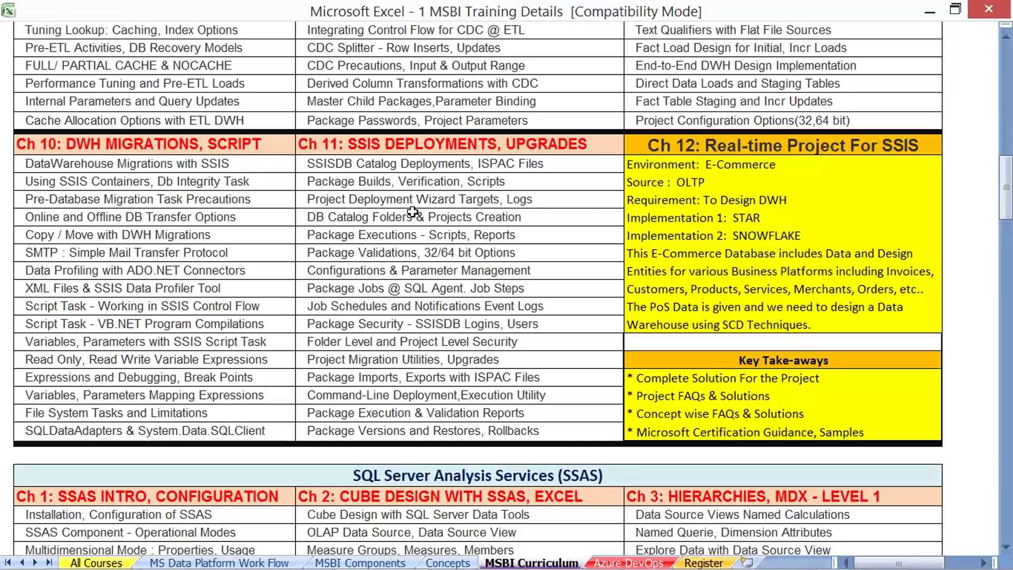
{"action": "left_click", "coordinate": [736, 164]}
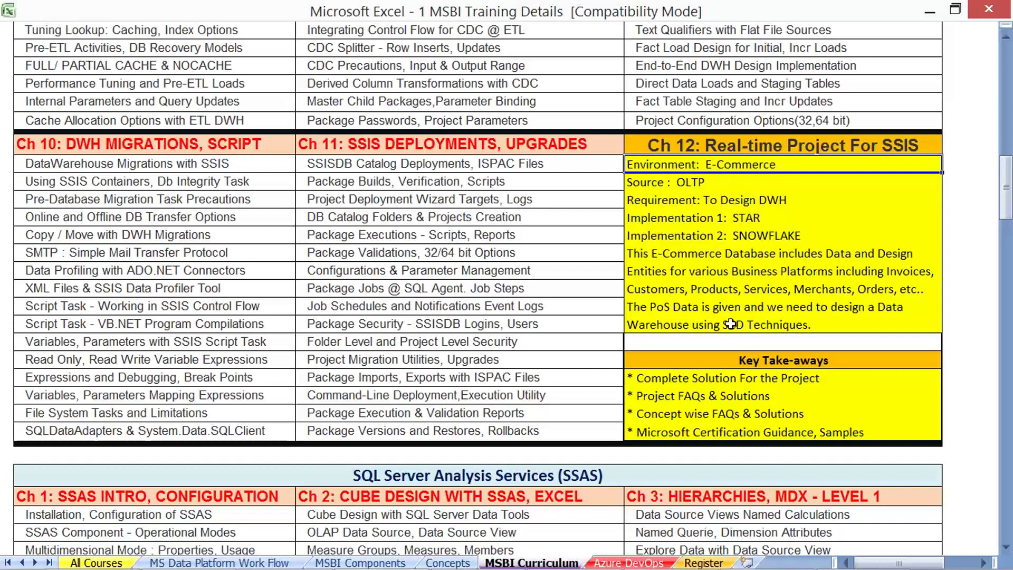
{"action": "left_click", "coordinate": [675, 379]}
{"action": "left_click", "coordinate": [679, 398]}
{"action": "left_click_drag", "start_coordinate": [680, 398], "coordinate": [689, 432]}
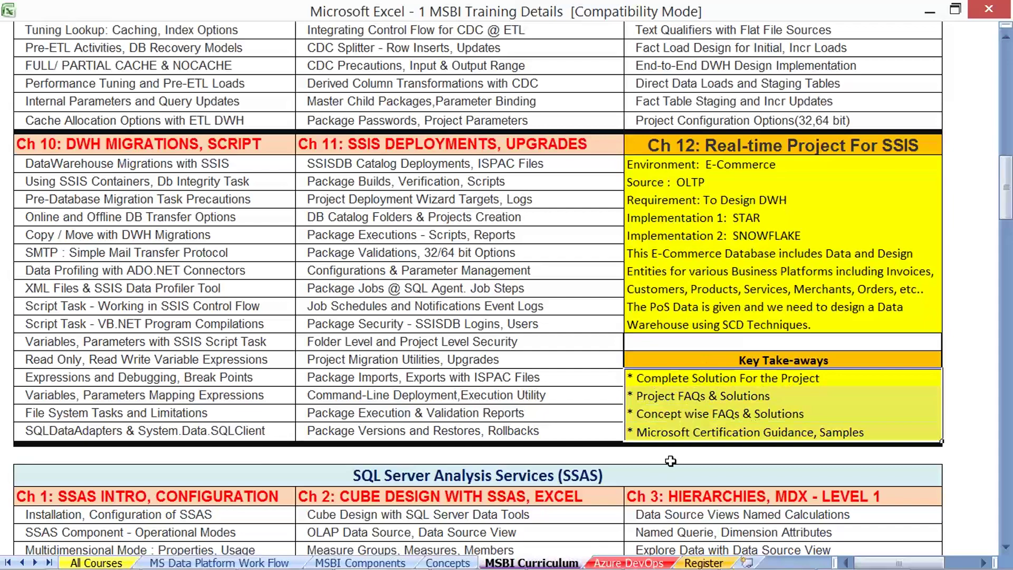
{"action": "scroll", "coordinate": [670, 460], "scroll_direction": "down", "scroll_amount": 5}
{"action": "scroll", "coordinate": [670, 462], "scroll_direction": "down", "scroll_amount": 5}
{"action": "scroll", "coordinate": [712, 443], "scroll_direction": "down", "scroll_amount": 5}
{"action": "scroll", "coordinate": [749, 430], "scroll_direction": "down", "scroll_amount": 5}
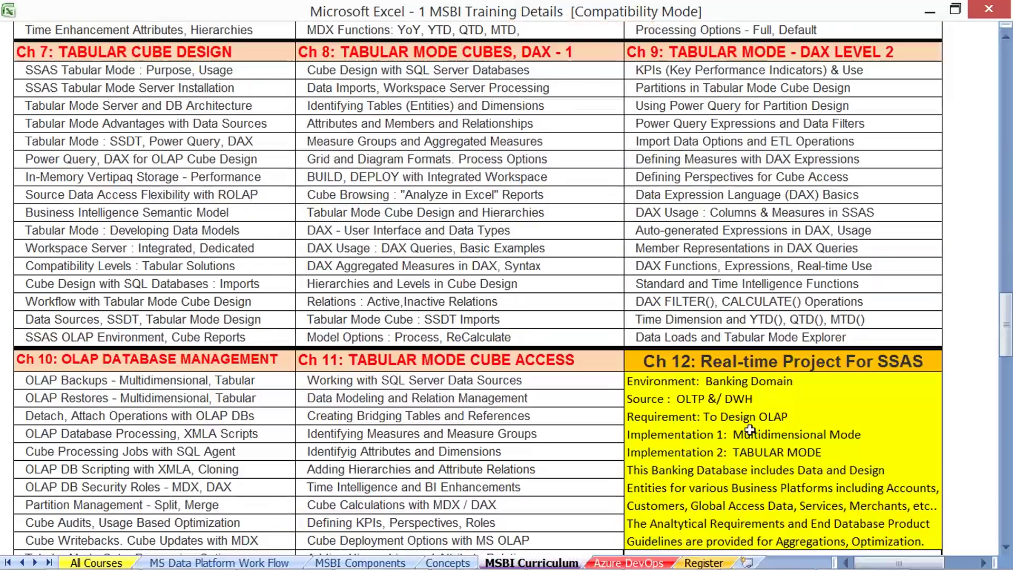
{"action": "scroll", "coordinate": [749, 430], "scroll_direction": "down", "scroll_amount": 4}
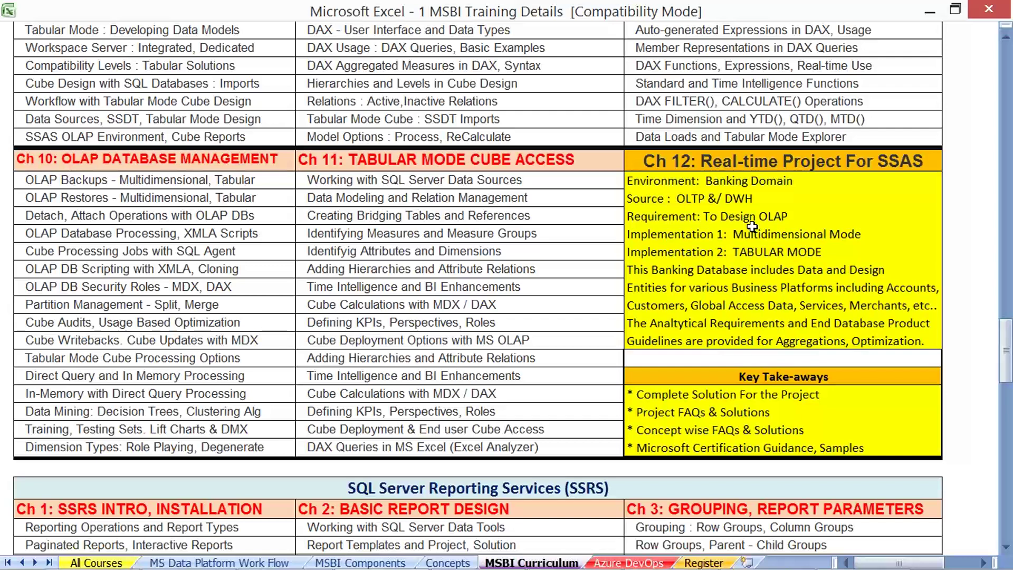
{"action": "left_click", "coordinate": [821, 159]}
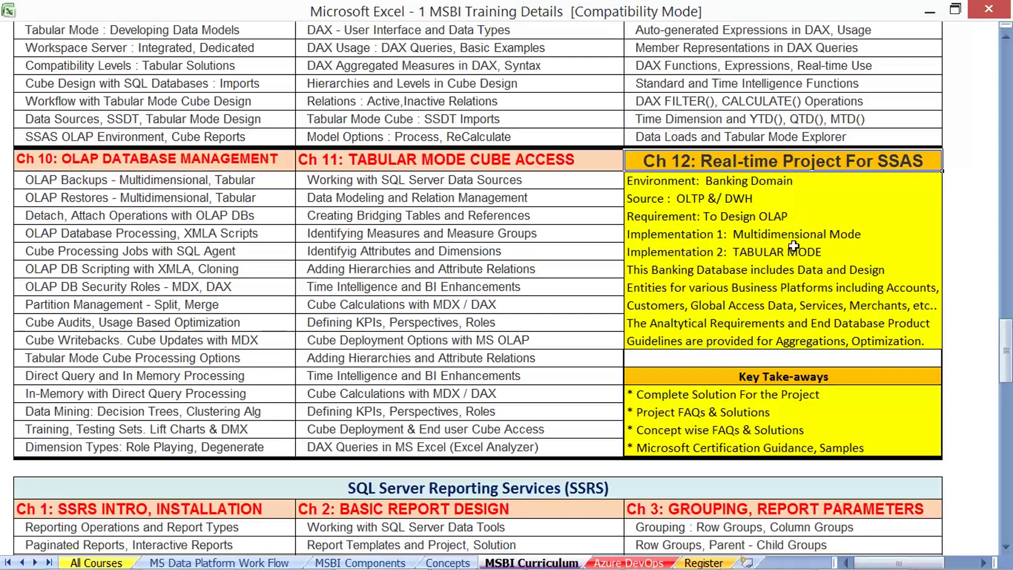
{"action": "scroll", "coordinate": [593, 346], "scroll_direction": "down", "scroll_amount": 8}
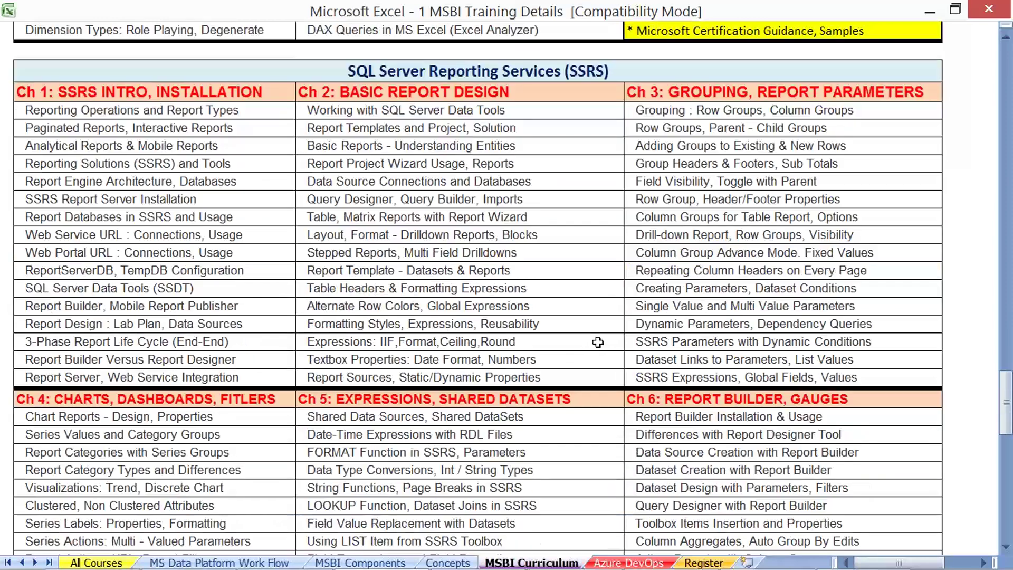
Browse the Azure DevOps sheet's Azure Fundamentals topics, then switch to the All Courses sheet.
{"action": "left_click", "coordinate": [628, 562]}
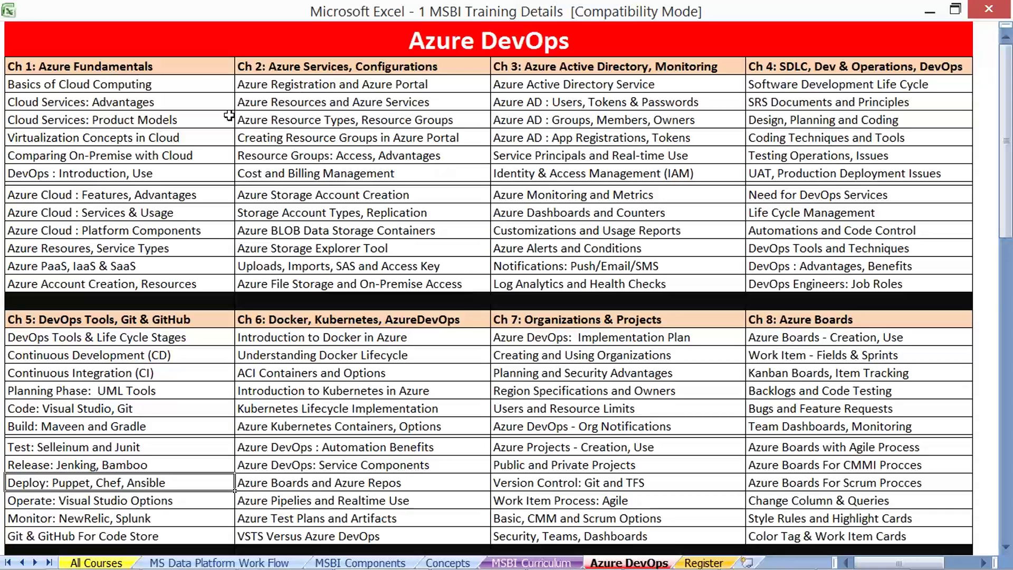
{"action": "left_click_drag", "start_coordinate": [108, 70], "coordinate": [317, 119]}
{"action": "left_click", "coordinate": [597, 241]}
{"action": "scroll", "coordinate": [383, 387], "scroll_direction": "down", "scroll_amount": 5}
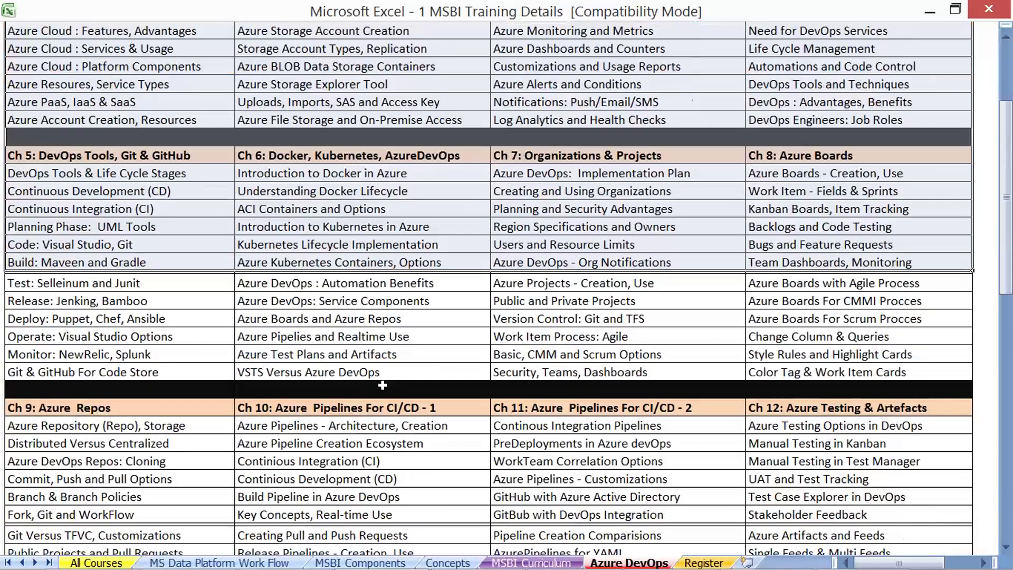
{"action": "scroll", "coordinate": [383, 388], "scroll_direction": "down", "scroll_amount": 5}
{"action": "scroll", "coordinate": [383, 387], "scroll_direction": "up", "scroll_amount": 4}
{"action": "scroll", "coordinate": [383, 387], "scroll_direction": "up", "scroll_amount": 2}
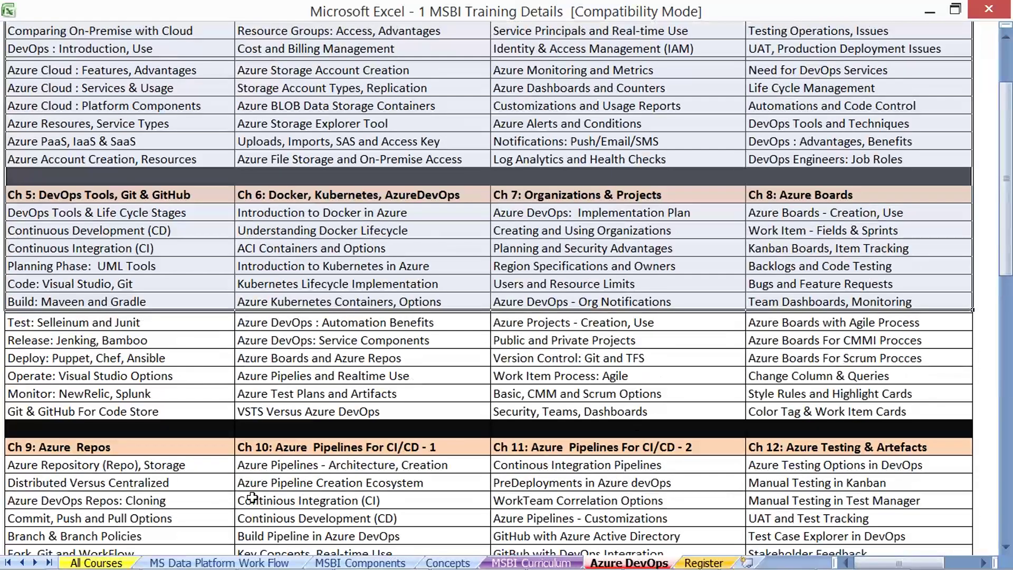
{"action": "left_click", "coordinate": [96, 563]}
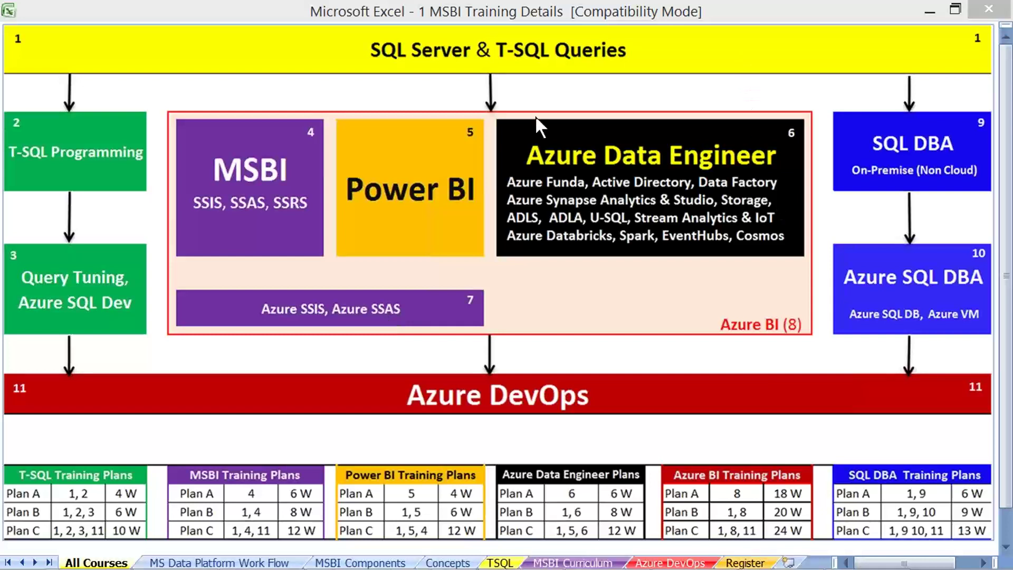
Highlight the TSQL sheet's Ch 1–4 topics, then return to the All Courses sheet.
{"action": "left_click", "coordinate": [500, 563]}
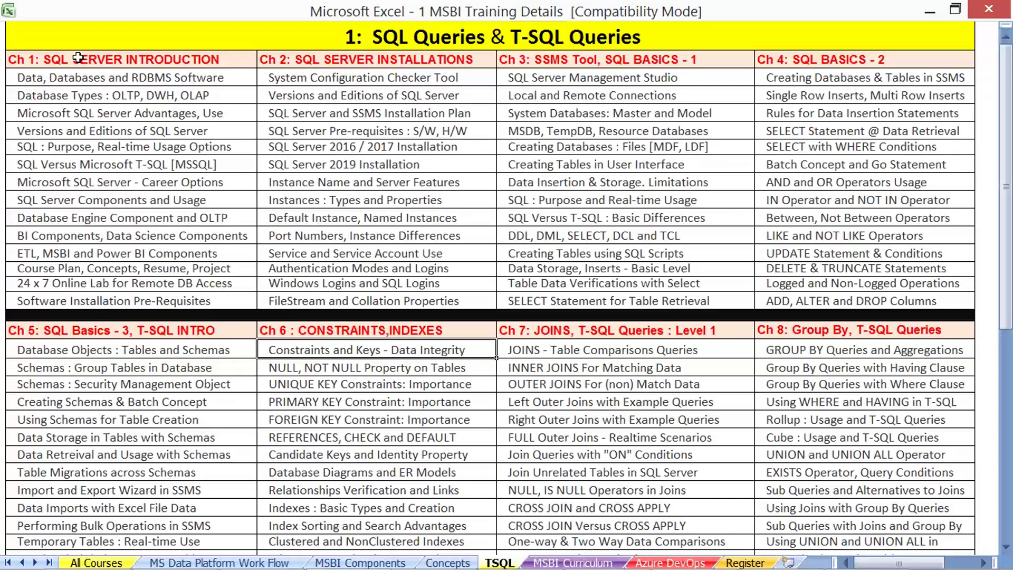
{"action": "left_click_drag", "start_coordinate": [69, 60], "coordinate": [815, 273]}
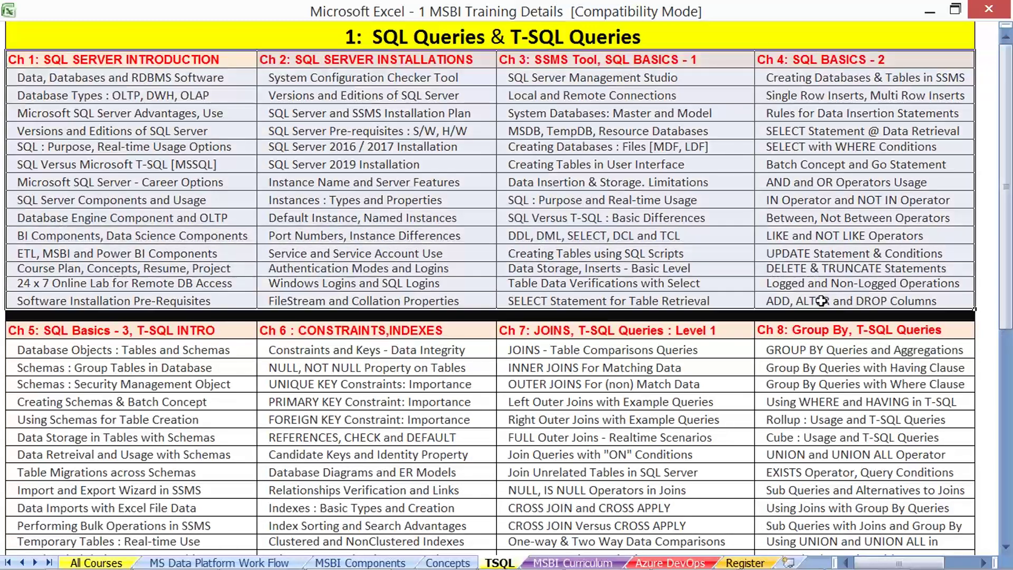
{"action": "scroll", "coordinate": [424, 293], "scroll_direction": "down", "scroll_amount": 3}
{"action": "scroll", "coordinate": [424, 293], "scroll_direction": "down", "scroll_amount": 2}
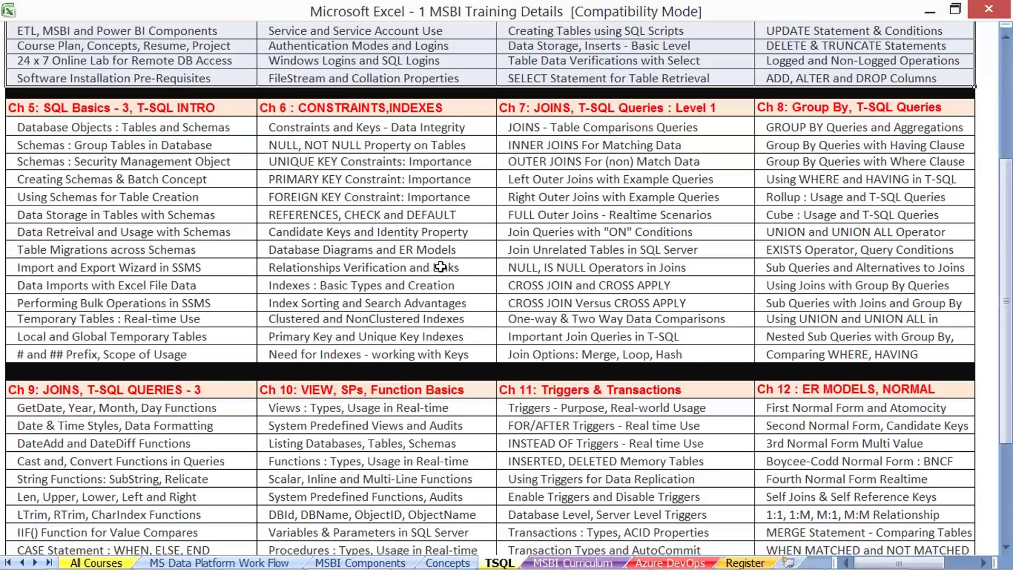
{"action": "scroll", "coordinate": [440, 267], "scroll_direction": "down", "scroll_amount": 2}
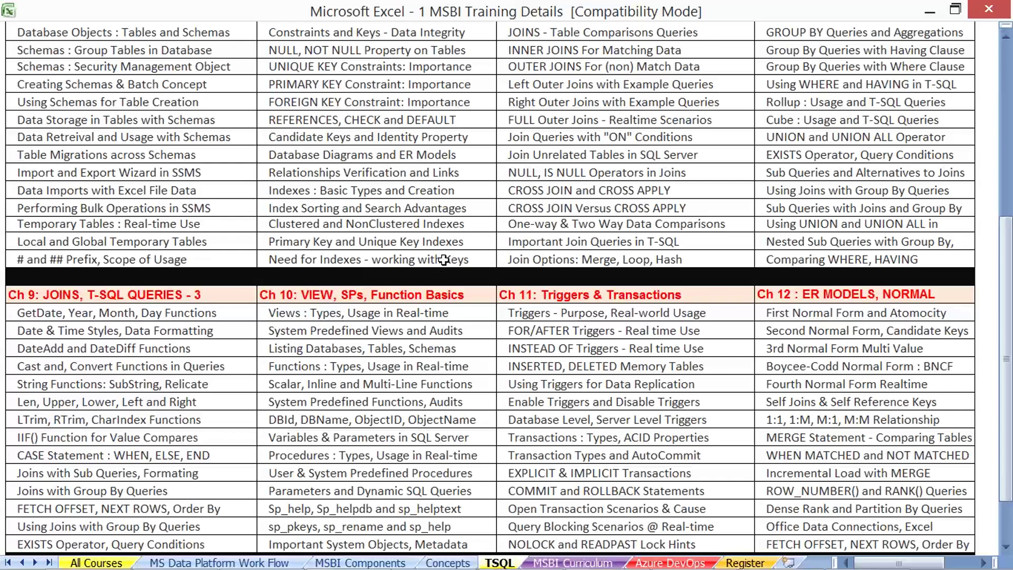
{"action": "scroll", "coordinate": [837, 340], "scroll_direction": "down", "scroll_amount": 2}
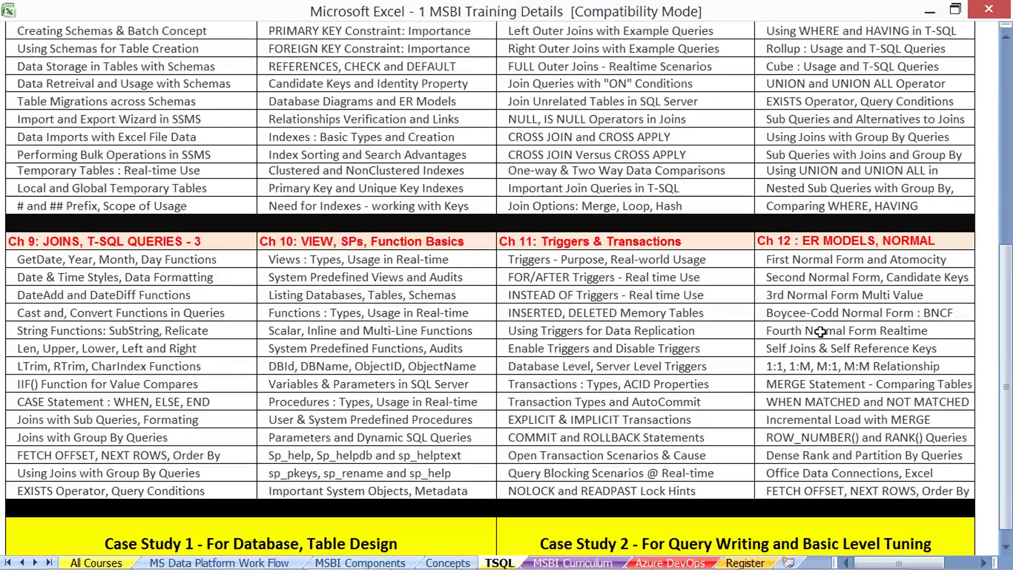
{"action": "scroll", "coordinate": [832, 336], "scroll_direction": "down", "scroll_amount": 2}
{"action": "scroll", "coordinate": [820, 332], "scroll_direction": "up", "scroll_amount": 1}
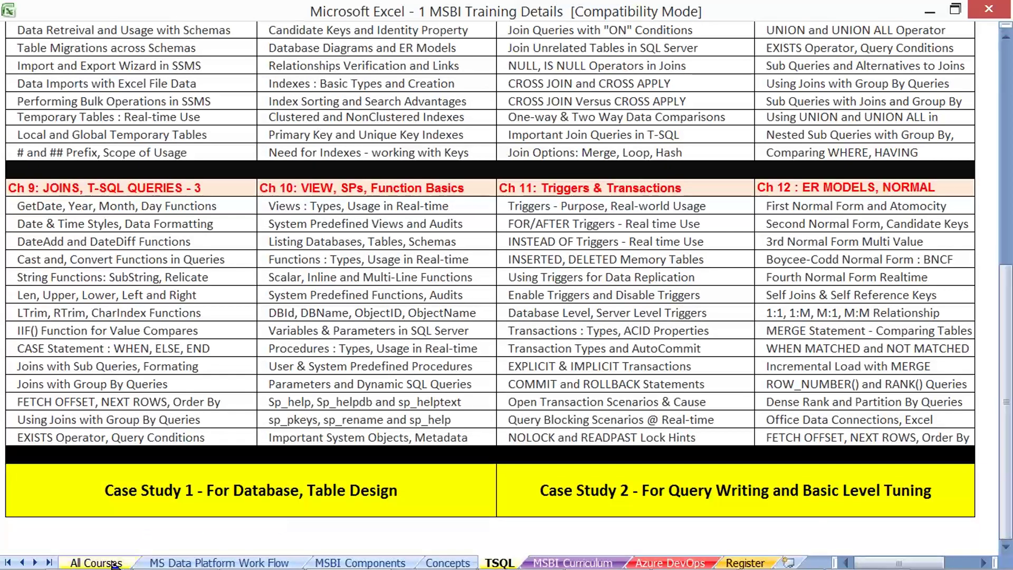
{"action": "left_click", "coordinate": [96, 564]}
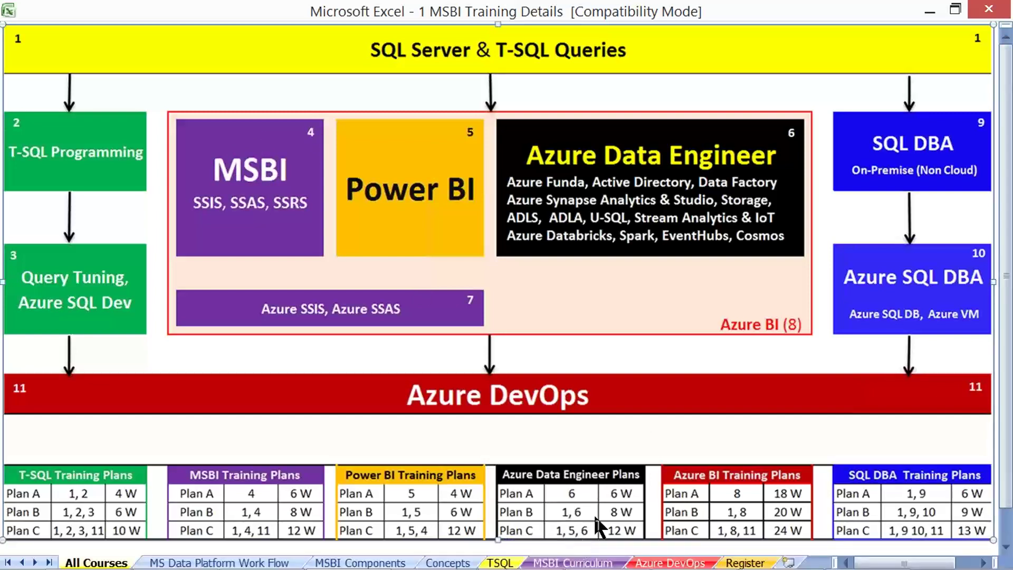
Pass through MSBI Curriculum to the Register sheet, select the Self-Paced Videos block, and save.
{"action": "left_click", "coordinate": [574, 563]}
{"action": "scroll", "coordinate": [500, 169], "scroll_direction": "up", "scroll_amount": 3}
{"action": "scroll", "coordinate": [500, 169], "scroll_direction": "up", "scroll_amount": 5}
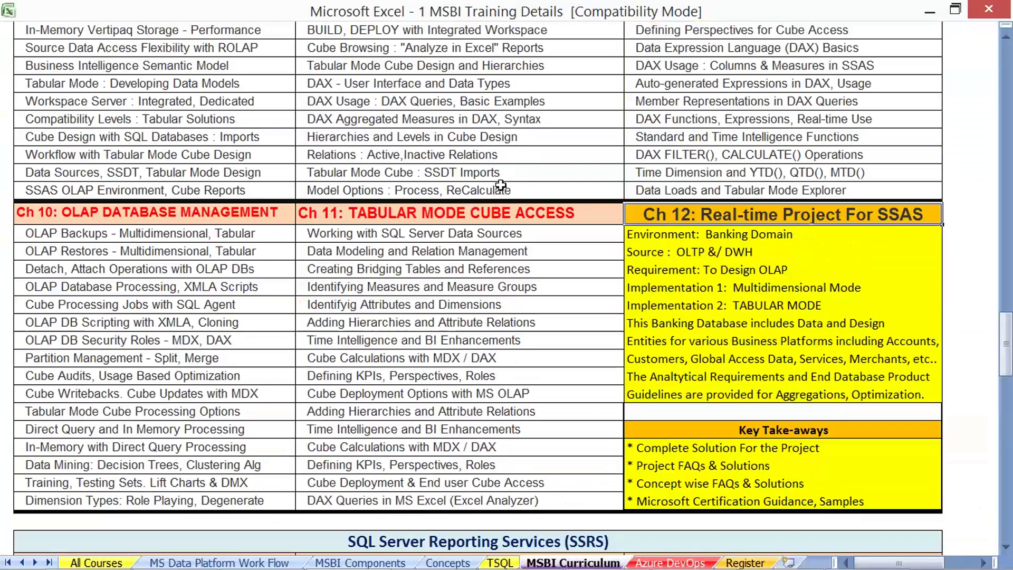
{"action": "scroll", "coordinate": [500, 169], "scroll_direction": "up", "scroll_amount": 5}
{"action": "scroll", "coordinate": [500, 170], "scroll_direction": "up", "scroll_amount": 5}
{"action": "scroll", "coordinate": [500, 170], "scroll_direction": "up", "scroll_amount": 5}
{"action": "scroll", "coordinate": [501, 167], "scroll_direction": "up", "scroll_amount": 5}
{"action": "scroll", "coordinate": [500, 166], "scroll_direction": "up", "scroll_amount": 5}
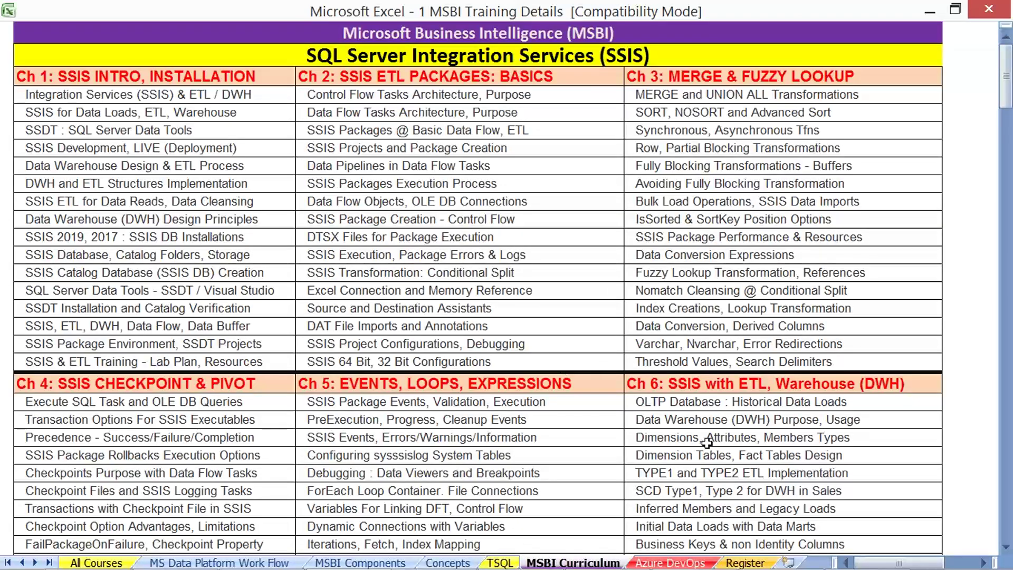
{"action": "left_click", "coordinate": [745, 563]}
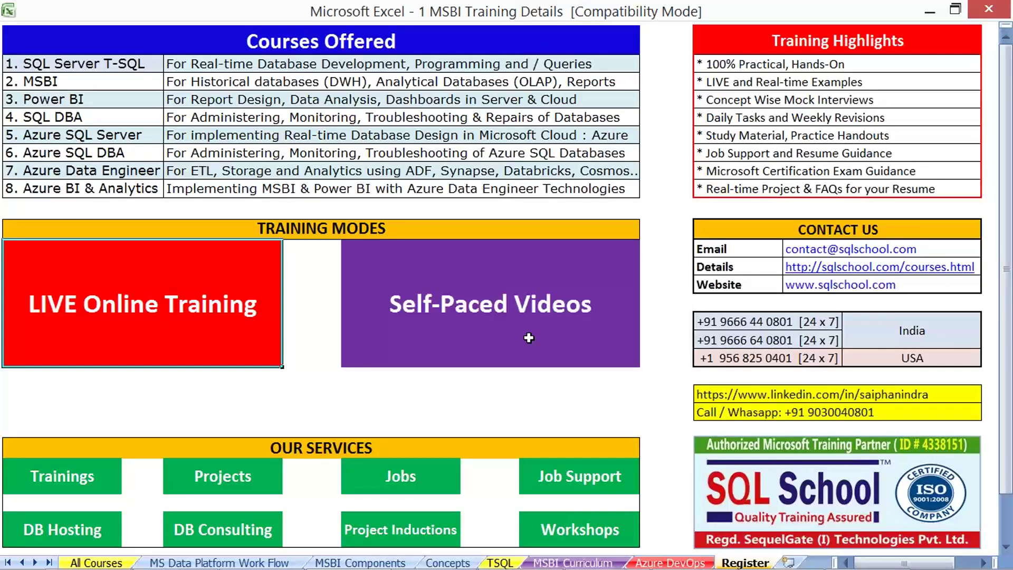
{"action": "left_click", "coordinate": [516, 331]}
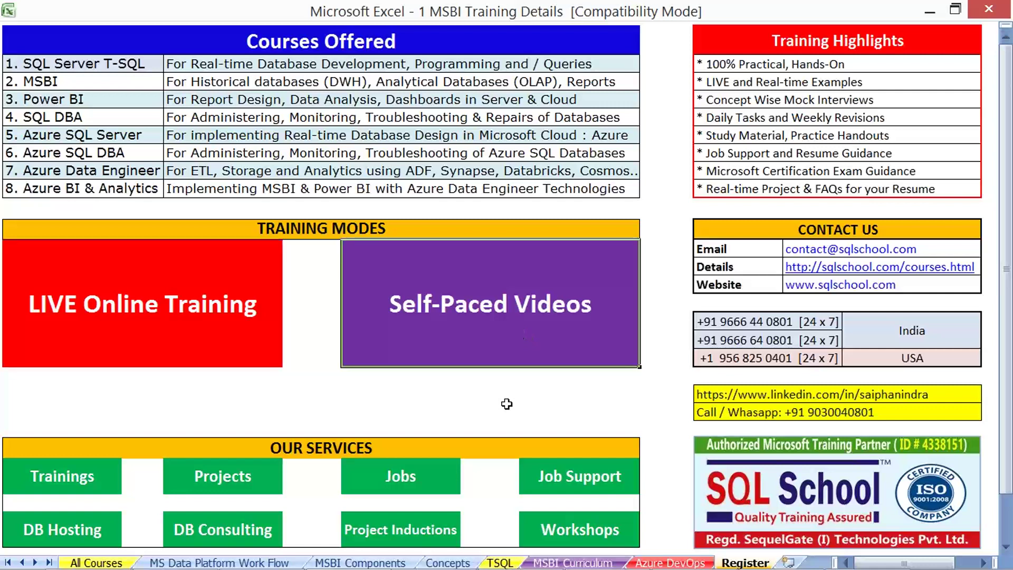
{"action": "left_click", "coordinate": [507, 404]}
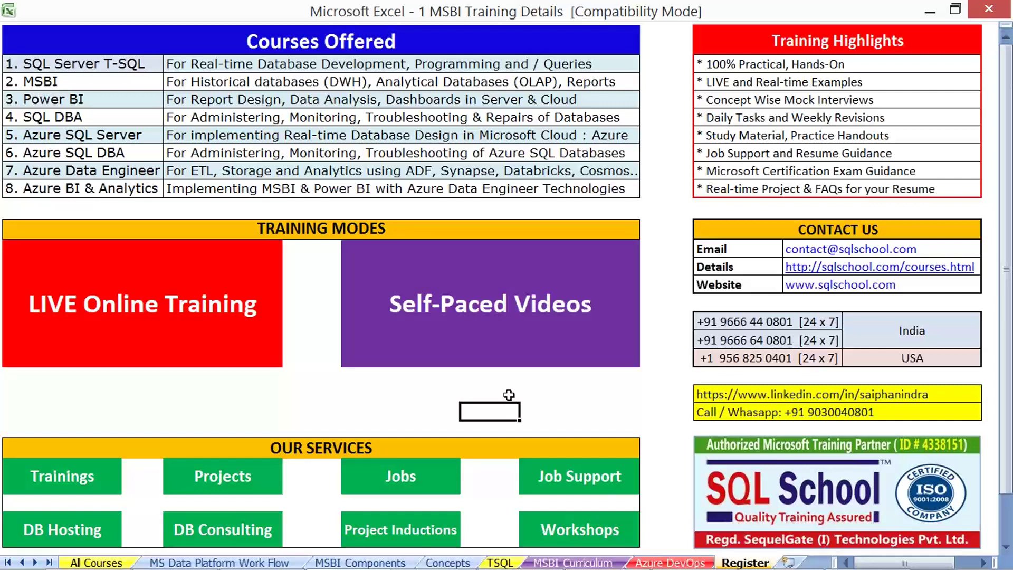
{"action": "key", "text": "ctrl+s"}
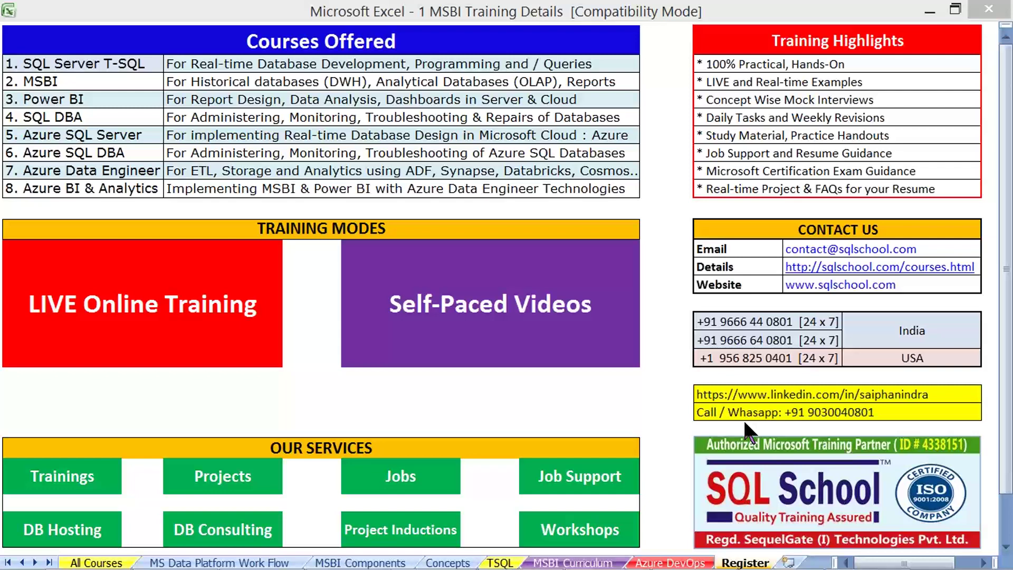
In the MSBI DEMO notes, select from the DATA line through the MSBI section.
{"action": "key", "text": "alt+Tab"}
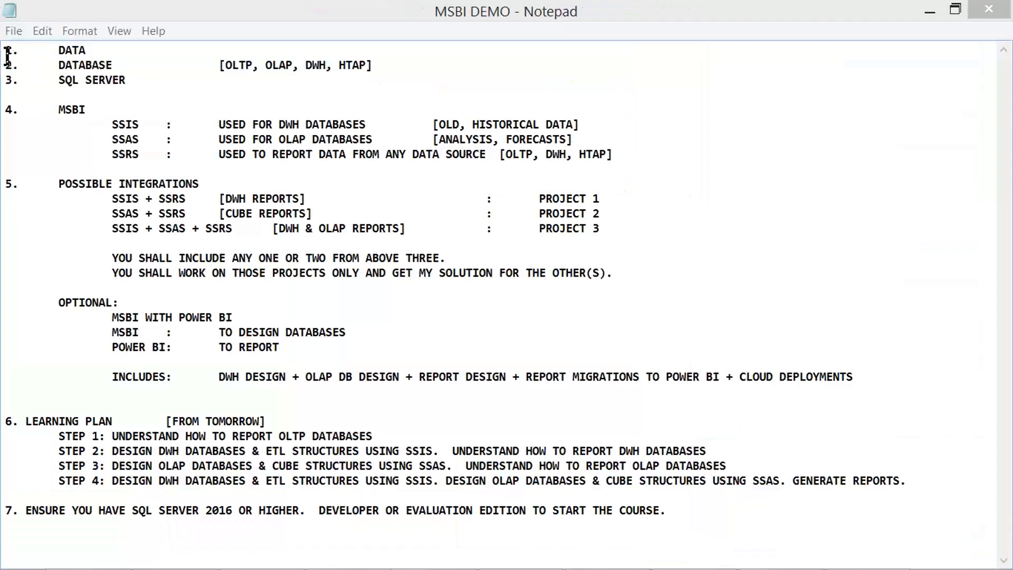
{"action": "mouse_move", "coordinate": [6, 50]}
{"action": "left_mouse_down"}
{"action": "mouse_move", "coordinate": [89, 51]}
{"action": "mouse_move", "coordinate": [136, 75]}
{"action": "mouse_move", "coordinate": [383, 64]}
{"action": "left_mouse_up"}
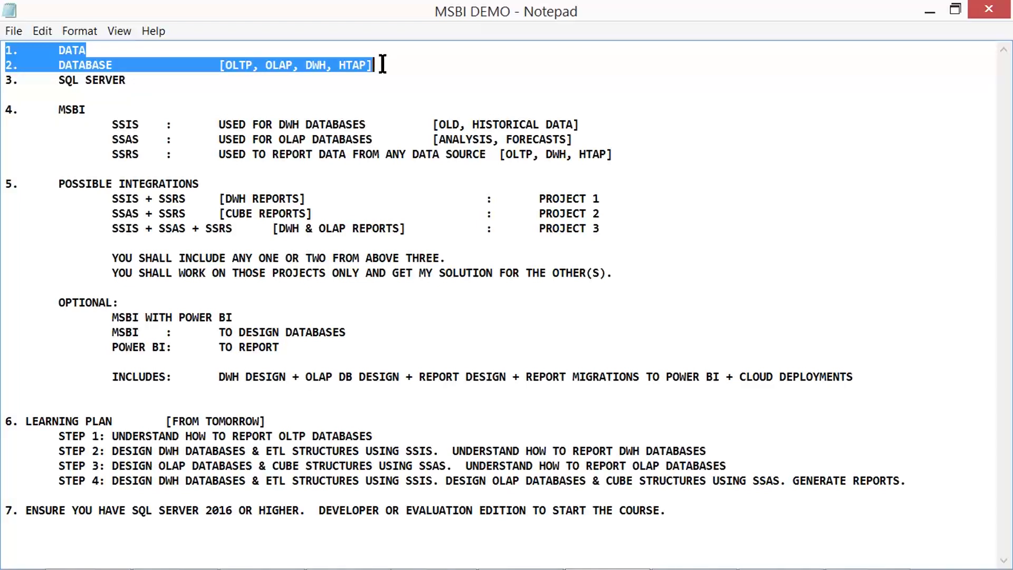
{"action": "left_click_drag", "start_coordinate": [383, 64], "coordinate": [625, 154]}
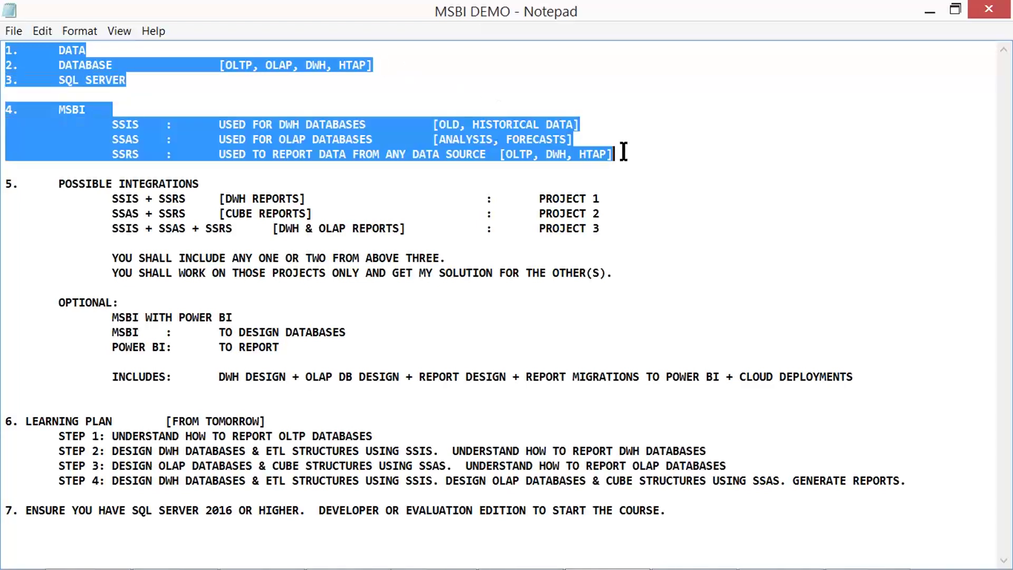
Tab-align the [OLD, HISTORICAL DATA], [ANALYSIS, FORECASTS] and [OLTP, DWH, HTAP] notes into one column.
{"action": "left_click", "coordinate": [428, 124]}
{"action": "key", "text": "Tab"}
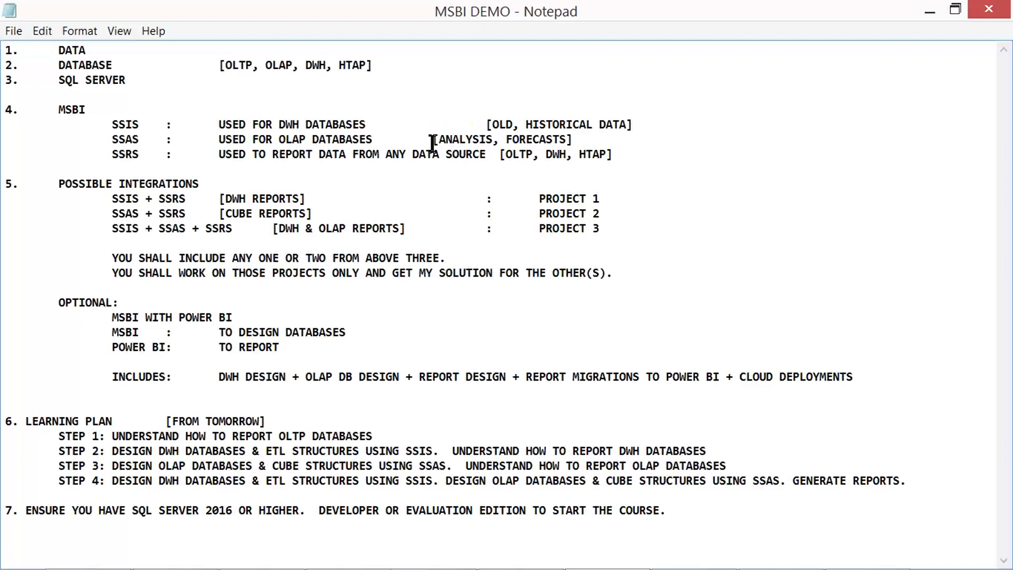
{"action": "left_click", "coordinate": [432, 140]}
{"action": "key", "text": "Tab"}
{"action": "key", "text": "Tab"}
{"action": "left_click", "coordinate": [485, 125]}
{"action": "key", "text": "Tab"}
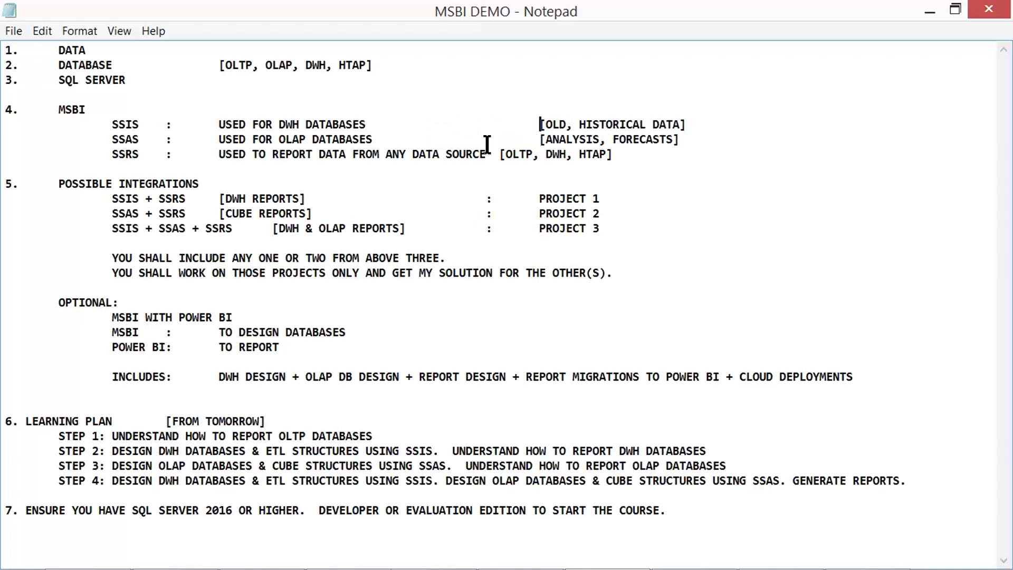
{"action": "left_click", "coordinate": [497, 154]}
{"action": "key", "text": "Tab"}
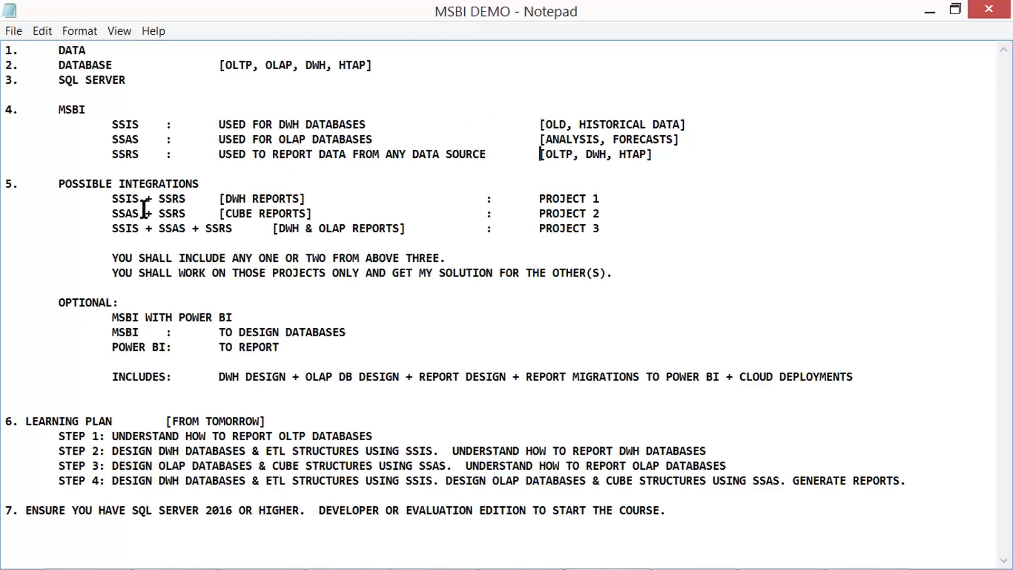
{"action": "left_click_drag", "start_coordinate": [110, 198], "coordinate": [610, 237]}
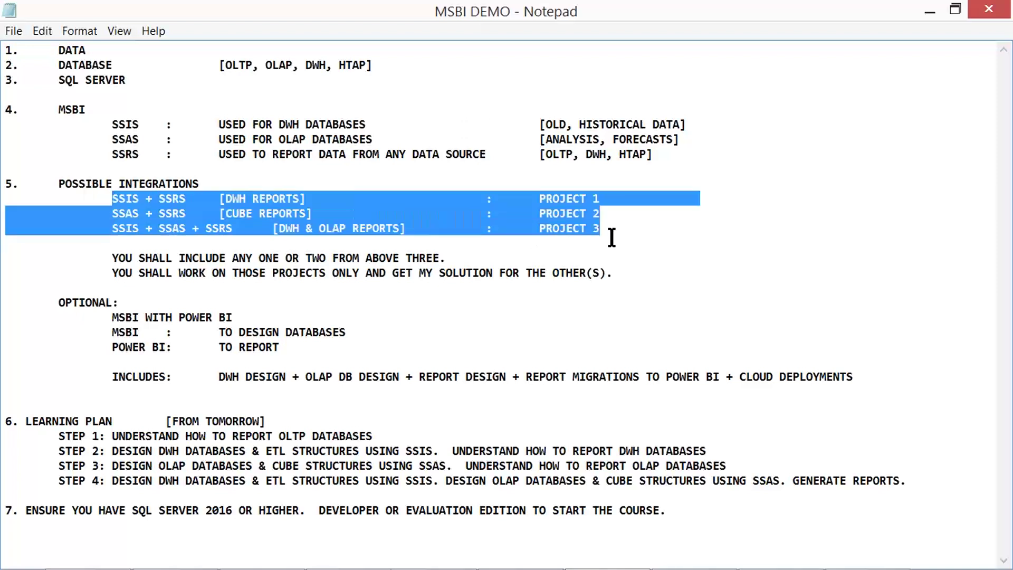
{"action": "left_click", "coordinate": [162, 214]}
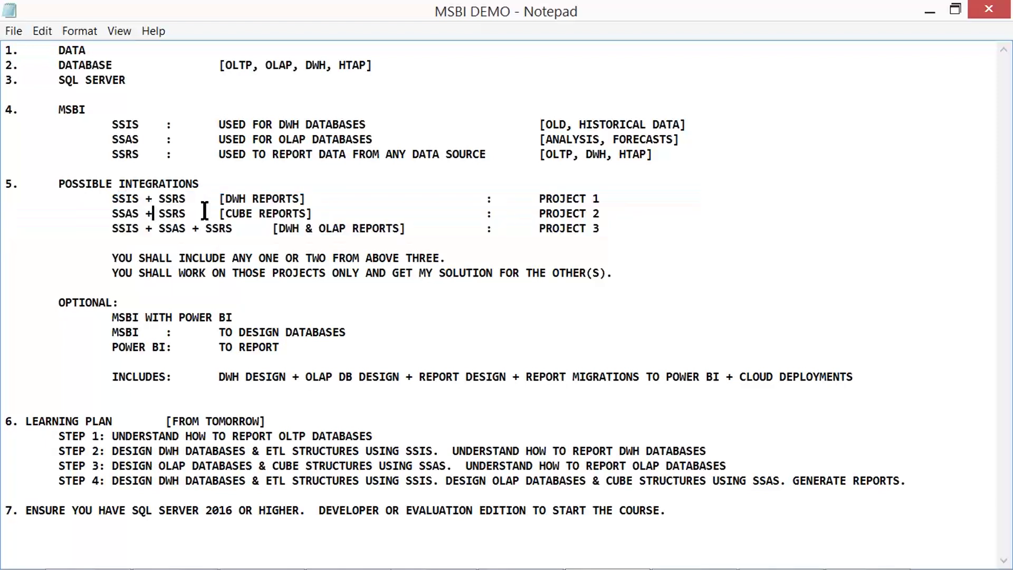
{"action": "left_click_drag", "start_coordinate": [112, 214], "coordinate": [71, 229]}
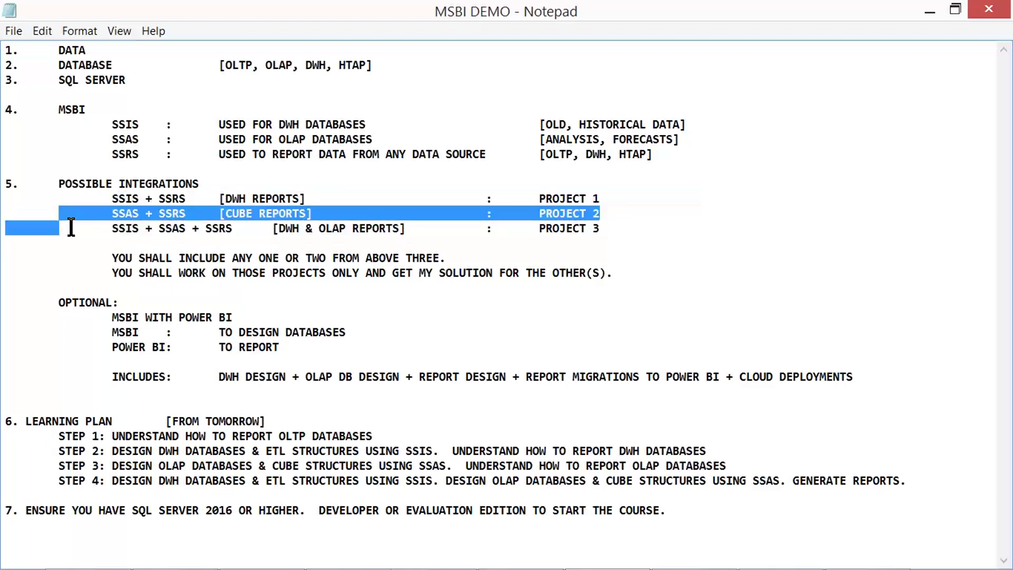
{"action": "left_click", "coordinate": [115, 214]}
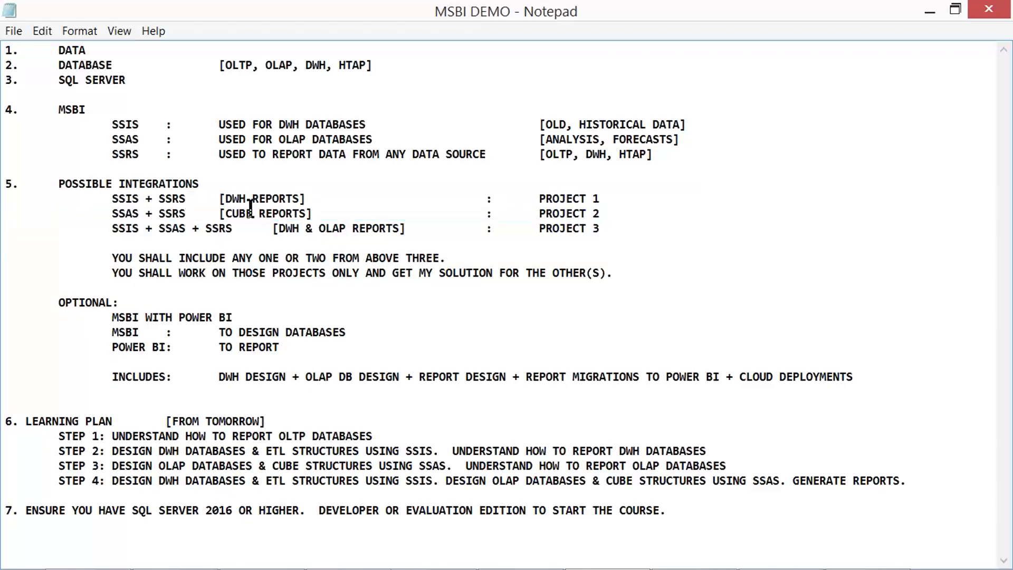
{"action": "left_click", "coordinate": [364, 558]}
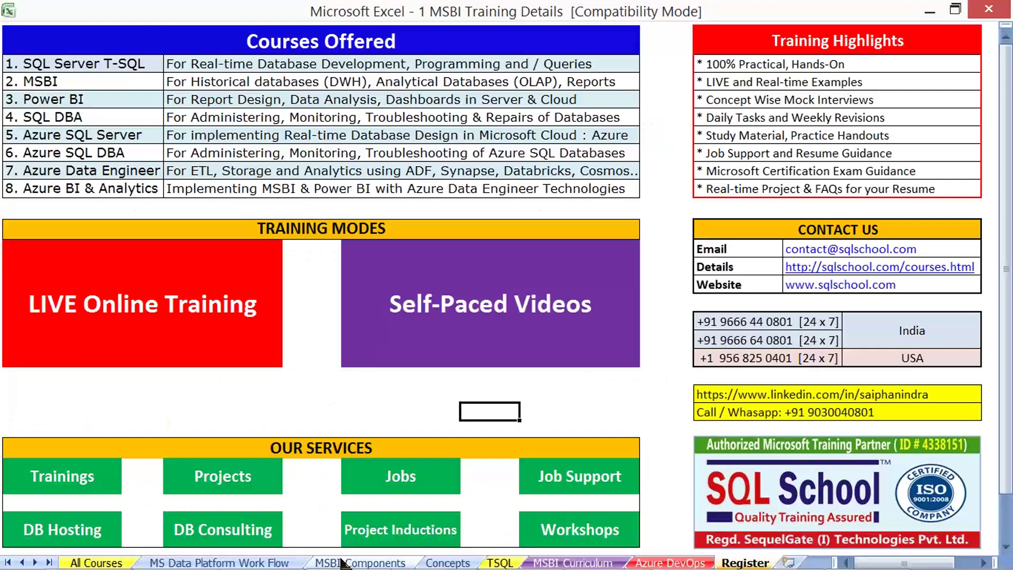
{"action": "left_click", "coordinate": [360, 562]}
{"action": "left_click", "coordinate": [447, 563]}
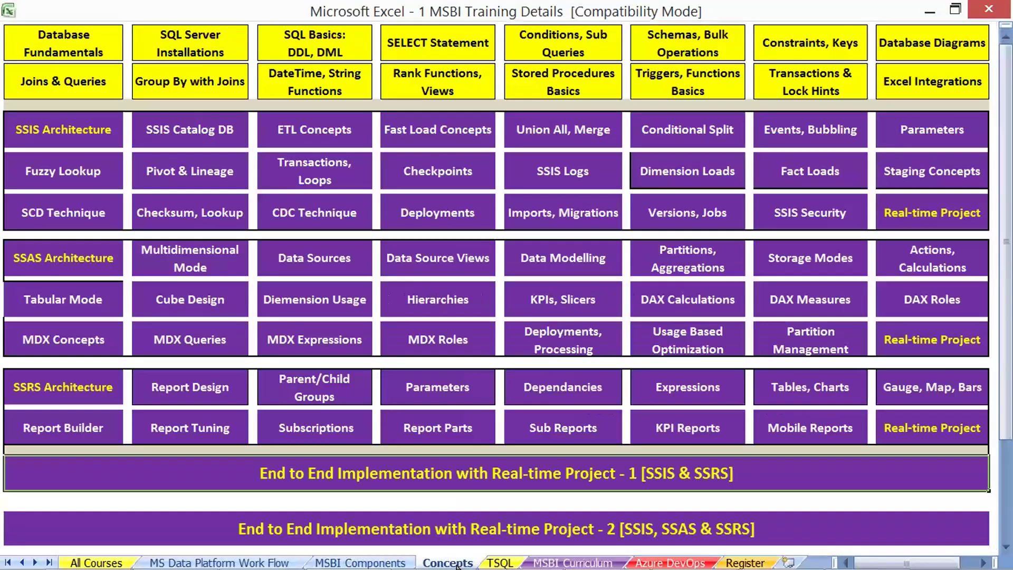
{"action": "left_click", "coordinate": [657, 532]}
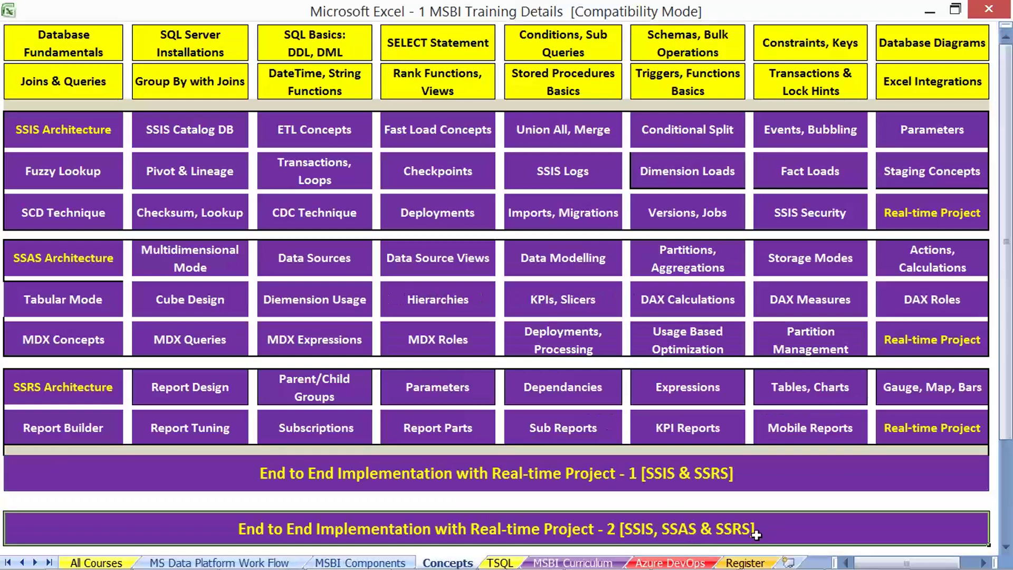
{"action": "key", "text": "alt+Tab"}
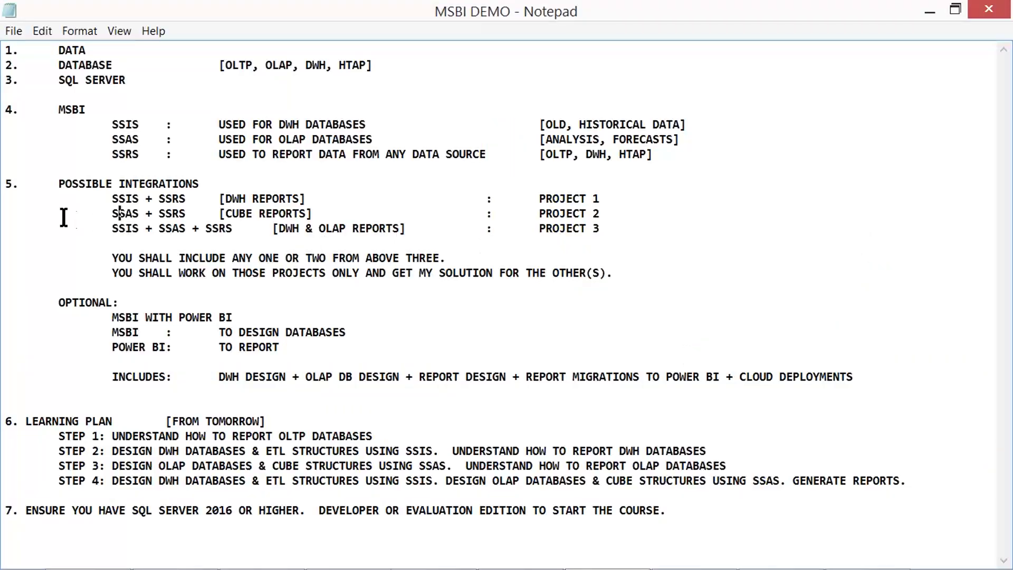
Delete the SSAS + SSRS cube reports line and tab-align [DWH REPORTS] and the Project 3 entry.
{"action": "left_click_drag", "start_coordinate": [601, 213], "coordinate": [47, 229]}
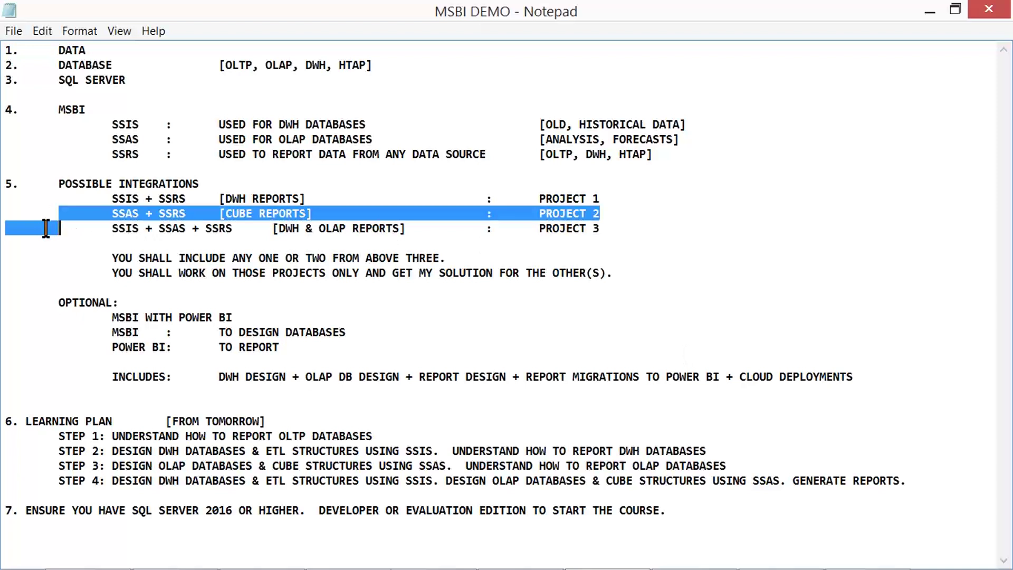
{"action": "key", "text": "Delete"}
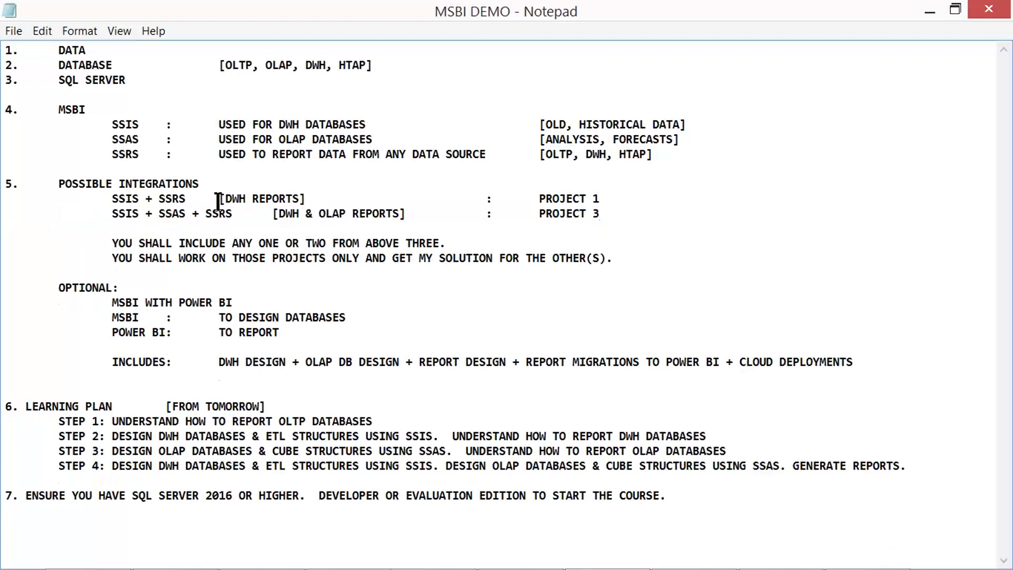
{"action": "left_click", "coordinate": [219, 198]}
{"action": "key", "text": "Tab"}
{"action": "left_click", "coordinate": [489, 214]}
{"action": "key", "text": "Tab"}
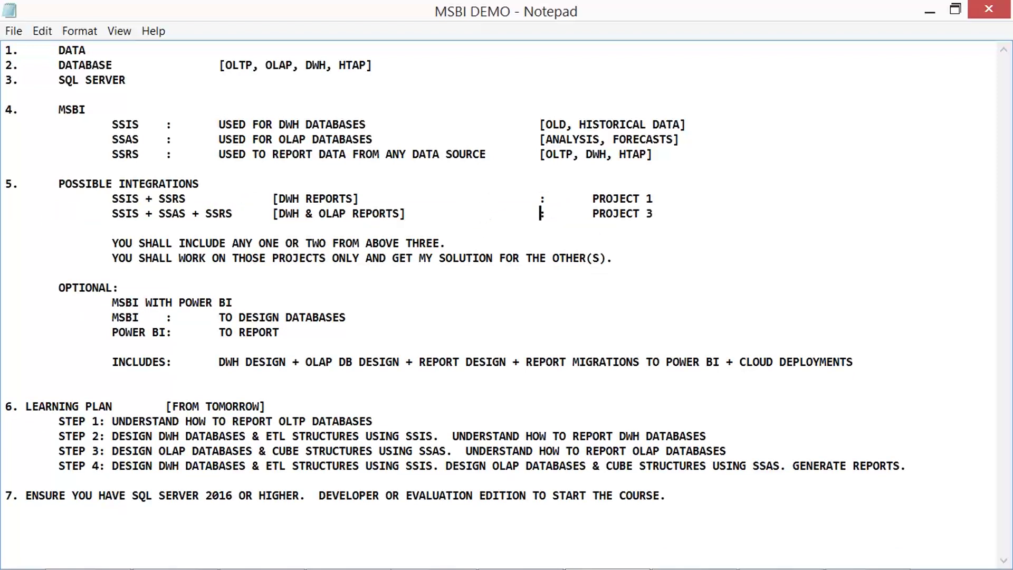
Renumber Project 3 as Project 2 and delete the word THREE.
{"action": "left_click_drag", "start_coordinate": [655, 213], "coordinate": [643, 215]}
{"action": "left_click", "coordinate": [644, 216]}
{"action": "type", "text": "2"}
{"action": "left_click", "coordinate": [661, 214]}
{"action": "double_click", "coordinate": [342, 243]}
{"action": "double_click", "coordinate": [412, 243]}
{"action": "key", "text": "Delete"}
Delete [FROM TOMORROW], add a blank line before item 7, and select item 7's text.
{"action": "left_click_drag", "start_coordinate": [166, 406], "coordinate": [285, 405]}
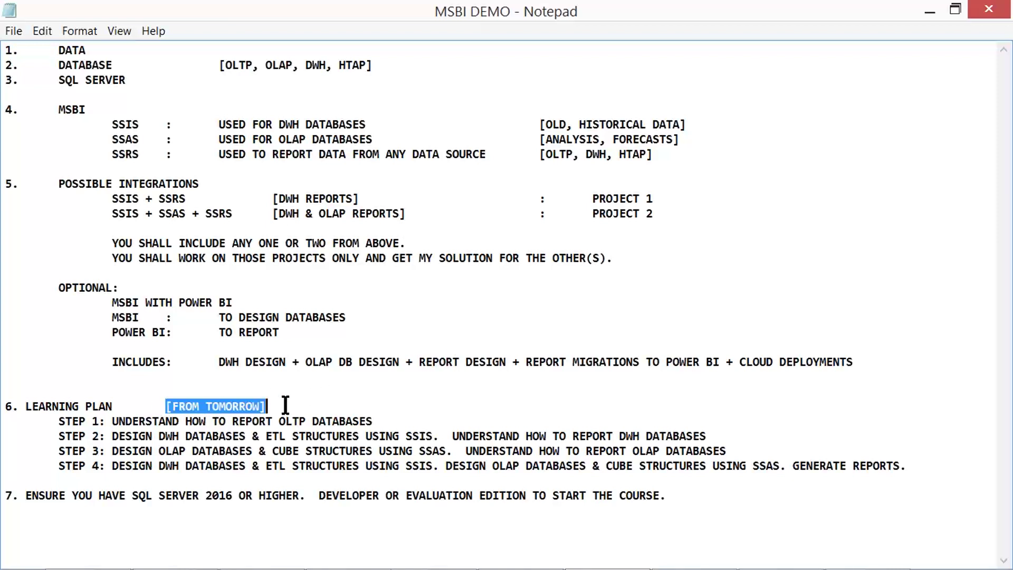
{"action": "key", "text": "Delete"}
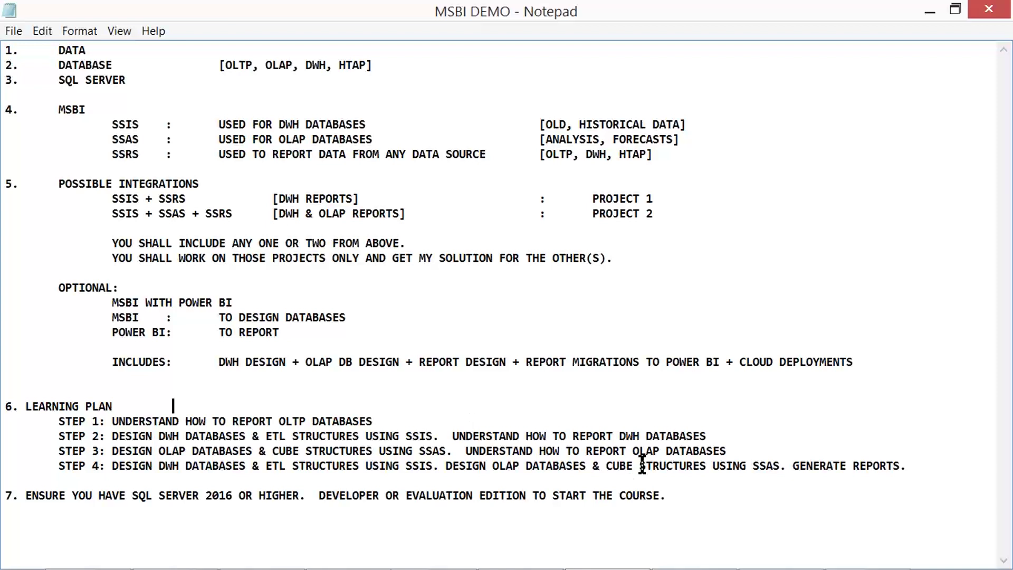
{"action": "left_click", "coordinate": [7, 495]}
{"action": "key", "text": "Return"}
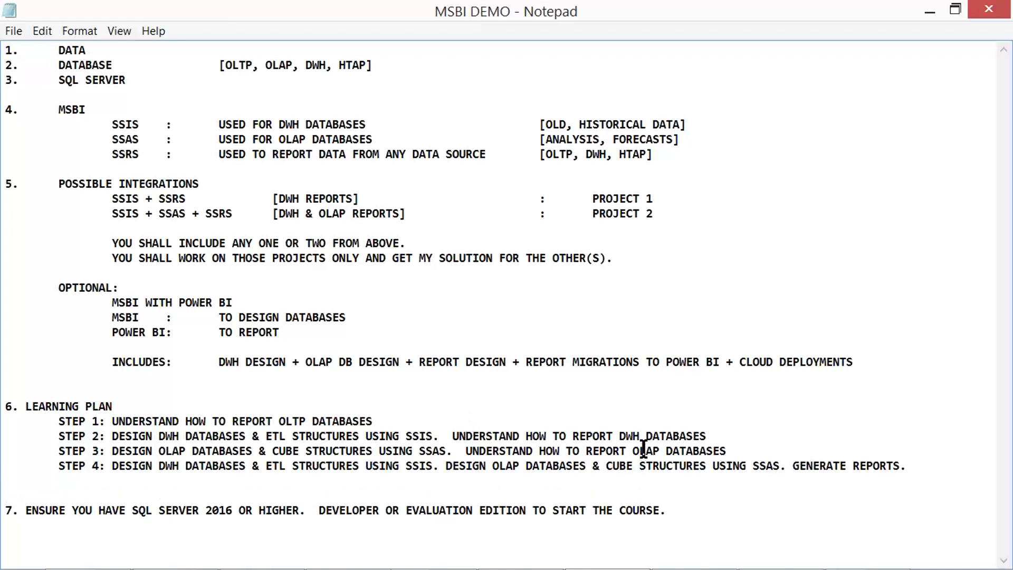
{"action": "left_click_drag", "start_coordinate": [27, 511], "coordinate": [687, 497]}
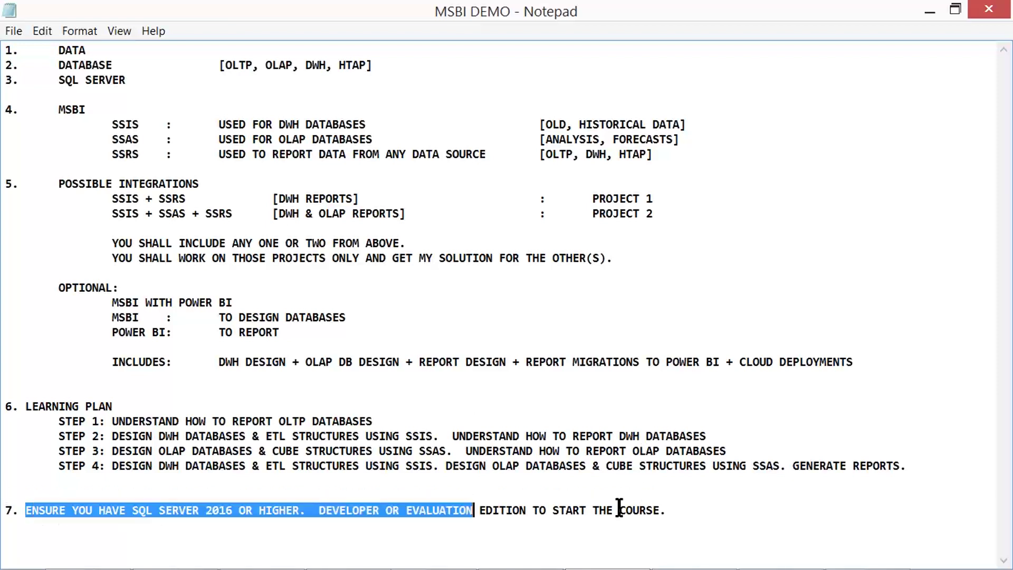
{"action": "type", "text": "opt"}
Write Option 1, start directly with MSBI if aware of T-SQL constraints and joins, and fix brackets.
{"action": "key", "text": "BackSpace"}
{"action": "key", "text": "BackSpace"}
{"action": "key", "text": "BackSpace"}
{"action": "type", "text": "OPTION 1:\tYOU SHALL D"}
{"action": "key", "text": "BackSpace"}
{"action": "type", "text": "START DIRECTLY WITH MSBI.  "}
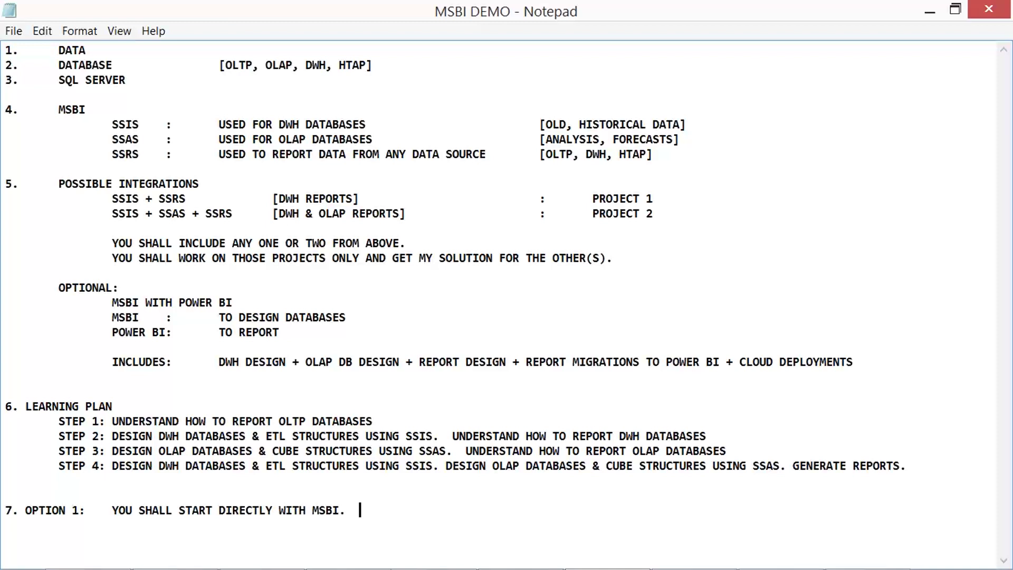
{"action": "type", "text": "YOU "}
{"action": "type", "text": "SHALL REVISE"}
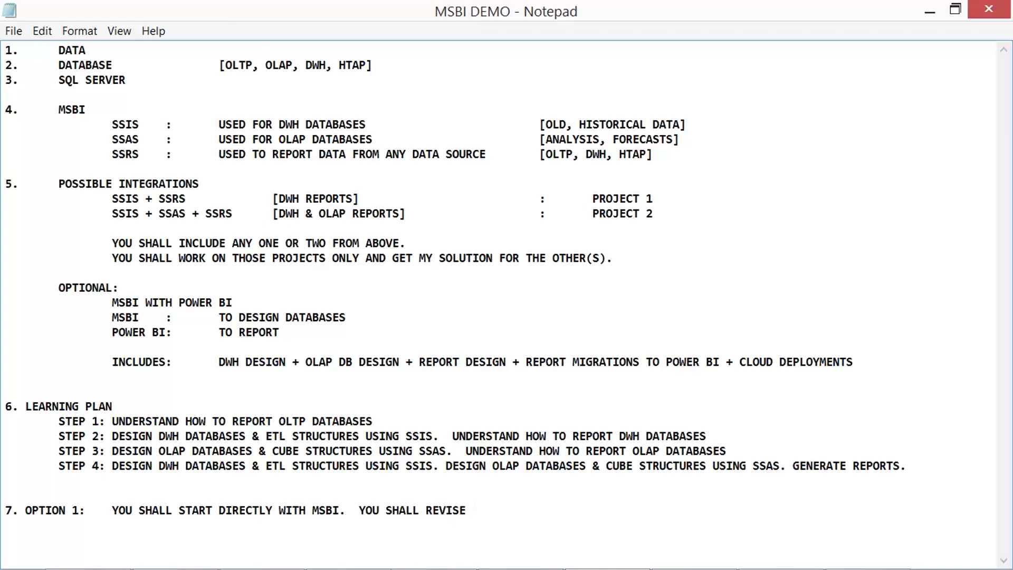
{"action": "key", "text": "BackSpace"}
{"action": "key", "text": "BackSpace"}
{"action": "key", "text": "BackSpace"}
{"action": "key", "text": "BackSpace"}
{"action": "key", "text": "BackSpace"}
{"action": "key", "text": "BackSpace"}
{"action": "key", "text": "BackSpace"}
{"action": "key", "text": "BackSpace"}
{"action": "key", "text": "BackSpace"}
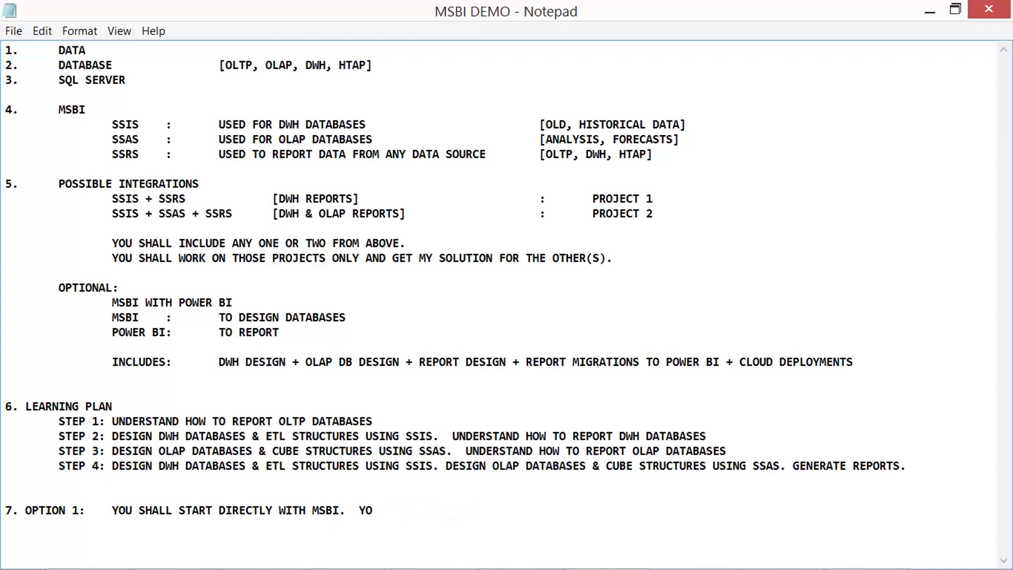
{"action": "type", "text": "U ARE ALREADY AWARE OF SQL SERVER T-SQL CONCEPTS [JOINS, CONSTRAINTS]"}
{"action": "double_click", "coordinate": [712, 510]}
{"action": "key", "text": "Delete"}
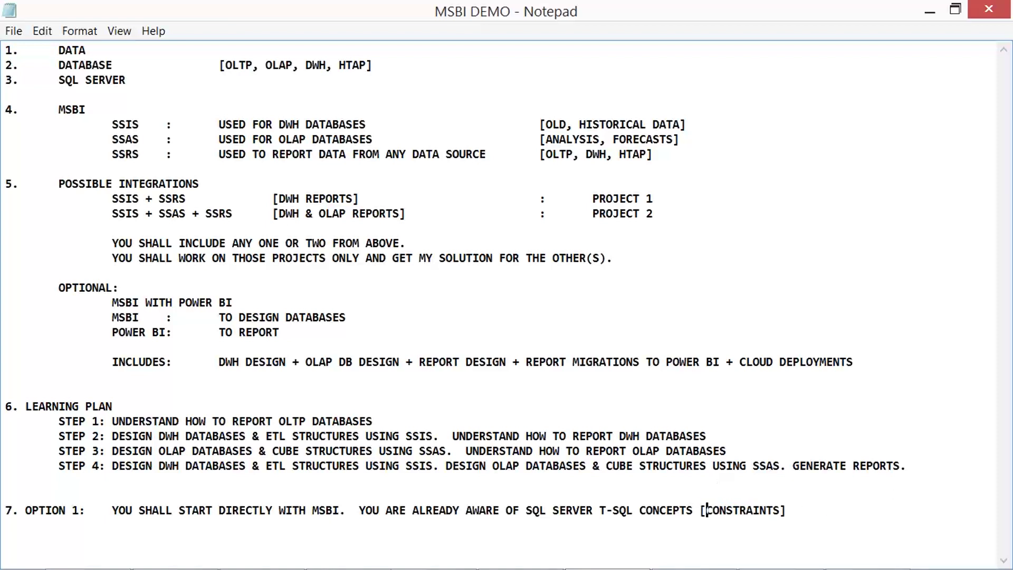
{"action": "left_click", "coordinate": [782, 510]}
{"action": "type", "text": ", [JOINS,"}
{"action": "key", "text": "BackSpace"}
{"action": "type", "text": "]"}
{"action": "left_click", "coordinate": [796, 511]}
{"action": "key", "text": "Delete"}
Add an Option 2 line and paste in the copied Option 1 start-with-MSBI sentence.
{"action": "key", "text": "Return"}
{"action": "type", "text": "OPTION 1"}
{"action": "key", "text": "BackSpace"}
{"action": "type", "text": "2:"}
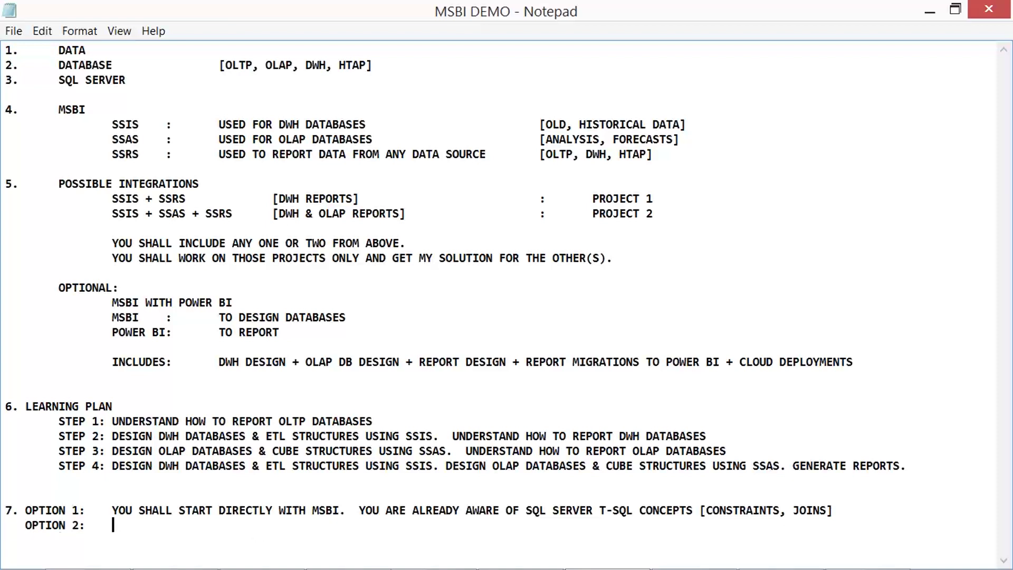
{"action": "left_click_drag", "start_coordinate": [112, 510], "coordinate": [346, 511]}
{"action": "key", "text": "ctrl+c"}
{"action": "left_click", "coordinate": [174, 532]}
{"action": "key", "text": "ctrl+v"}
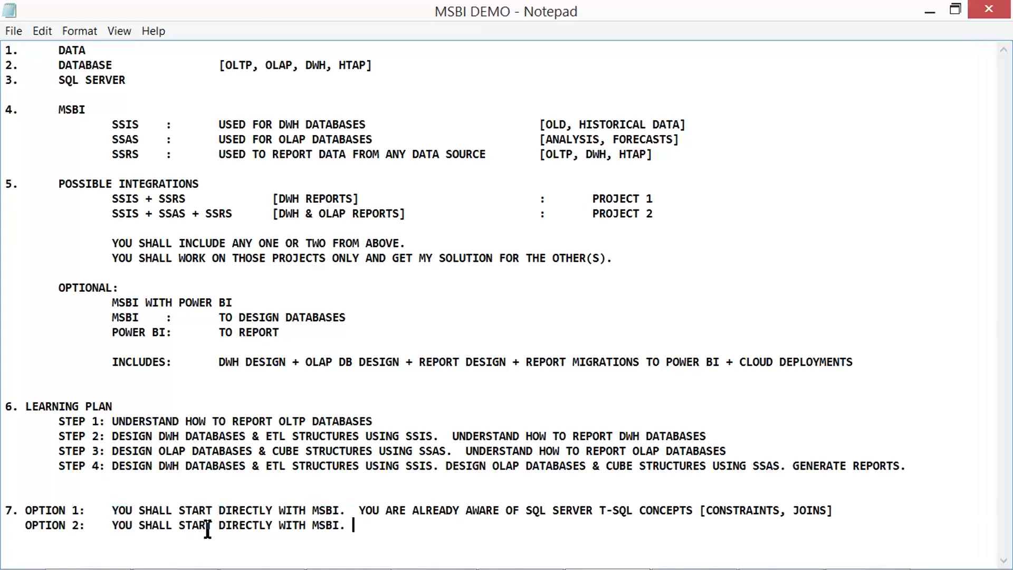
Edit Option 2 to read 'start with SQL Server T-SQL classes, then go for MSBI'.
{"action": "left_click_drag", "start_coordinate": [218, 526], "coordinate": [279, 527]}
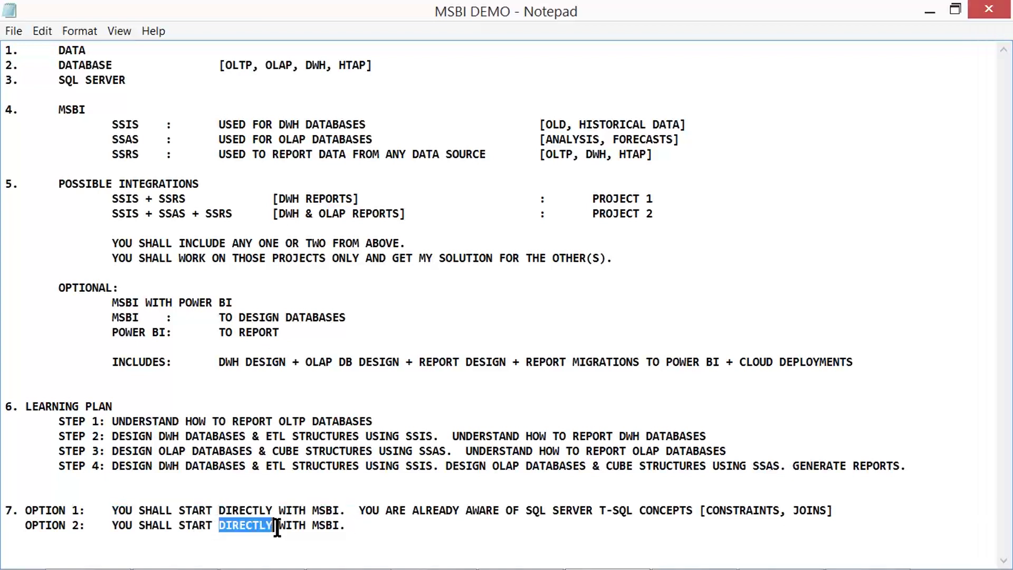
{"action": "key", "text": "Delete"}
{"action": "left_click", "coordinate": [251, 525]}
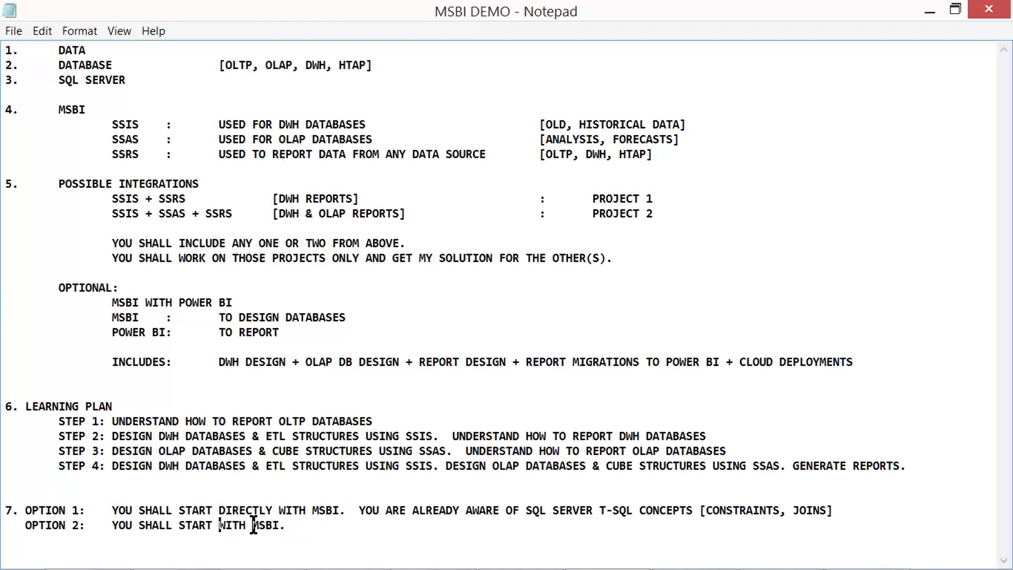
{"action": "type", "text": "SQL SRVER"}
{"action": "key", "text": "BackSpace"}
{"action": "key", "text": "BackSpace"}
{"action": "key", "text": "BackSpace"}
{"action": "type", "text": "ERVER T-SQL "}
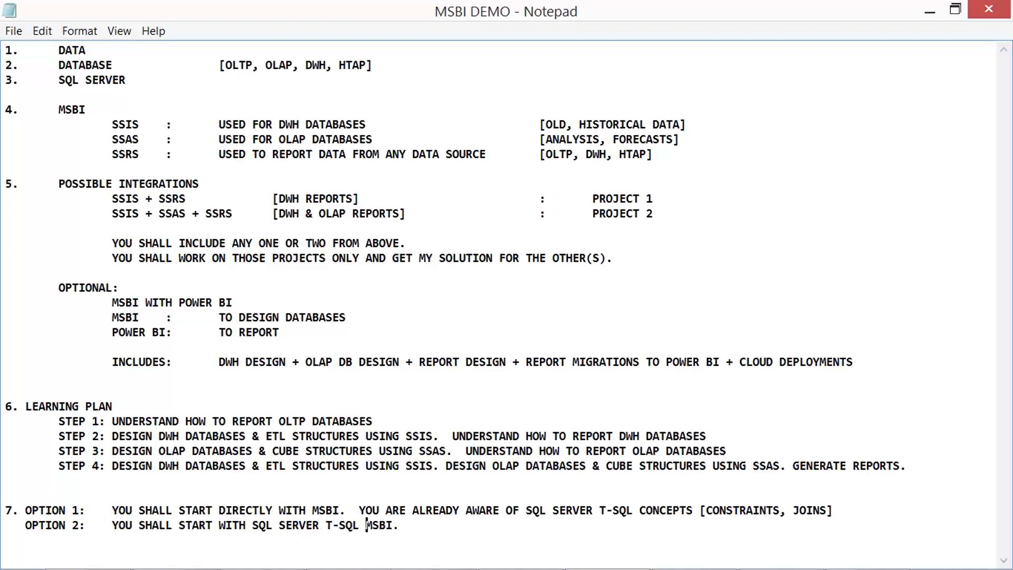
{"action": "type", "text": "CLASSES. T"}
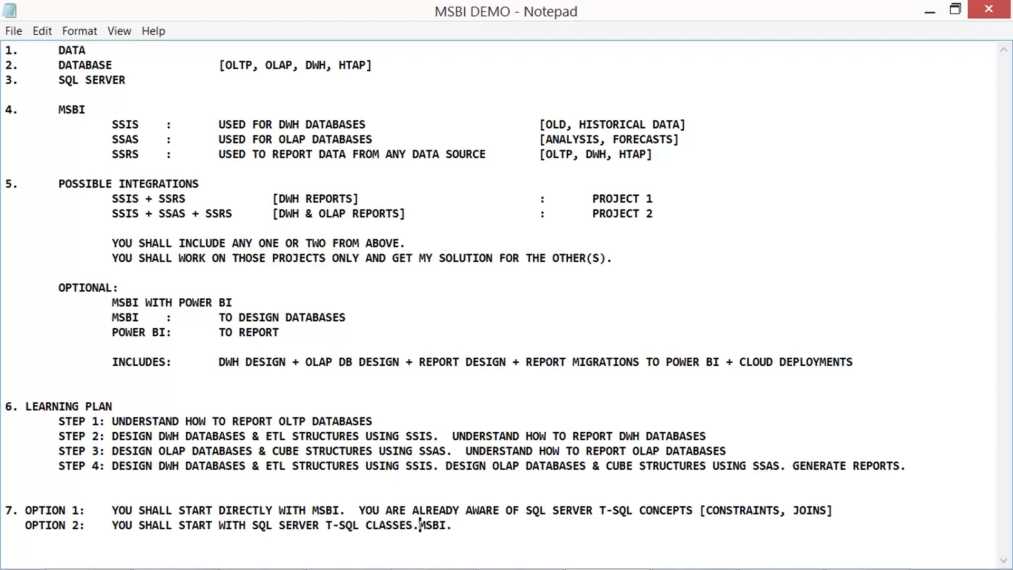
{"action": "type", "text": "HEN "}
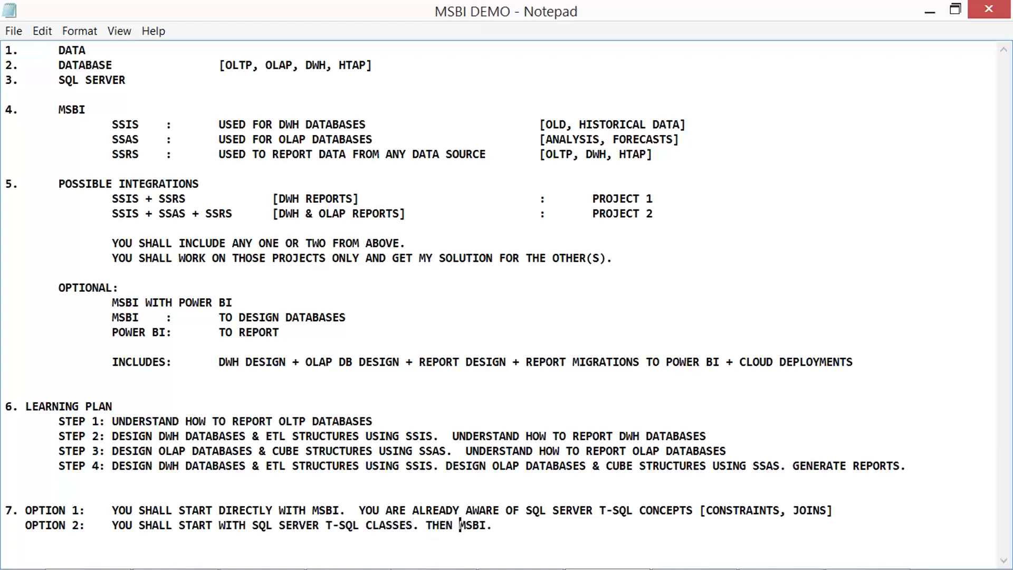
{"action": "type", "text": "GO FOR"}
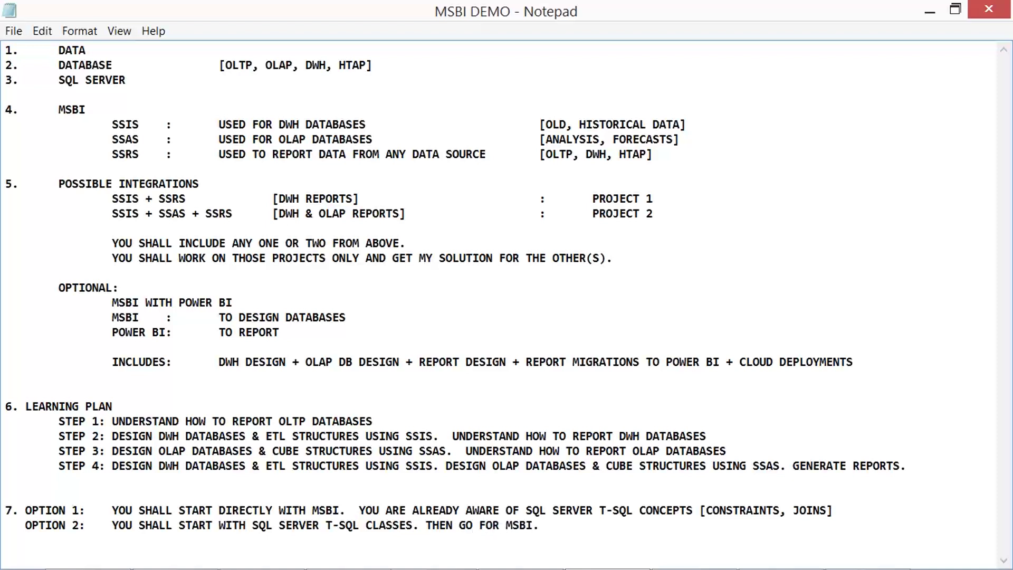
{"action": "left_click", "coordinate": [554, 528]}
{"action": "left_click_drag", "start_coordinate": [549, 526], "coordinate": [7, 527]}
{"action": "left_click", "coordinate": [24, 546]}
Start a new 'OPTION 3' line below Option 2, copying the Option 2 label.
{"action": "key", "text": "ctrl+v"}
{"action": "key", "text": "ctrl+z"}
{"action": "left_click", "coordinate": [574, 530]}
{"action": "key", "text": "Return"}
{"action": "key", "text": "ctrl+v"}
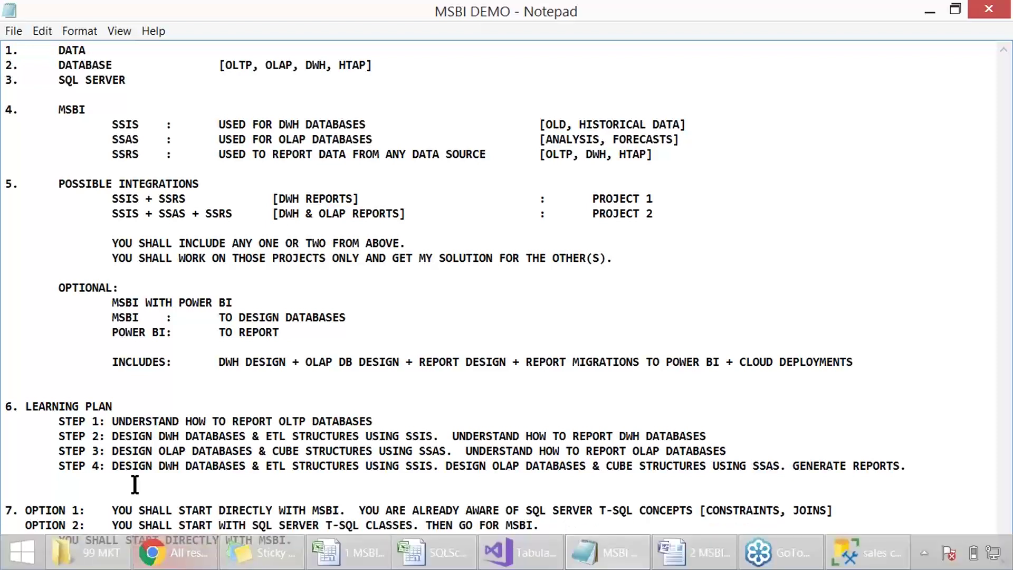
{"action": "left_click_drag", "start_coordinate": [25, 525], "coordinate": [80, 527]}
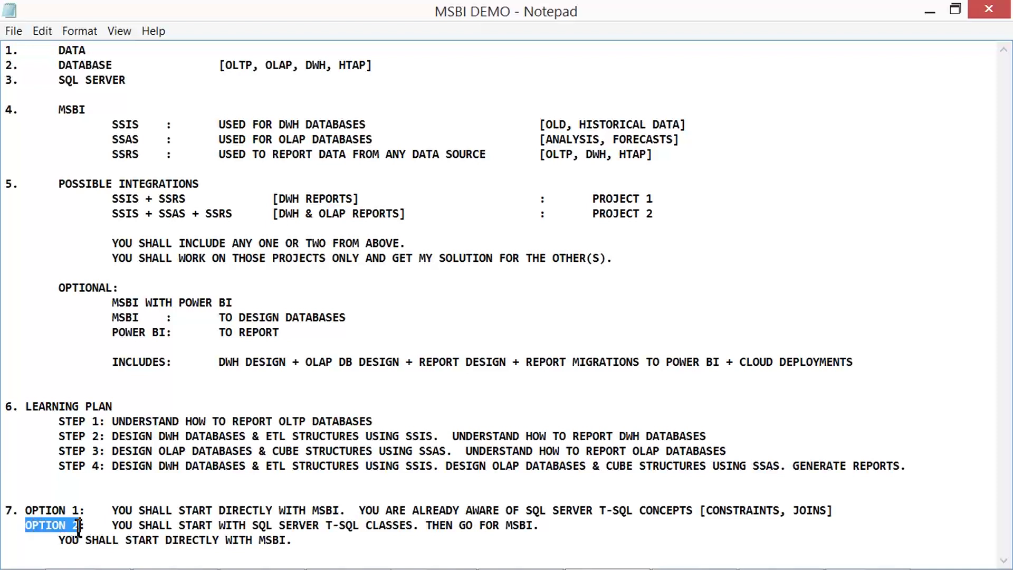
{"action": "key", "text": "ctrl+c"}
{"action": "left_click", "coordinate": [39, 540]}
{"action": "key", "text": "ctrl+v"}
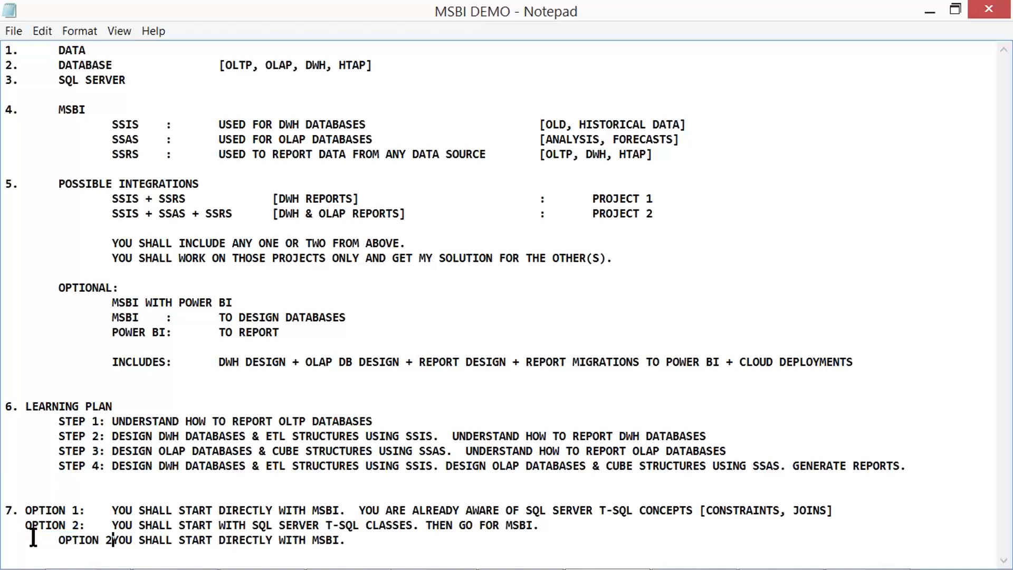
{"action": "key", "text": "BackSpace"}
{"action": "key", "text": "BackSpace"}
{"action": "key", "text": "BackSpace"}
{"action": "key", "text": "BackSpace"}
{"action": "key", "text": "BackSpace"}
{"action": "key", "text": "BackSpace"}
{"action": "key", "text": "BackSpace"}
{"action": "key", "text": "BackSpace"}
{"action": "key", "text": "BackSpace"}
{"action": "type", "text": "3:"}
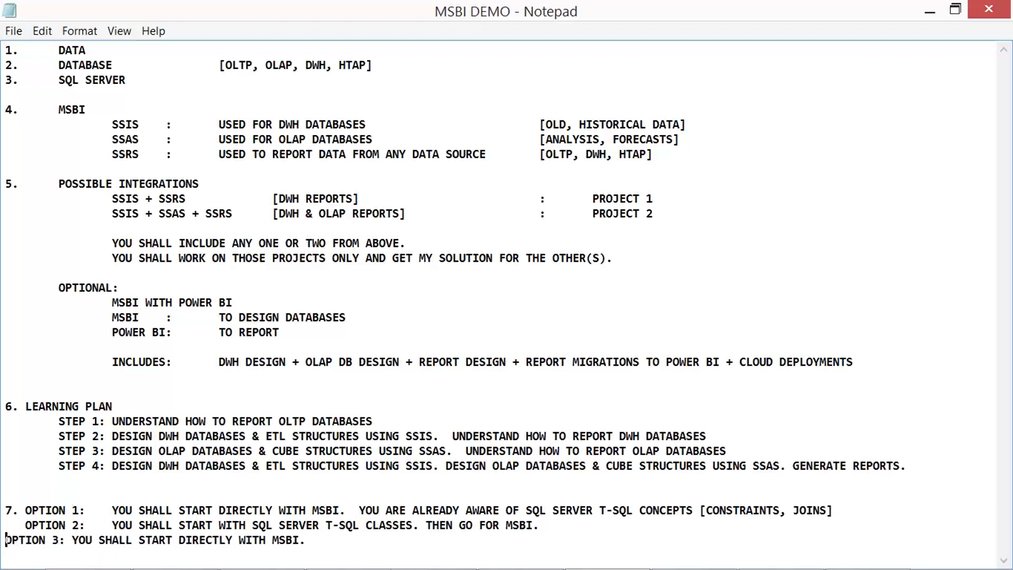
Indent Option 3 and replace its sentence with the Option 2 sentence, dropping 'THEN GO FOR'.
{"action": "key", "text": "BackSpace"}
{"action": "key", "text": "BackSpace"}
{"action": "key", "text": "BackSpace"}
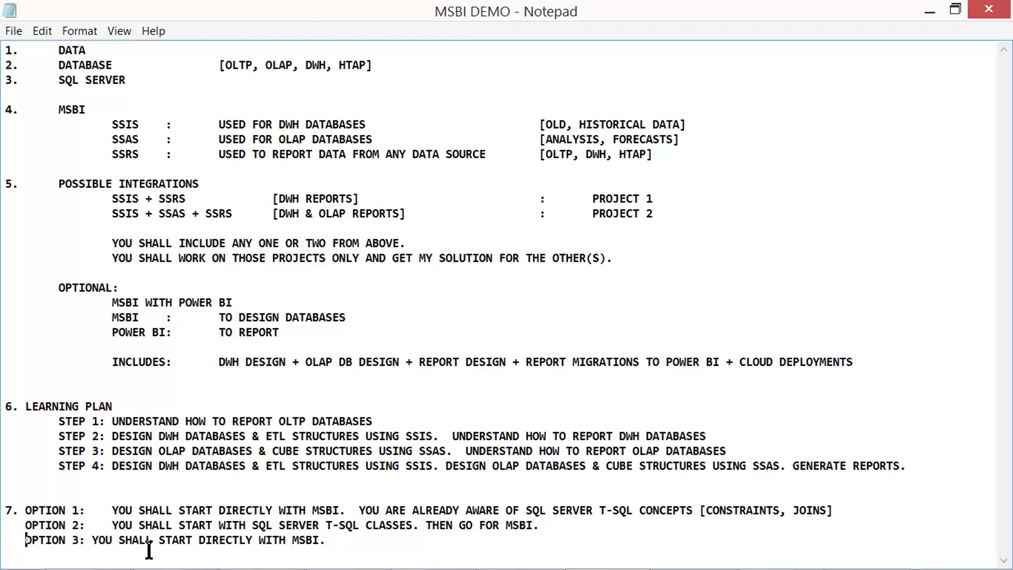
{"action": "left_click", "coordinate": [93, 540]}
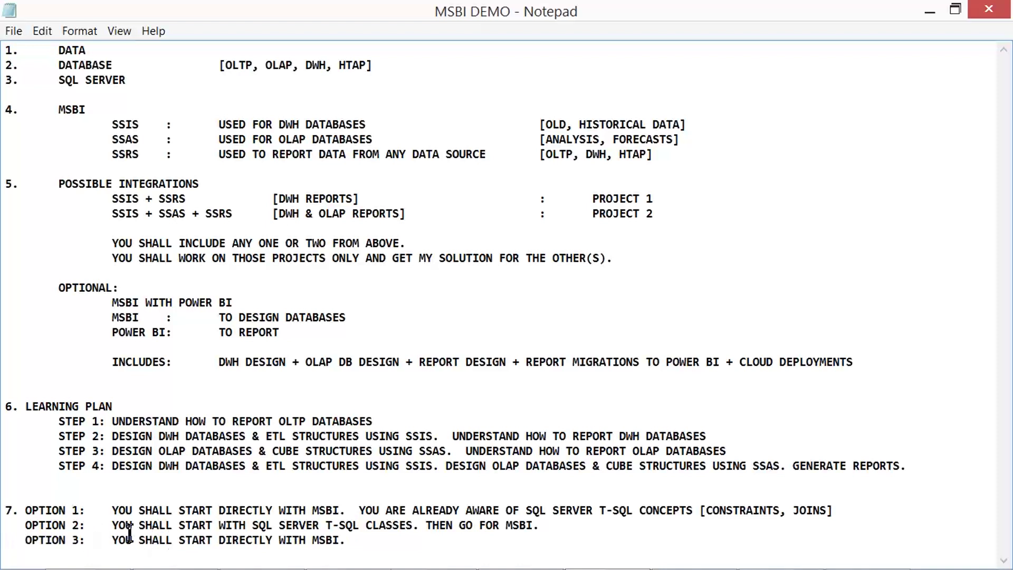
{"action": "left_click_drag", "start_coordinate": [113, 527], "coordinate": [548, 526]}
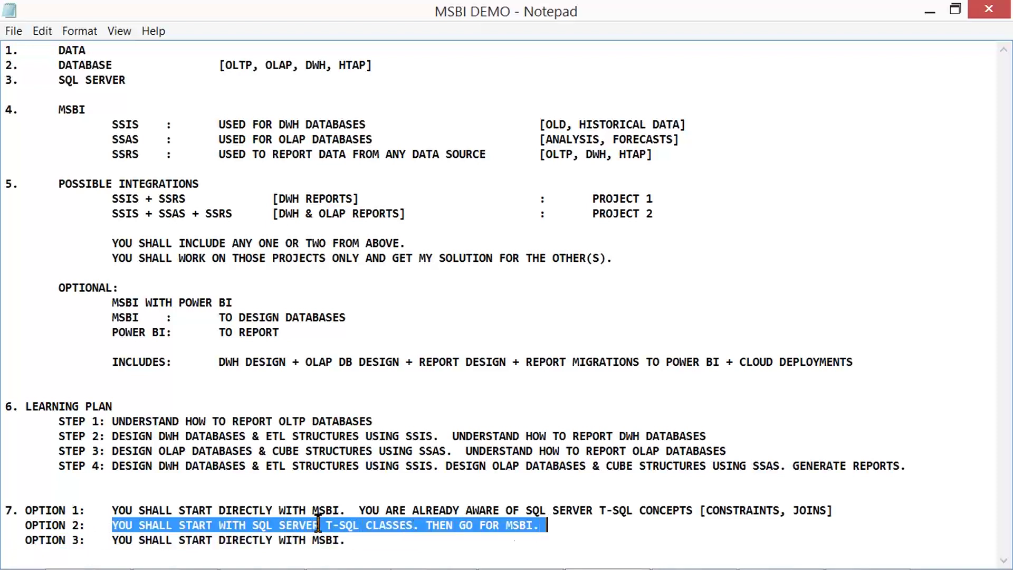
{"action": "left_click_drag", "start_coordinate": [112, 539], "coordinate": [507, 541]}
{"action": "key", "text": "Delete"}
{"action": "key", "text": "ctrl+v"}
{"action": "key", "text": "Delete"}
{"action": "type", "text": "& "}
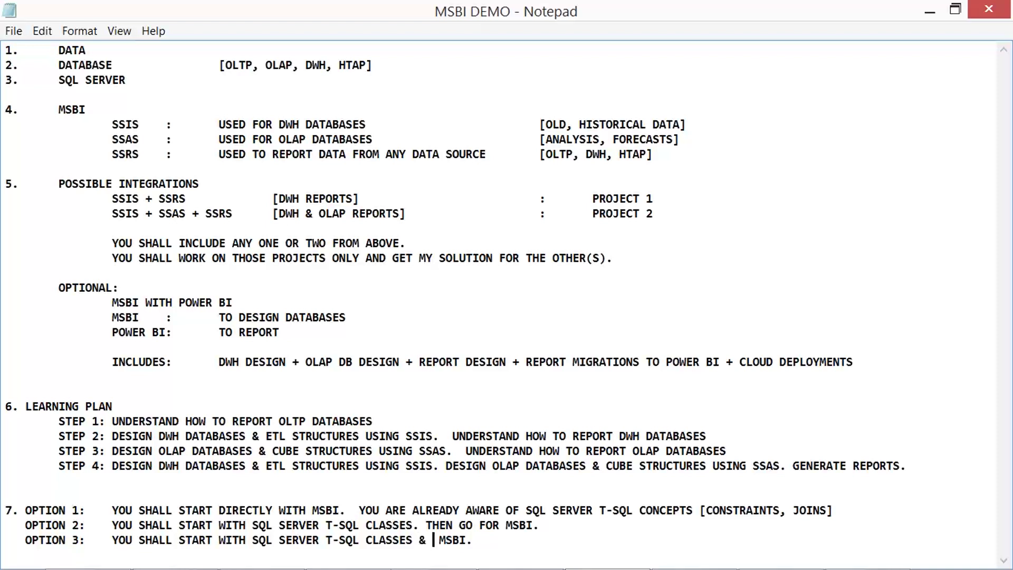
{"action": "type", "text": "JOIN"}
Remove the period after MSBI and correct the spelling of 'AWARE' in Option 3.
{"action": "key", "text": "End"}
{"action": "key", "text": "BackSpace"}
{"action": "type", "text": "CLASSES IN PARALLEL."}
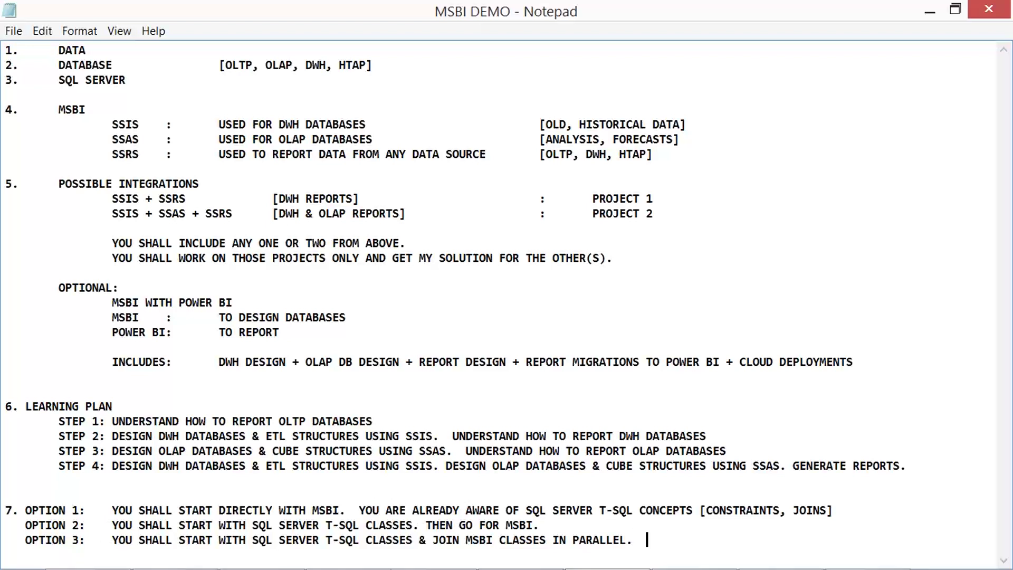
{"action": "key", "text": "shift+Home"}
{"action": "key", "text": "End"}
{"action": "type", "text": "IF YOU ARE AW"}
{"action": "type", "text": "WARE"}
{"action": "key", "text": "BackSpace"}
{"action": "key", "text": "BackSpace"}
{"action": "key", "text": "BackSpace"}
{"action": "type", "text": "ARE OF "}
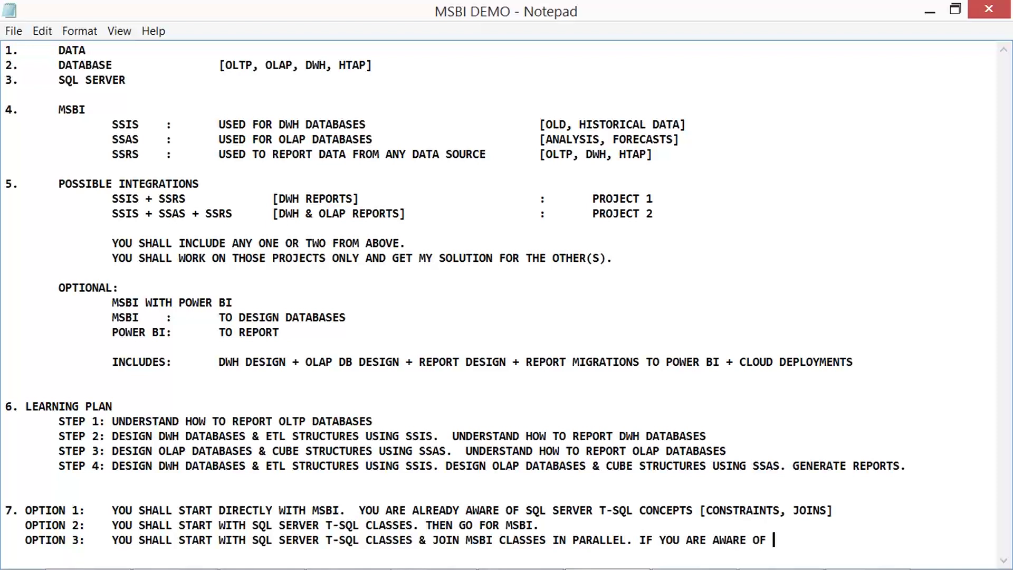
{"action": "type", "text": "SQL SERVER BASICS."}
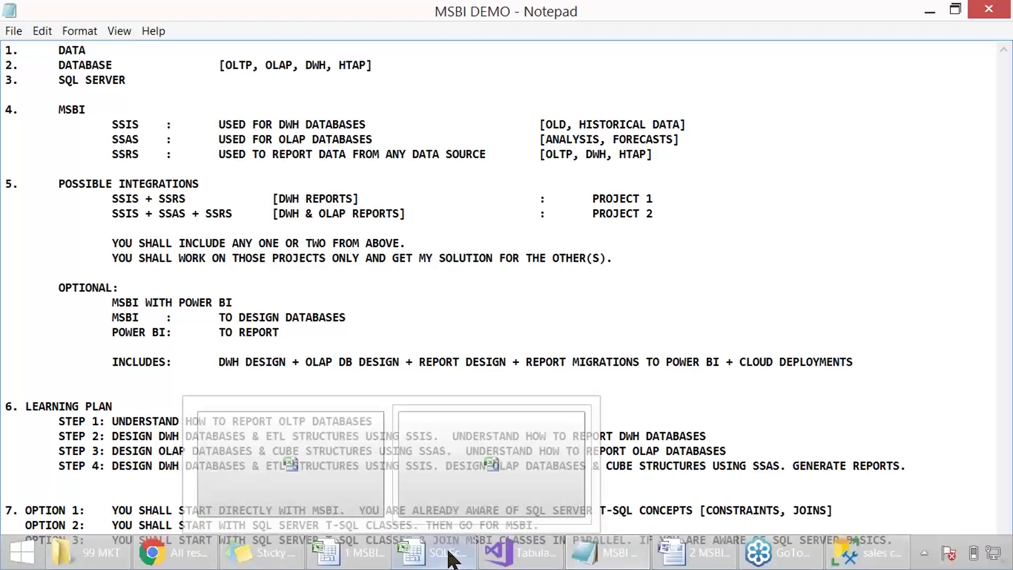
{"action": "mouse_move", "coordinate": [328, 553]}
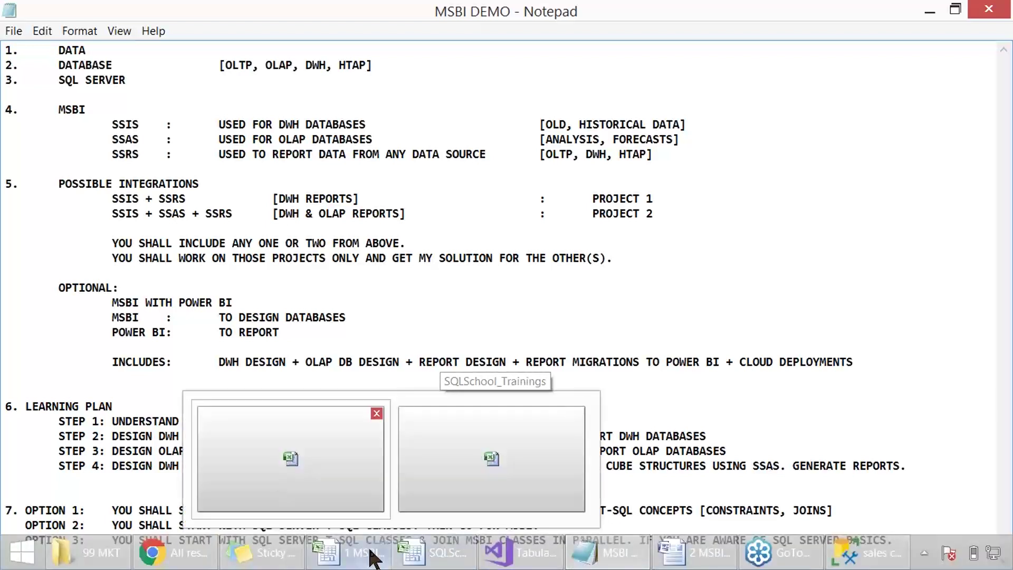
Show the MSBI workbook's Register sheet, highlighting the WhatsApp row and India/USA phone numbers.
{"action": "left_click", "coordinate": [374, 556]}
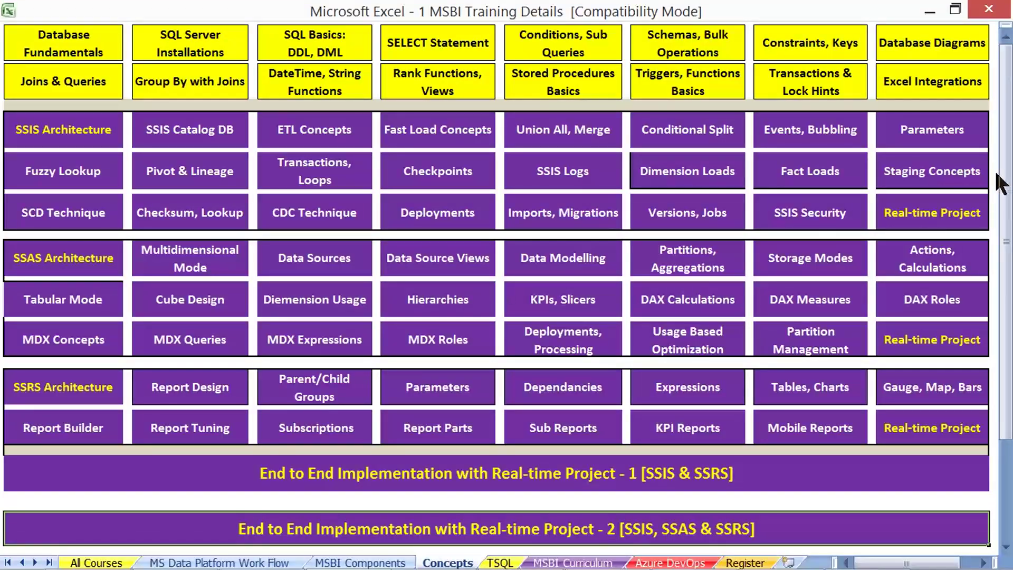
{"action": "left_click", "coordinate": [749, 562]}
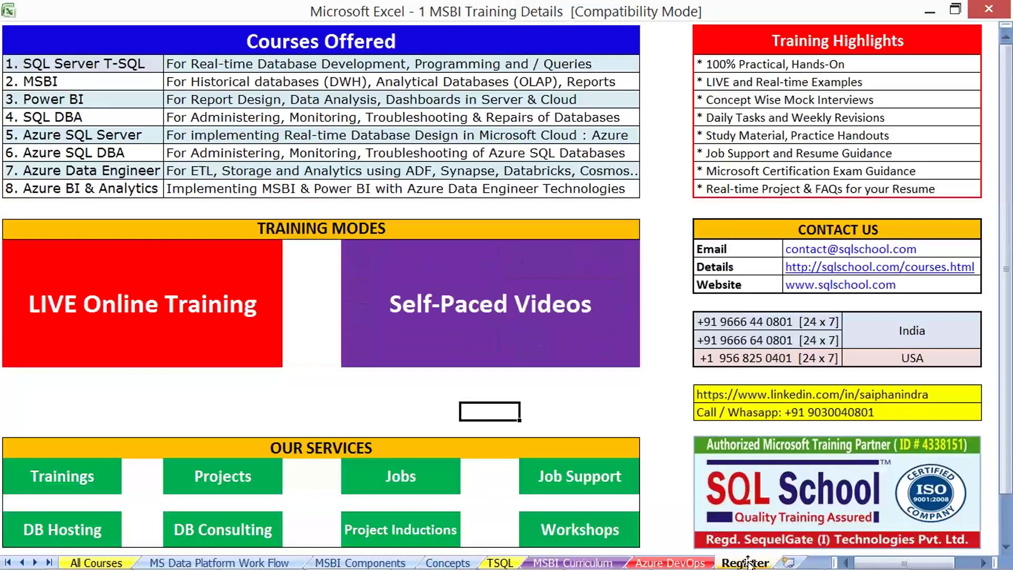
{"action": "left_click", "coordinate": [562, 394]}
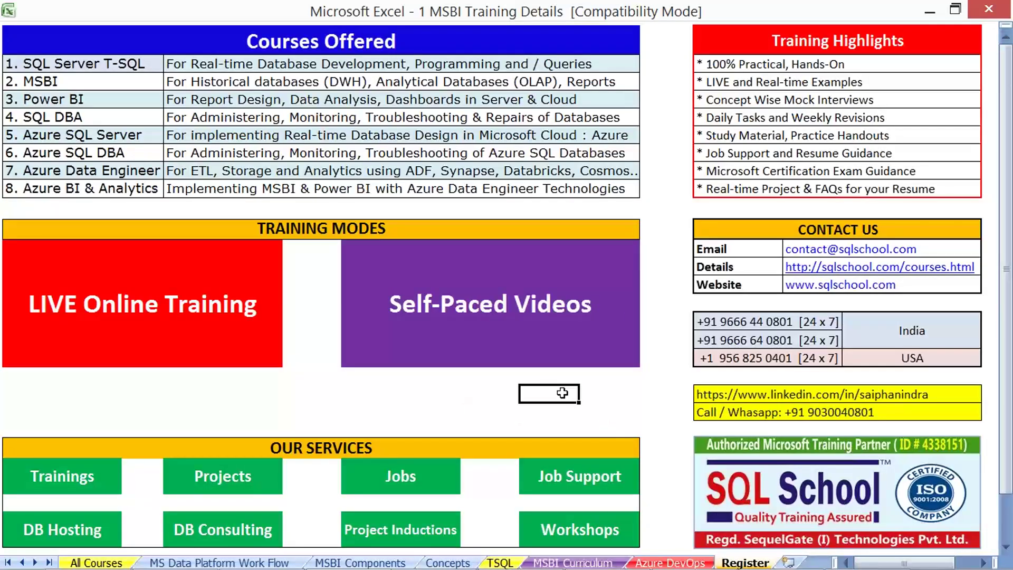
{"action": "left_click", "coordinate": [829, 413]}
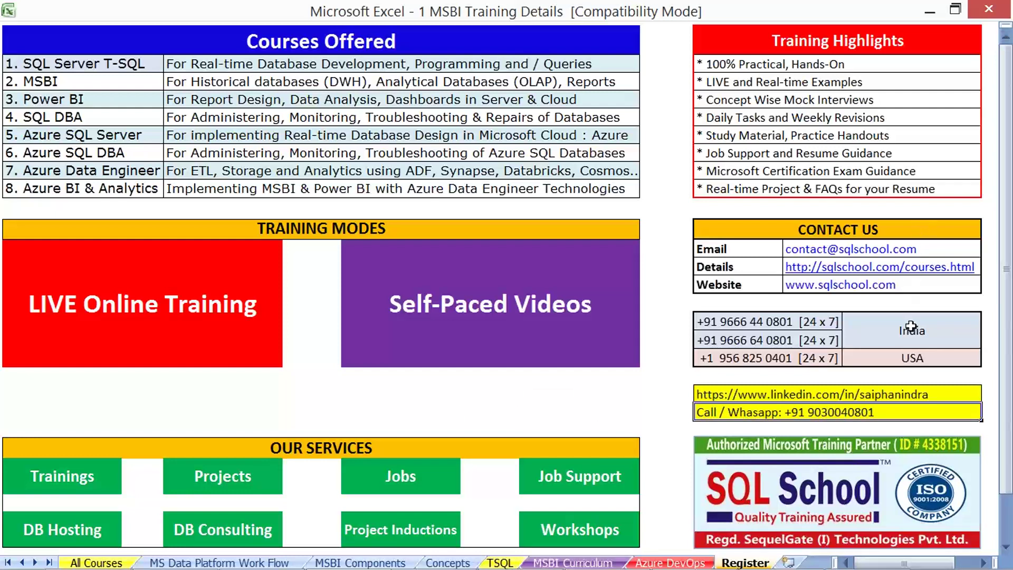
{"action": "left_click_drag", "start_coordinate": [911, 328], "coordinate": [911, 357]}
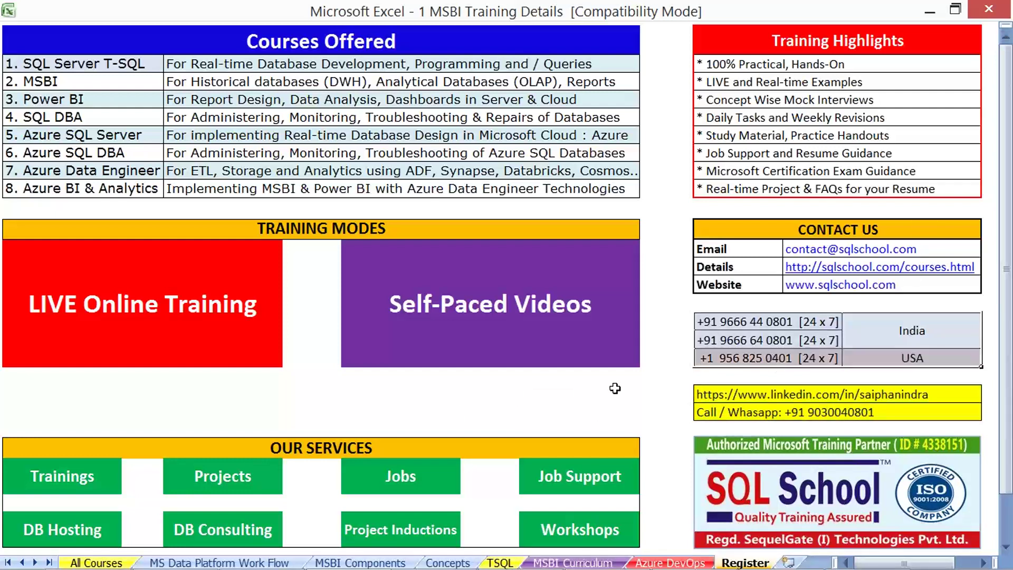